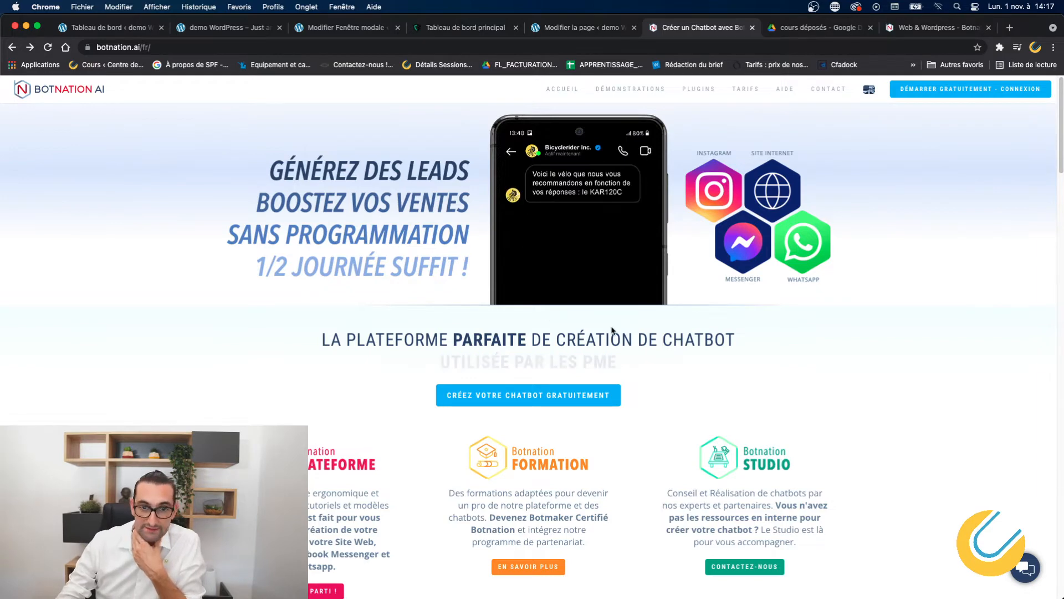
# Scroll the homepage past Testez nos modèles to the client logos and Orienté Marketing & Grand Public section.
pyautogui.scroll(-1, 612, 326)
pyautogui.scroll(-2, 612, 327)
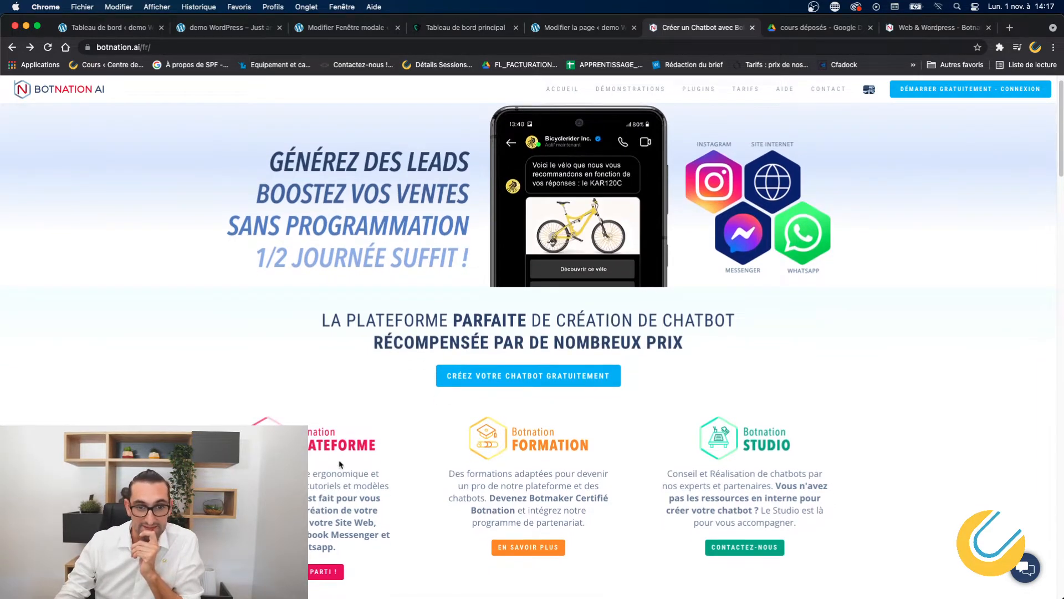
pyautogui.scroll(-5, 407, 454)
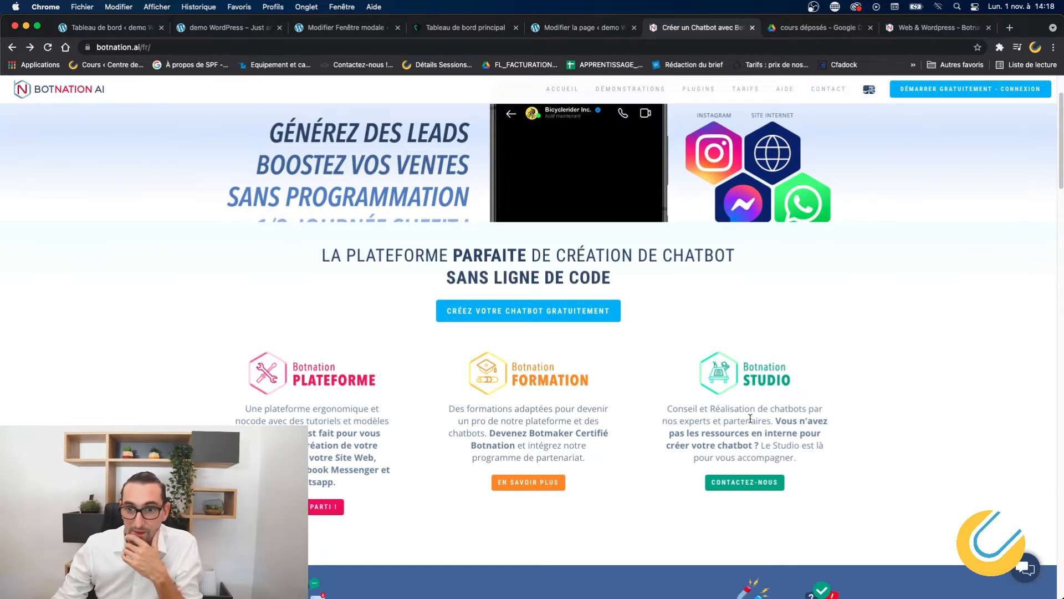
pyautogui.scroll(-1, 750, 418)
pyautogui.scroll(-3, 751, 421)
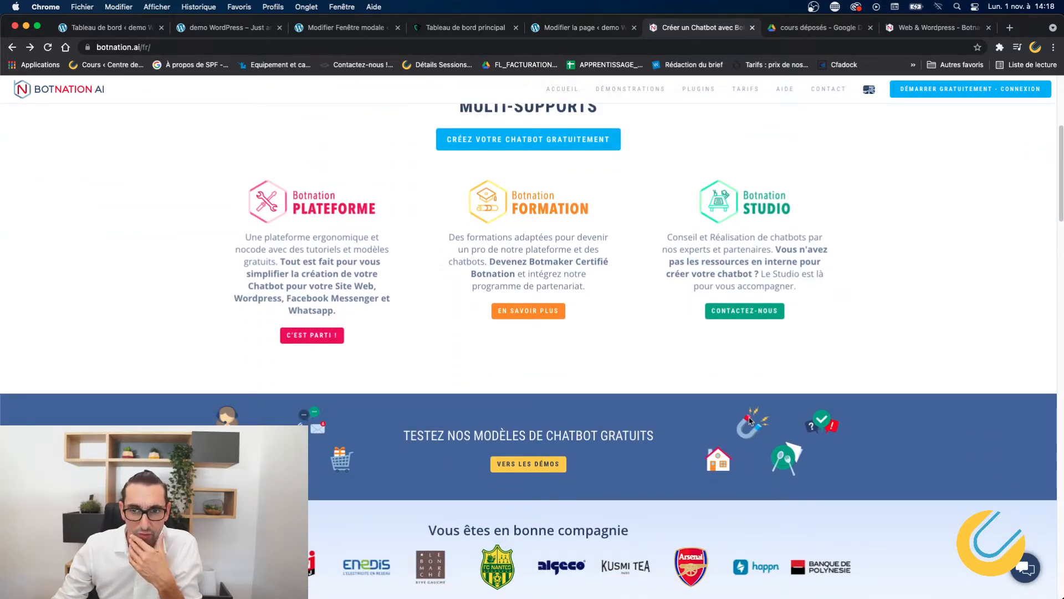
pyautogui.scroll(-2, 750, 420)
pyautogui.scroll(-2, 750, 420)
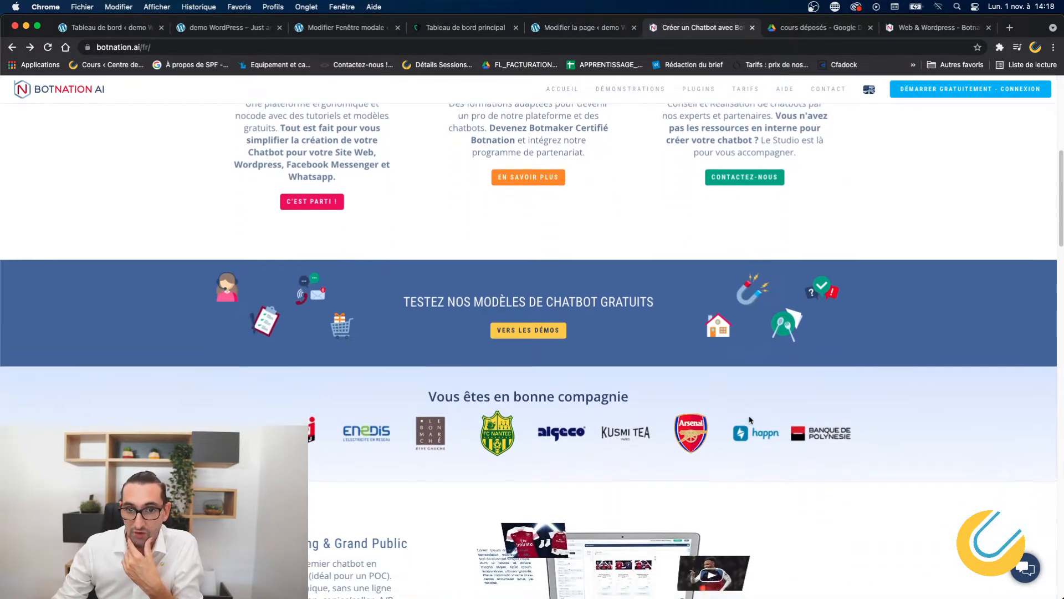
pyautogui.scroll(-1, 750, 419)
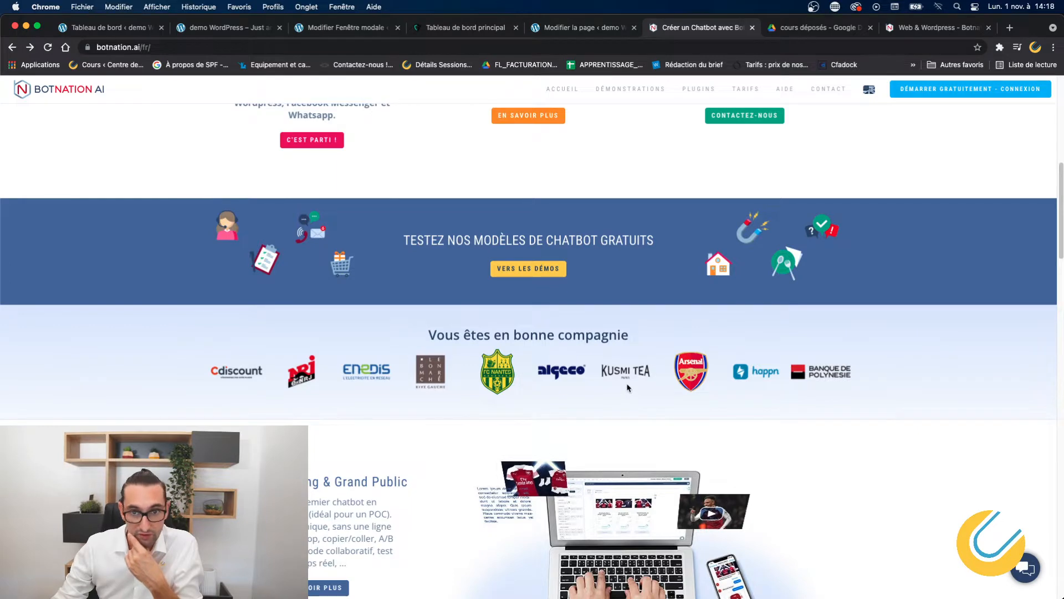
pyautogui.scroll(-4, 628, 387)
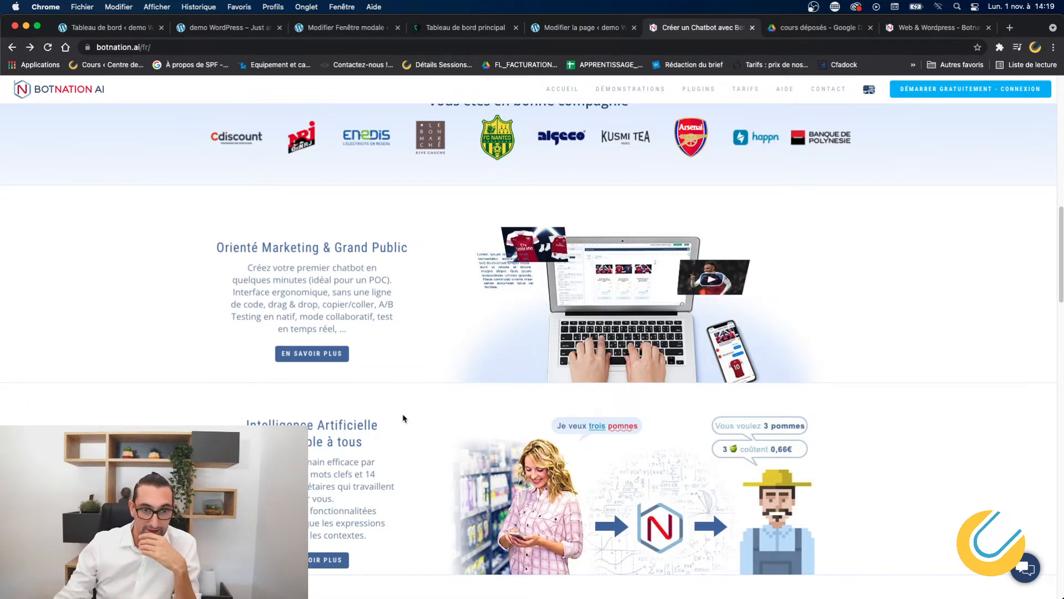
# Scroll down to the AI section and the Zapier, Gmail and Google Sheets integrations grid.
pyautogui.scroll(-1, 403, 418)
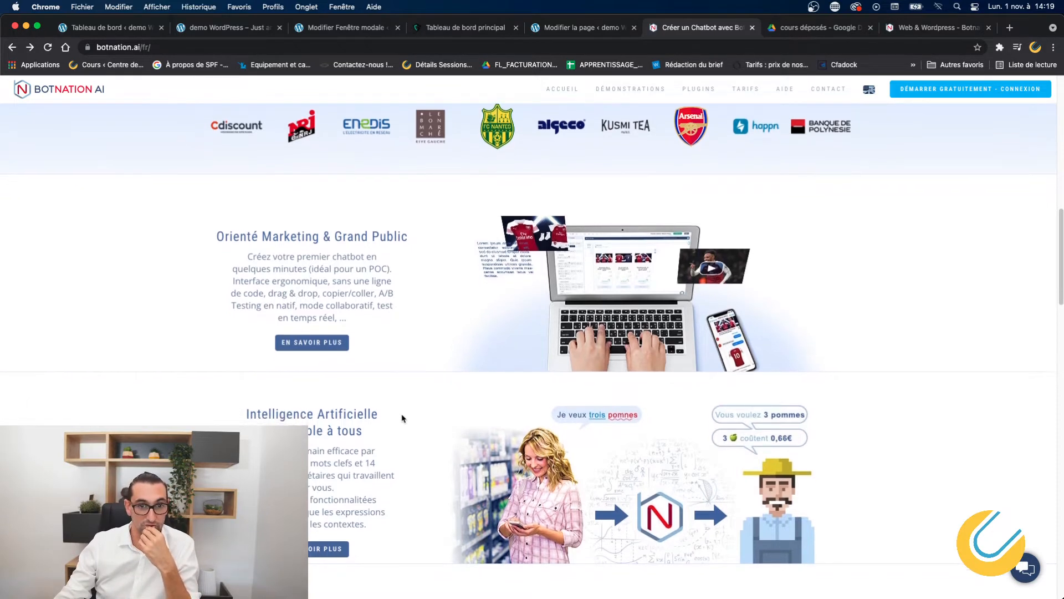
pyautogui.scroll(1, 403, 418)
pyautogui.scroll(-3, 403, 418)
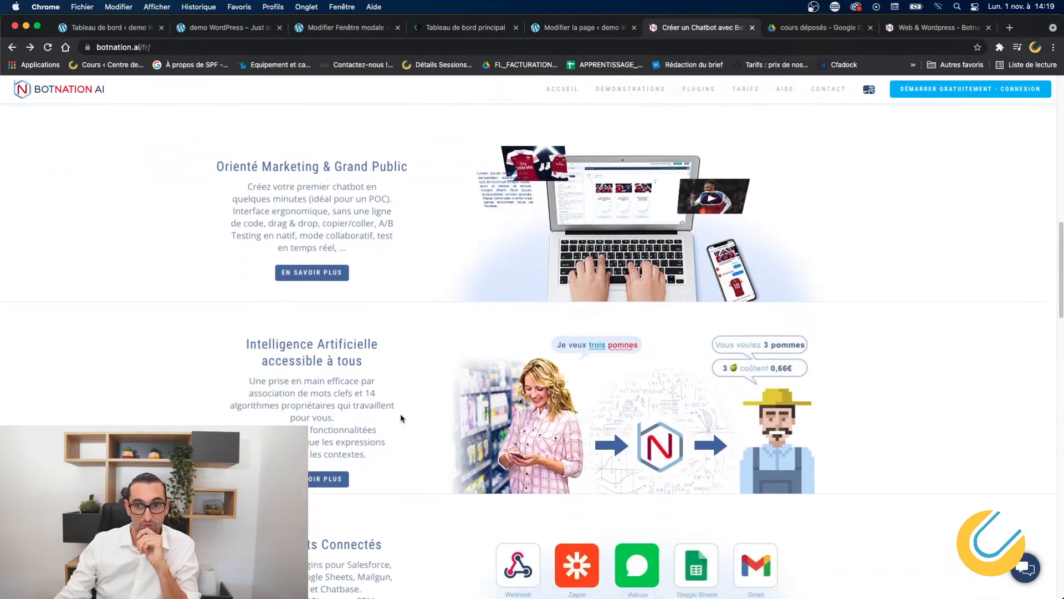
pyautogui.scroll(-1, 402, 418)
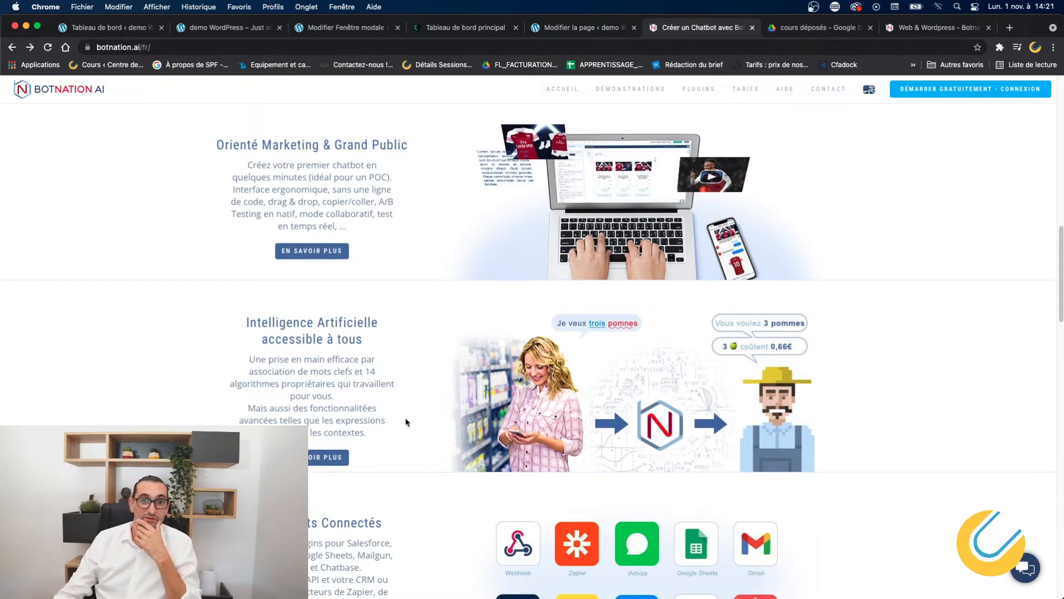
pyautogui.scroll(2, 402, 420)
pyautogui.scroll(-3, 402, 420)
pyautogui.scroll(-3, 402, 421)
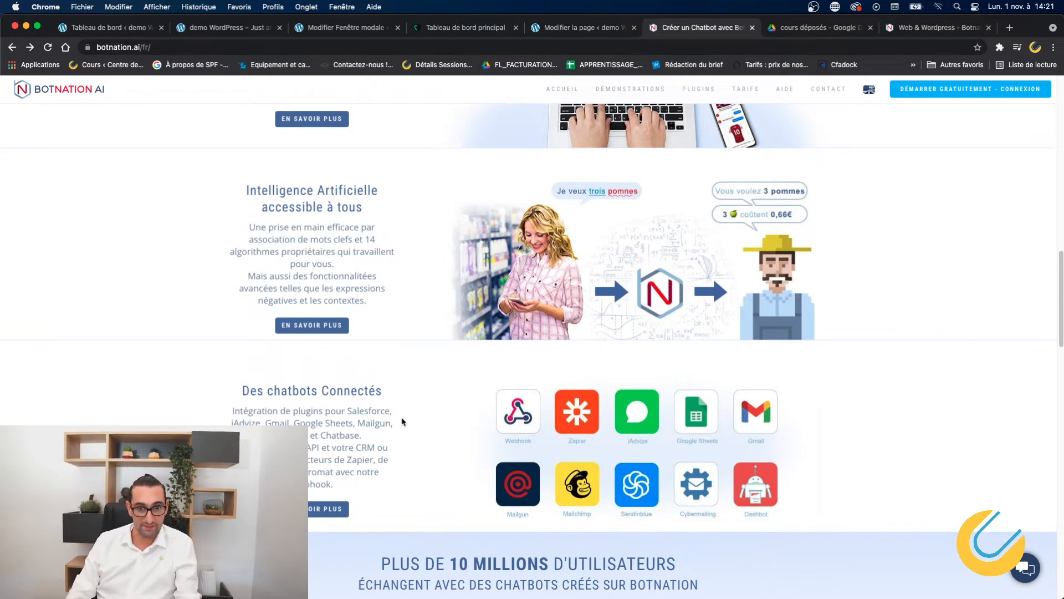
# Scroll past the integrations to the 10 millions users banner and Escalade vers l'humain section.
pyautogui.scroll(-1, 409, 417)
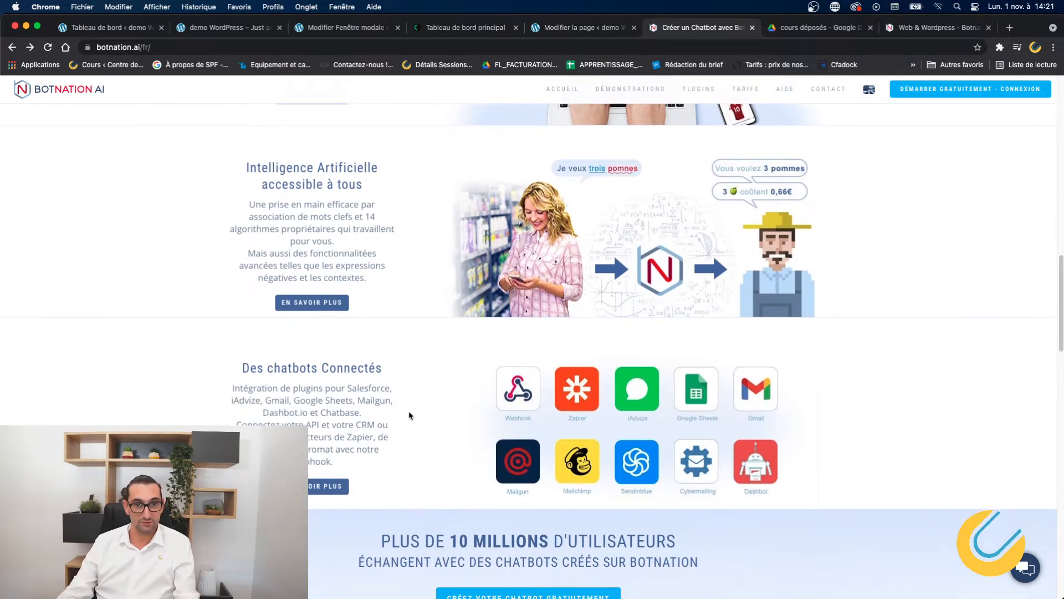
pyautogui.scroll(-5, 409, 416)
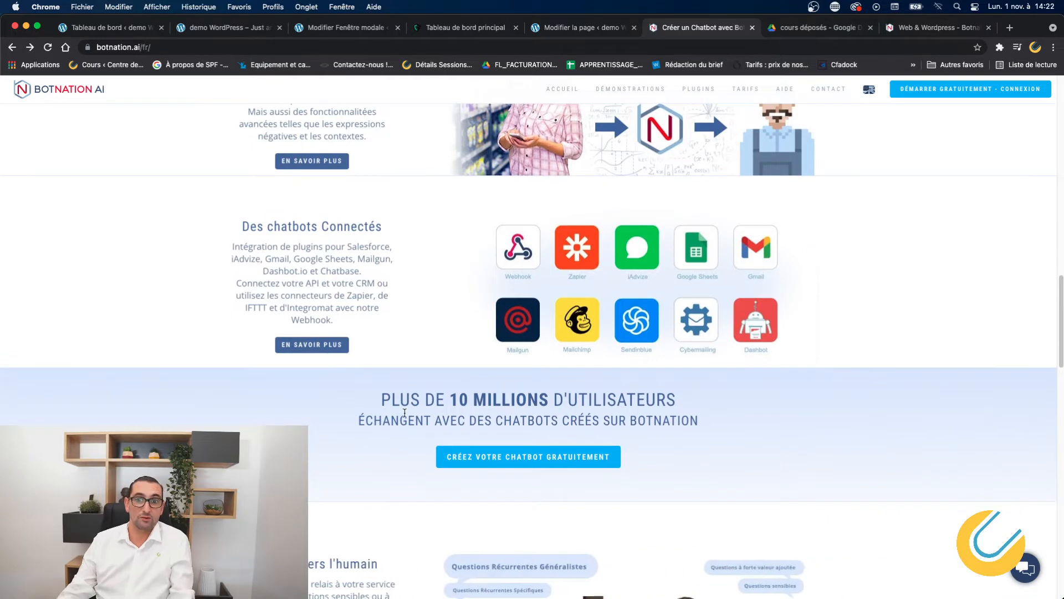
pyautogui.scroll(-6, 405, 412)
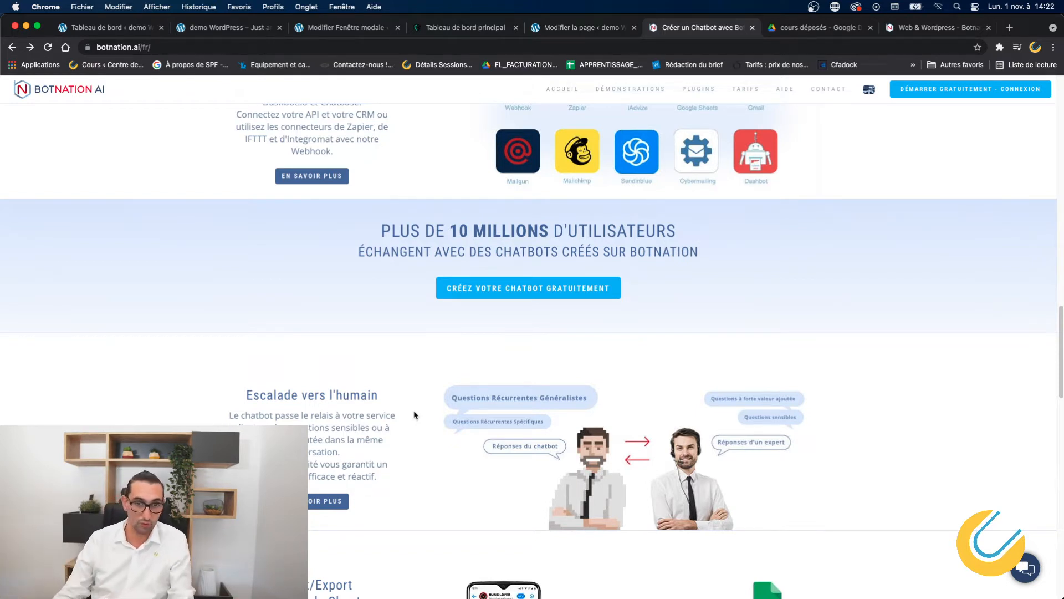
# Scroll through Google Sheets export, WordPress plugin and Avis & Témoignages to the footer, then back up.
pyautogui.scroll(-5, 415, 414)
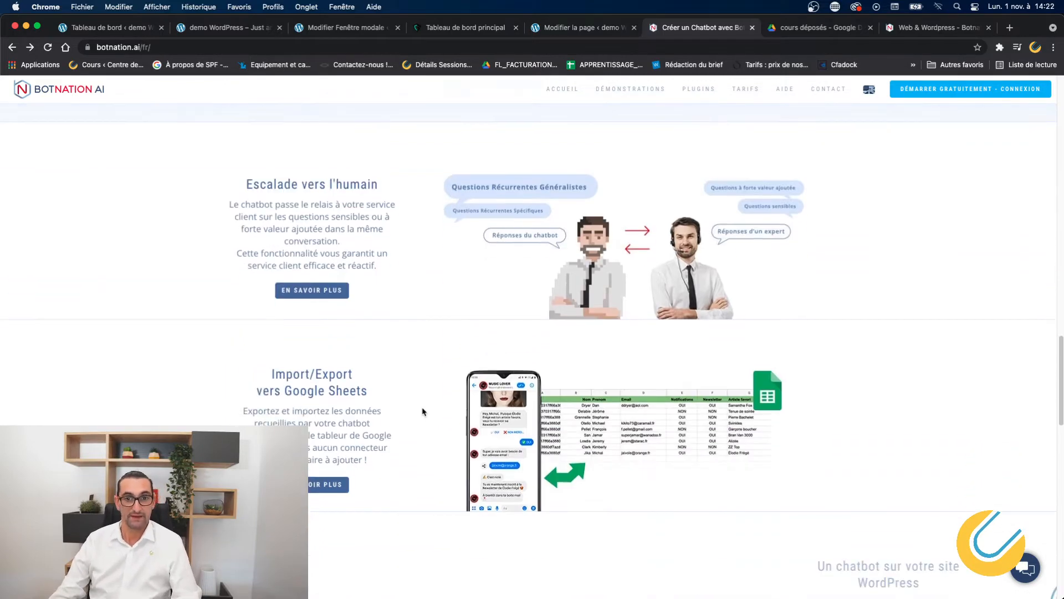
pyautogui.scroll(-1, 422, 411)
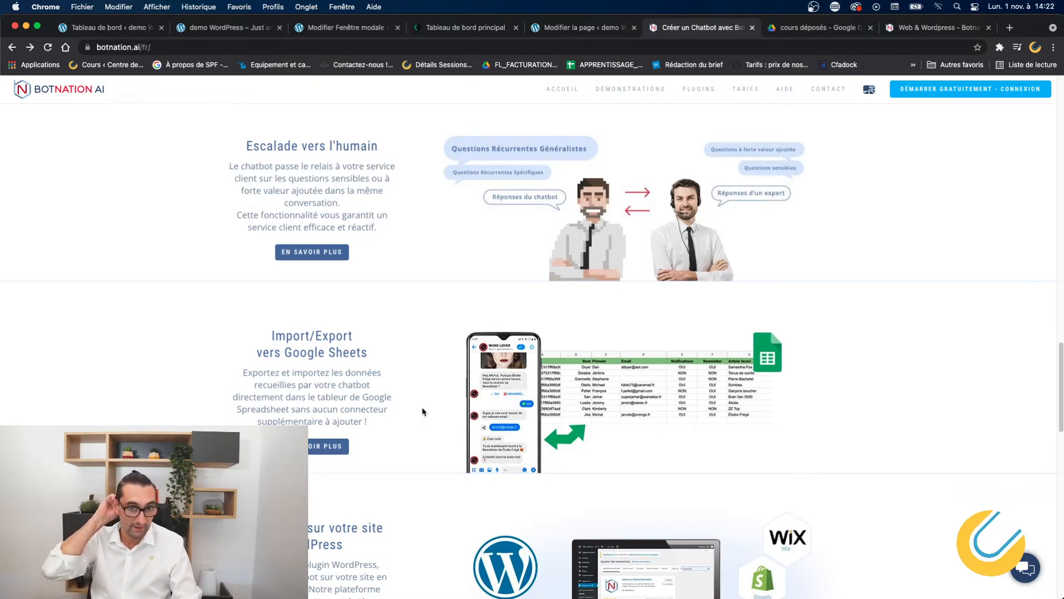
pyautogui.scroll(-4, 416, 411)
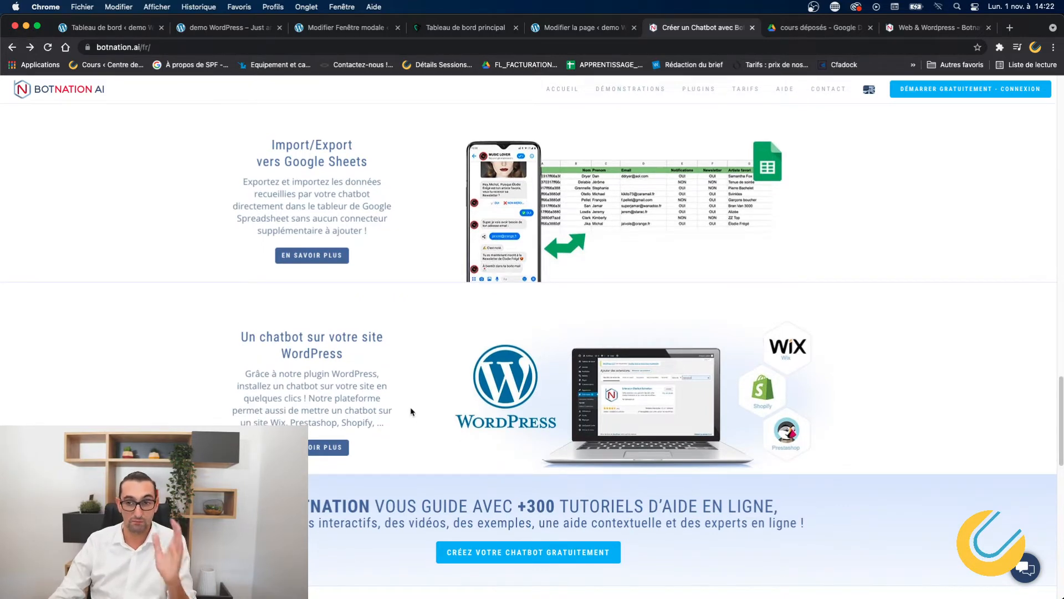
pyautogui.scroll(-7, 411, 410)
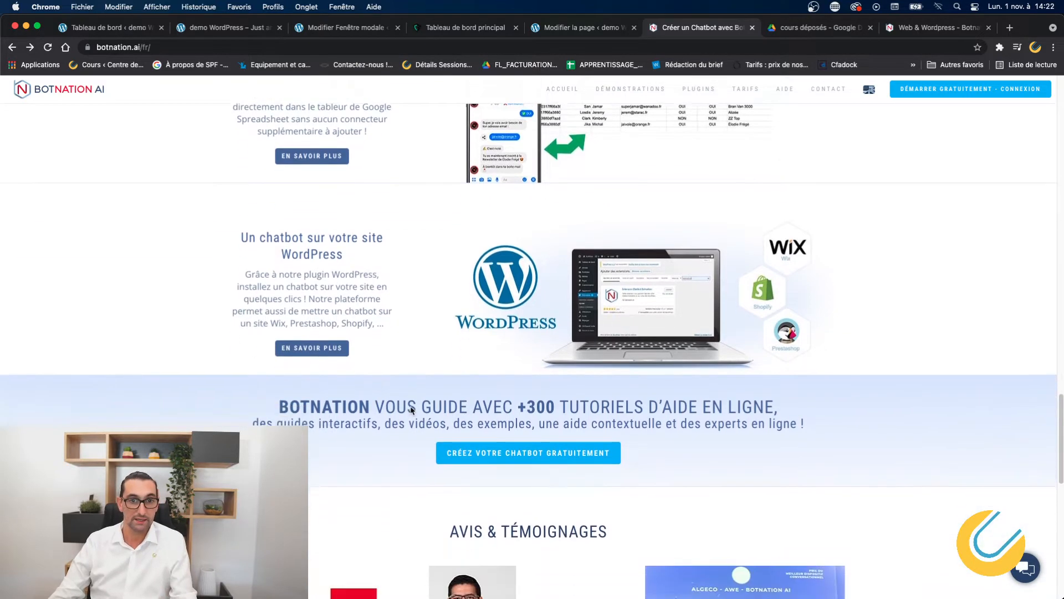
pyautogui.scroll(-1, 412, 411)
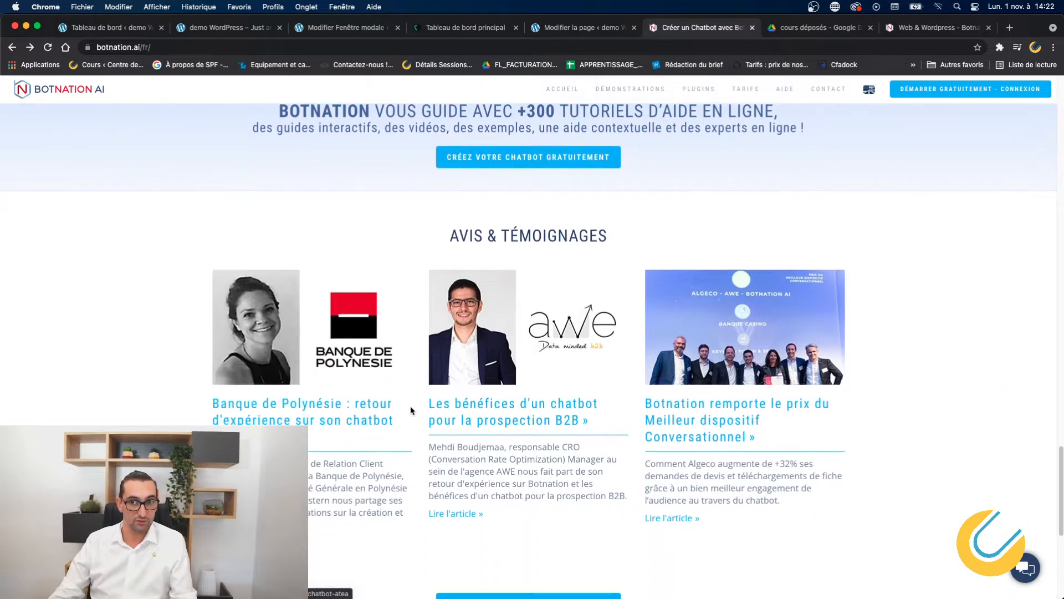
pyautogui.scroll(-4, 411, 410)
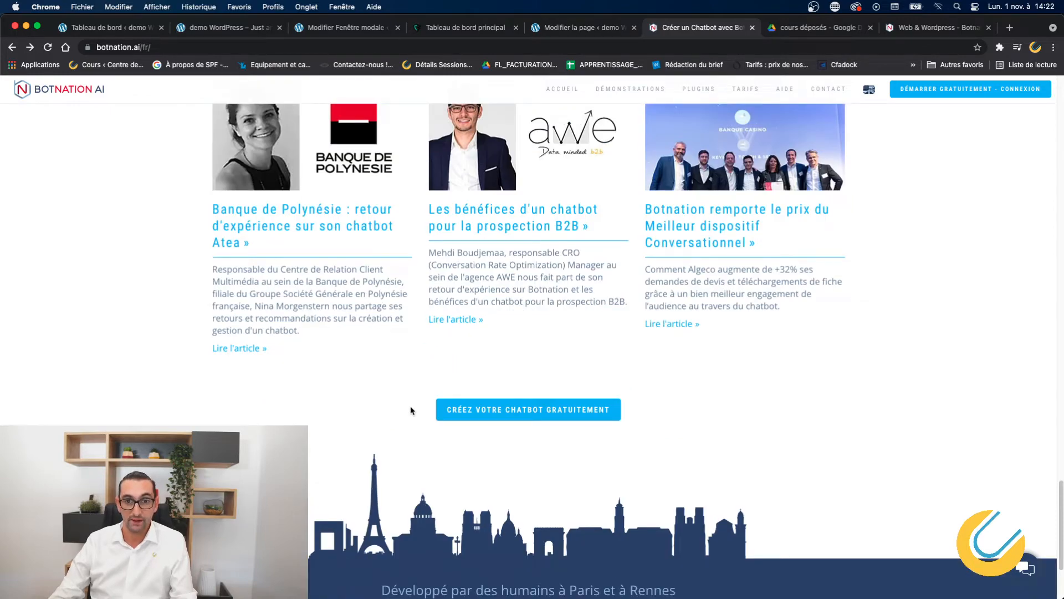
pyautogui.scroll(20, 411, 410)
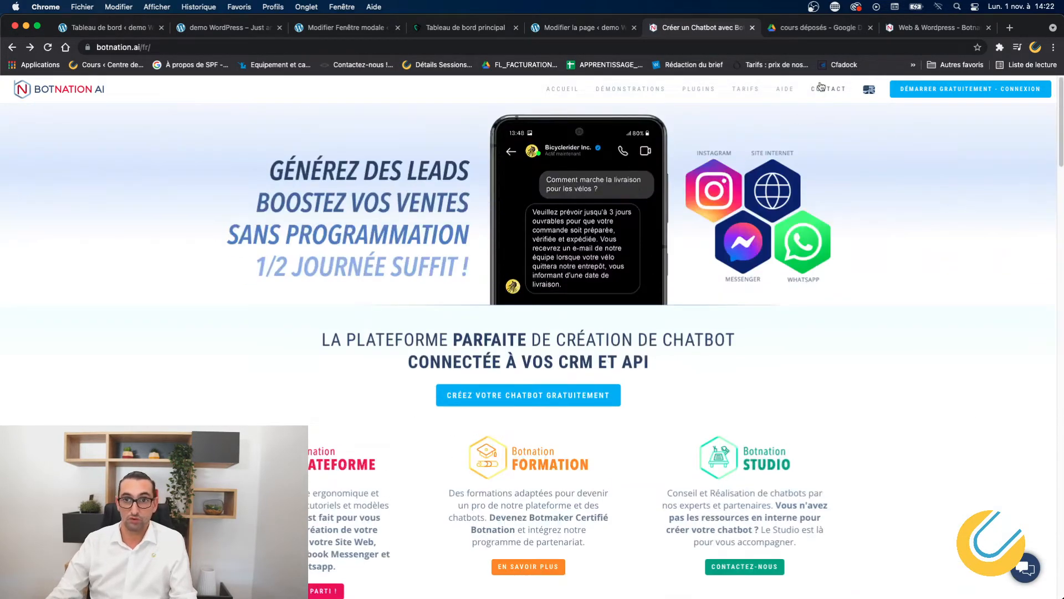
# Open Nos Tarifs and compare the free Découverte, 29€ Expert, 79€ Elite+ and Entreprise plans.
pyautogui.click(749, 92)
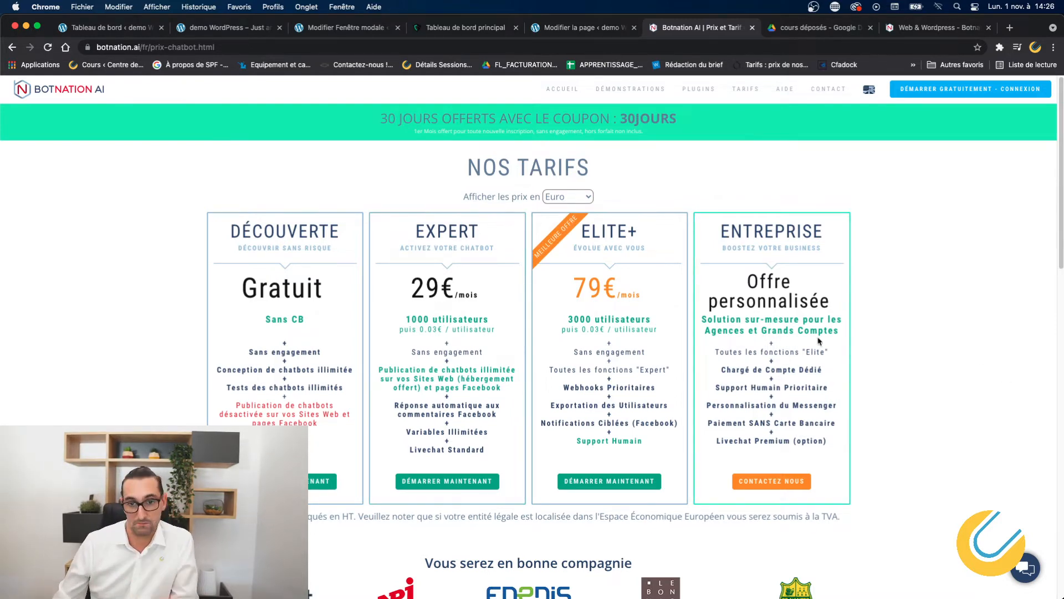
pyautogui.scroll(-3, 588, 413)
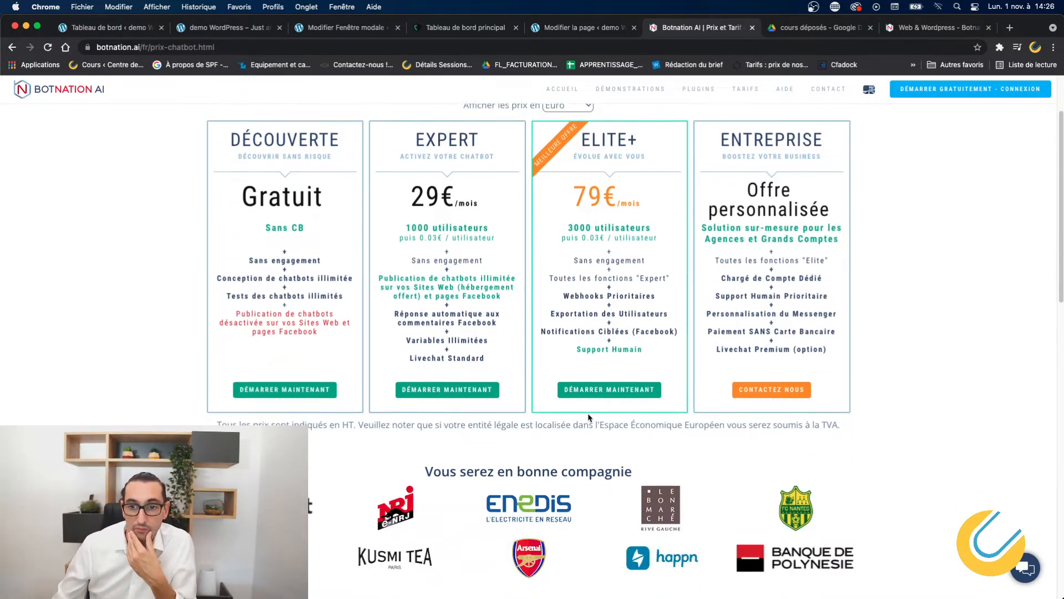
pyautogui.scroll(1, 588, 417)
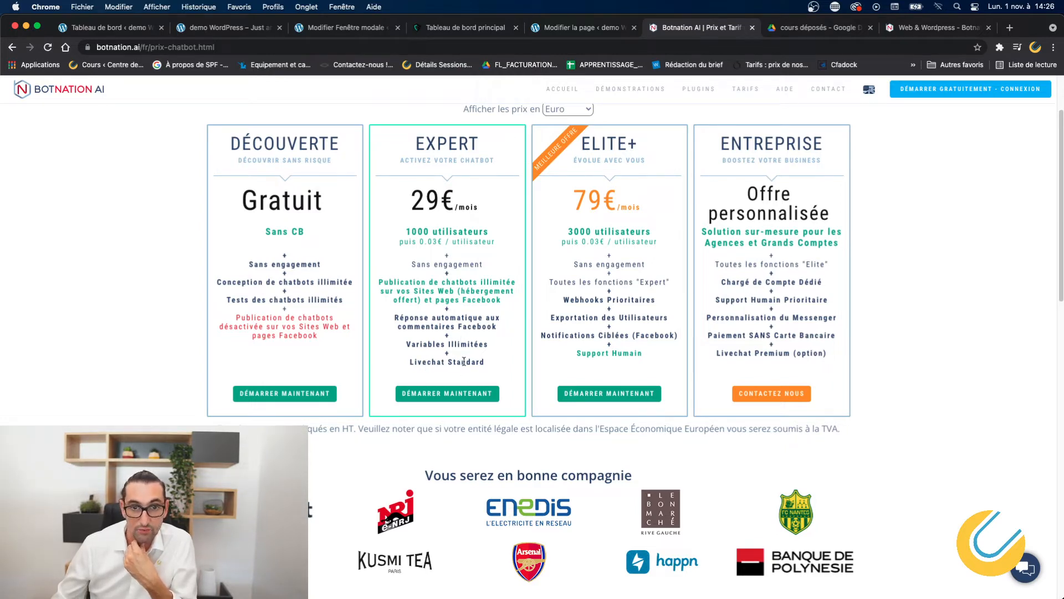
pyautogui.scroll(3, 591, 357)
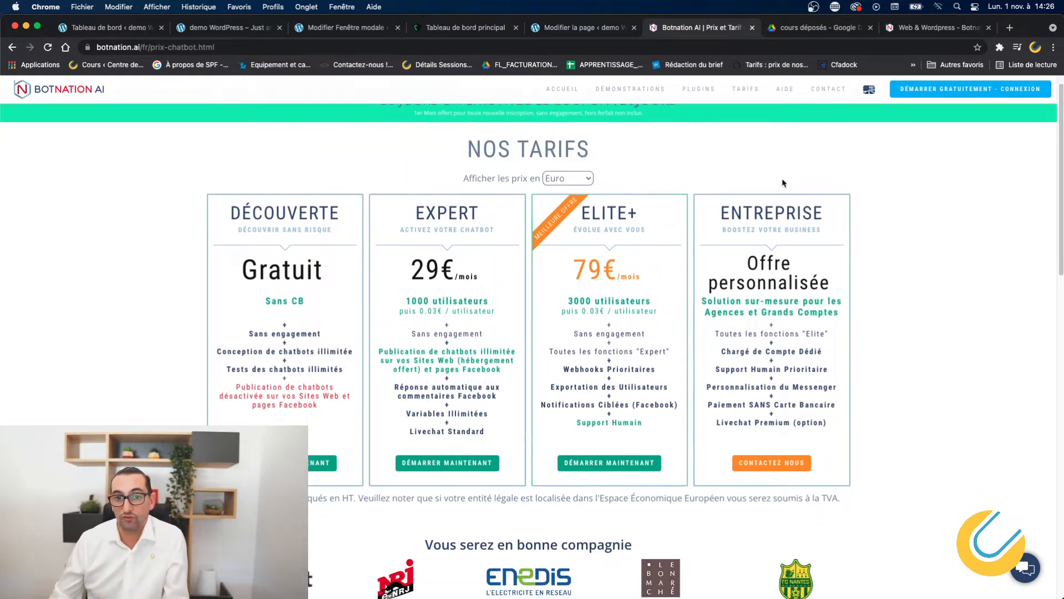
pyautogui.scroll(-10, 590, 312)
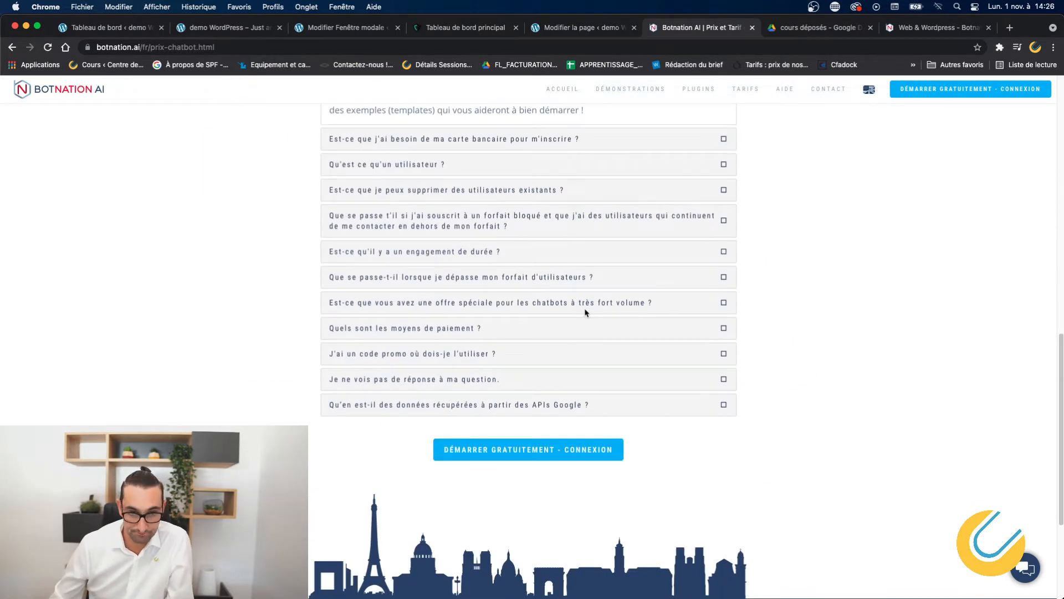
pyautogui.scroll(-4, 584, 312)
pyautogui.scroll(15, 584, 312)
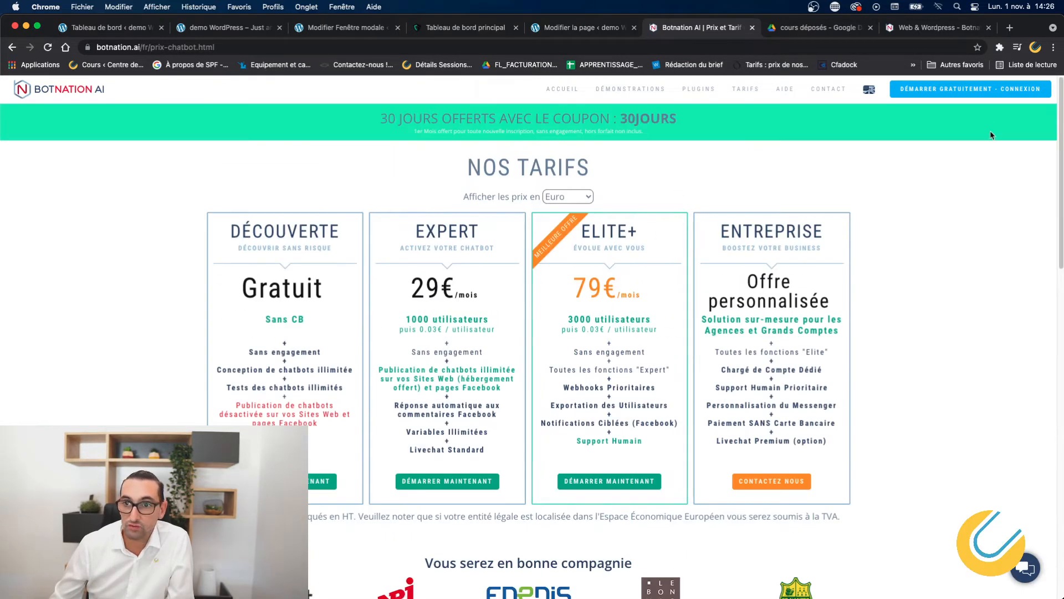
# Sign in through 'Démarrer gratuitement - Connexion' to reach the Web & Wordpress dashboard.
pyautogui.click(978, 93)
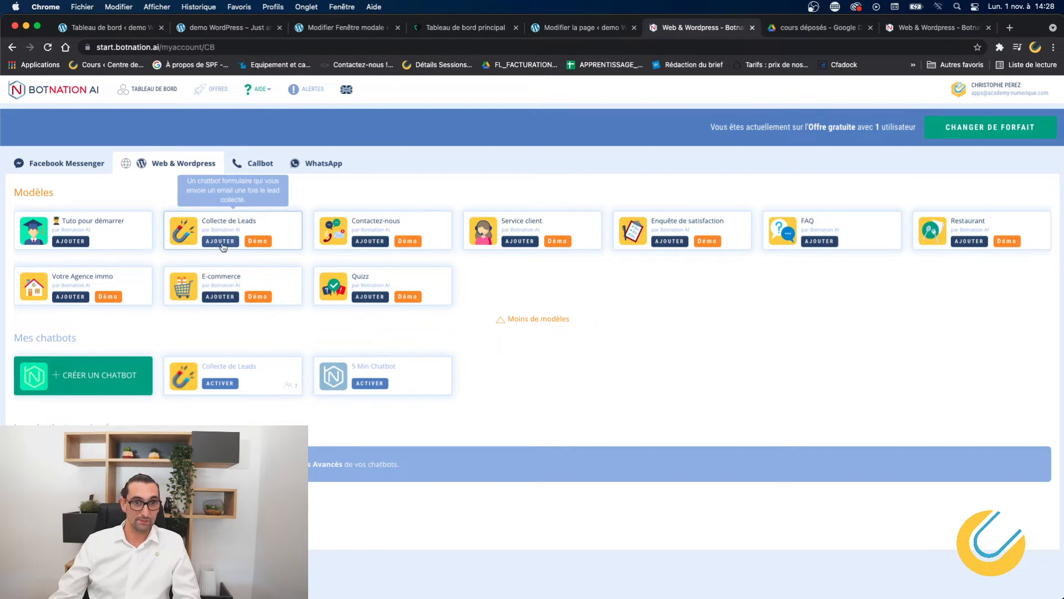
# Launch the Collecte de Leads live demo, start the conversation and narrow the browser window.
pyautogui.click(263, 242)
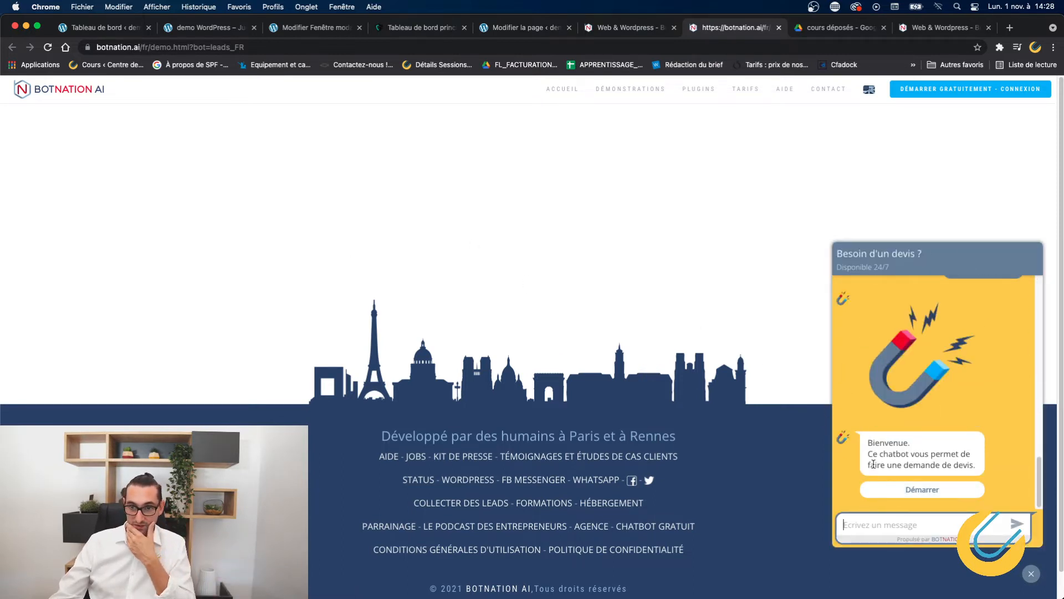
pyautogui.click(941, 490)
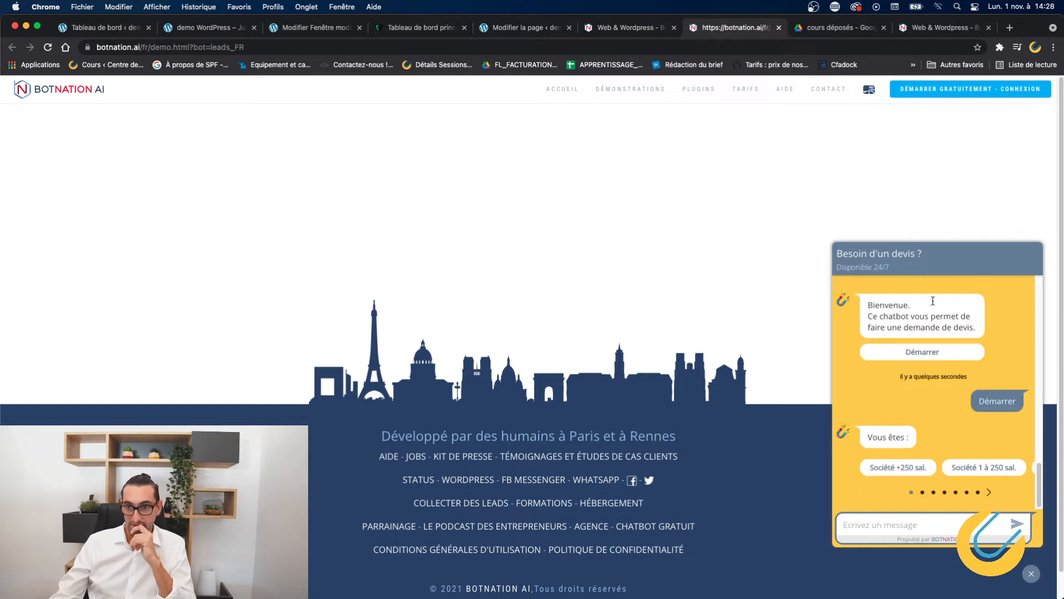
pyautogui.moveTo(950, 260); pyautogui.dragTo(716, 236)
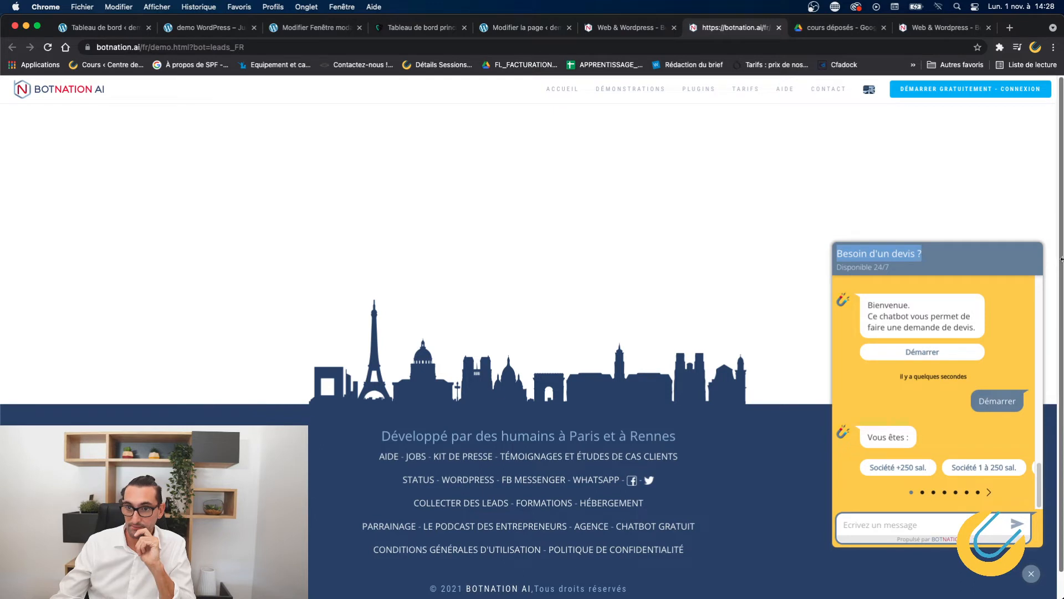
pyautogui.moveTo(1062, 259); pyautogui.dragTo(950, 300)
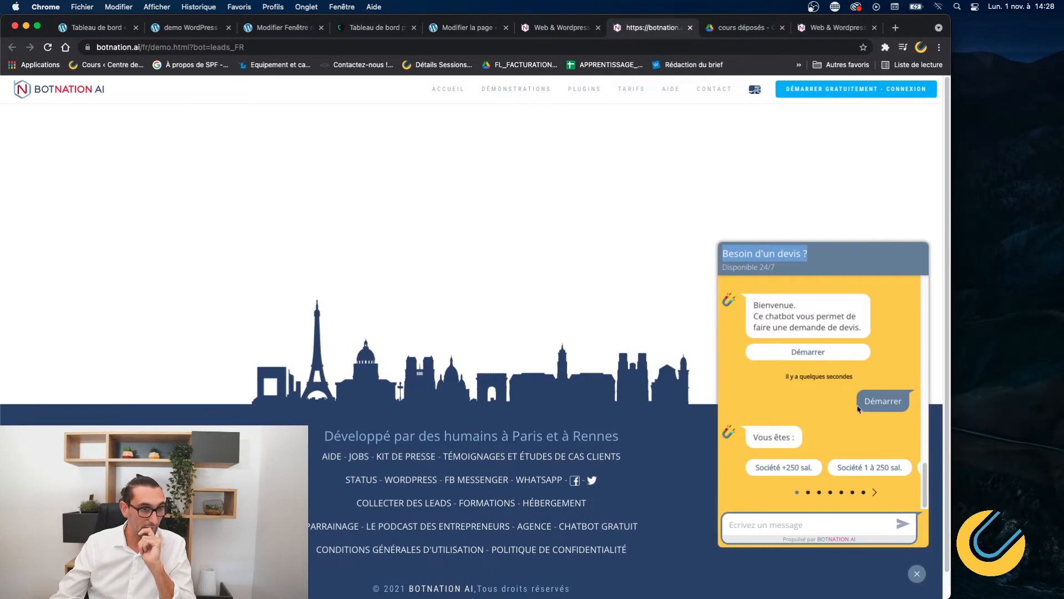
# Answer the company-type question with Consultant.
pyautogui.click(874, 493)
pyautogui.click(875, 492)
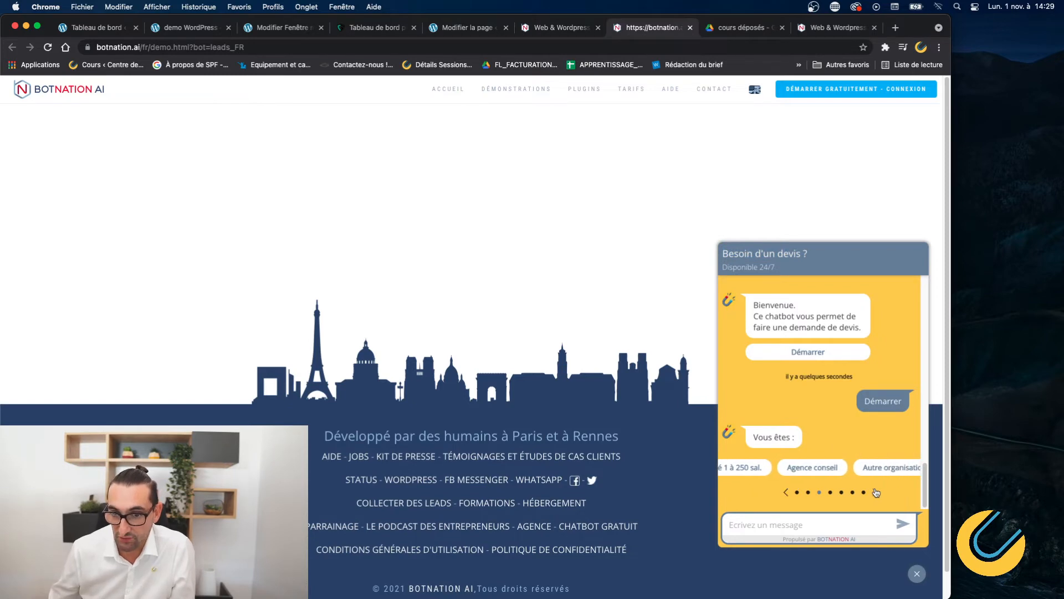
pyautogui.click(876, 492)
pyautogui.click(876, 492)
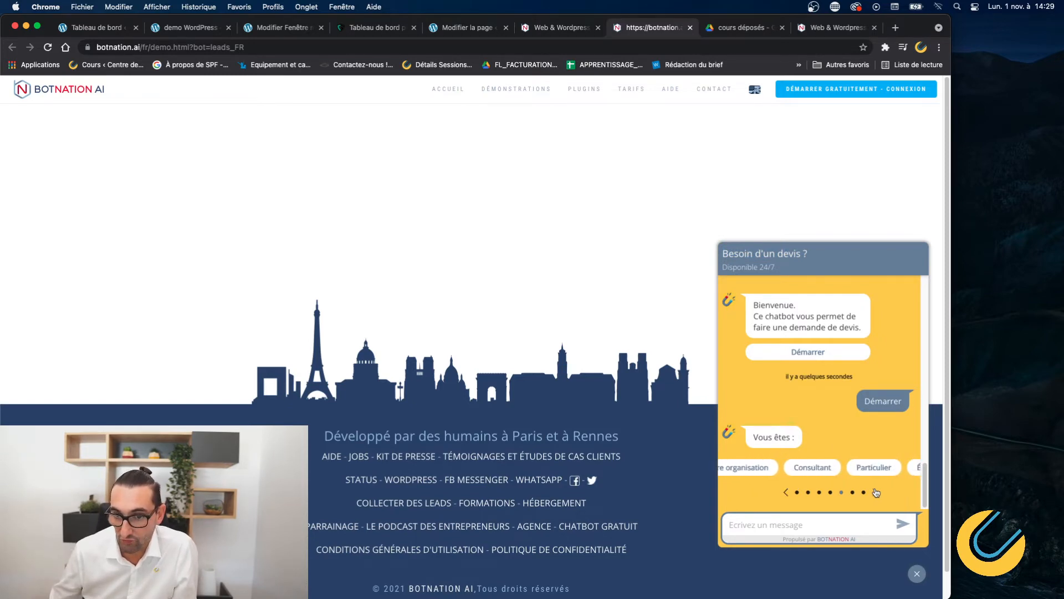
pyautogui.click(753, 468)
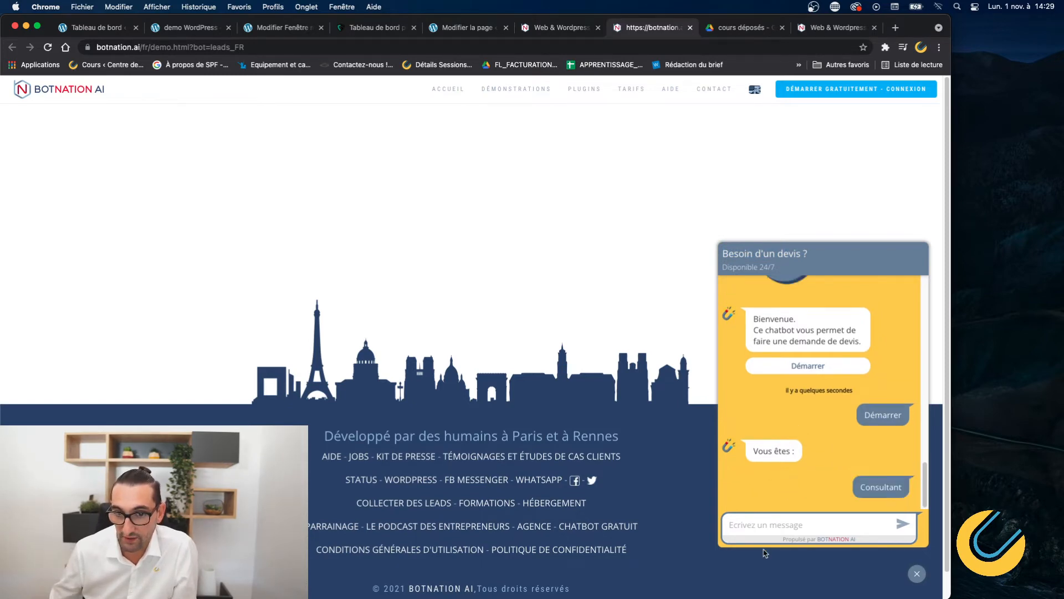
# Send the visitor's surname, first name, professional e-mail and business phone number.
pyautogui.click(765, 527)
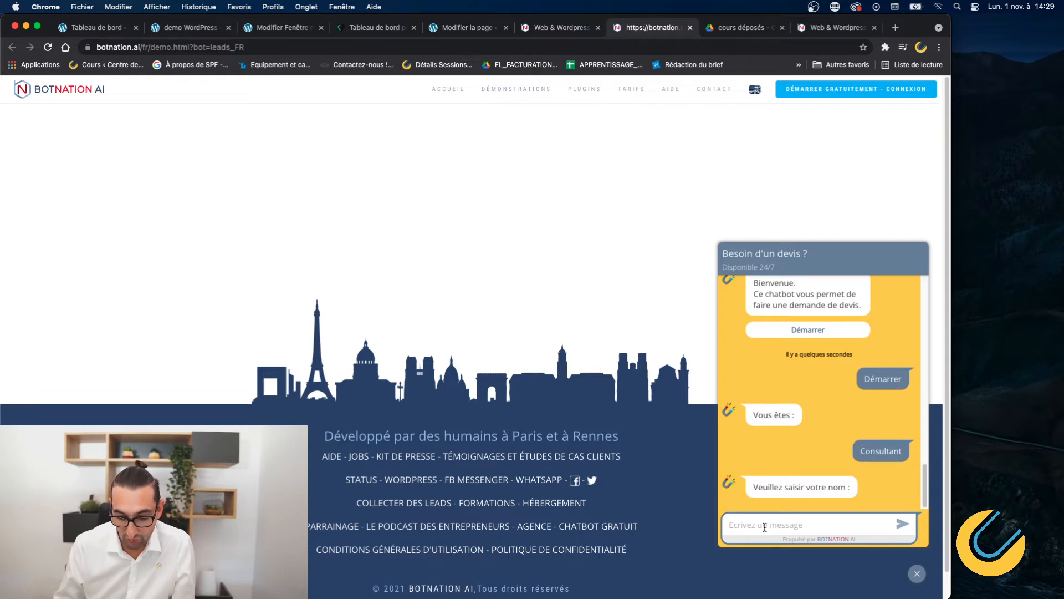
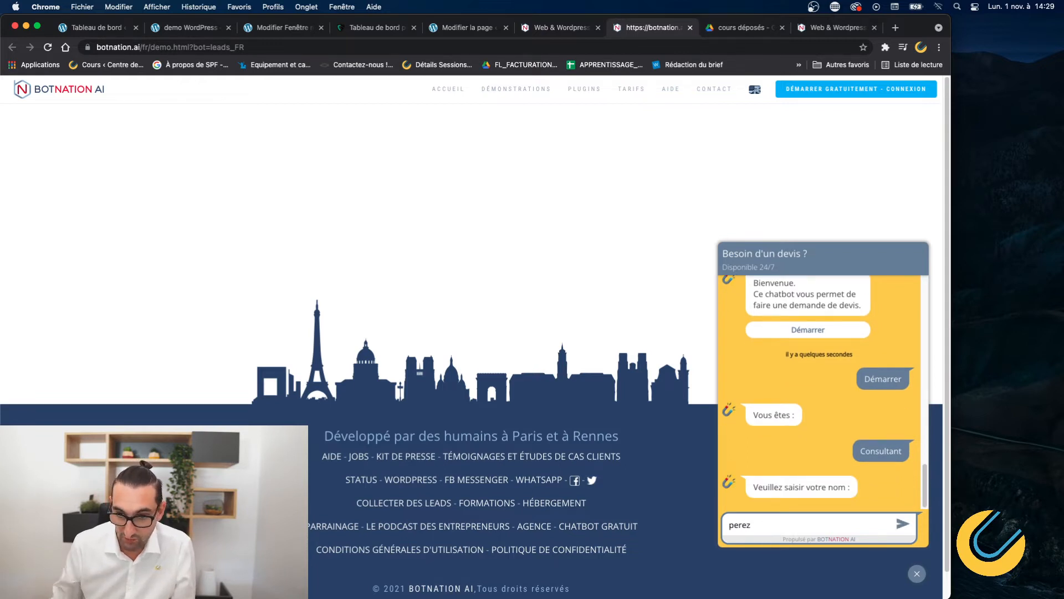
pyautogui.press('Return')
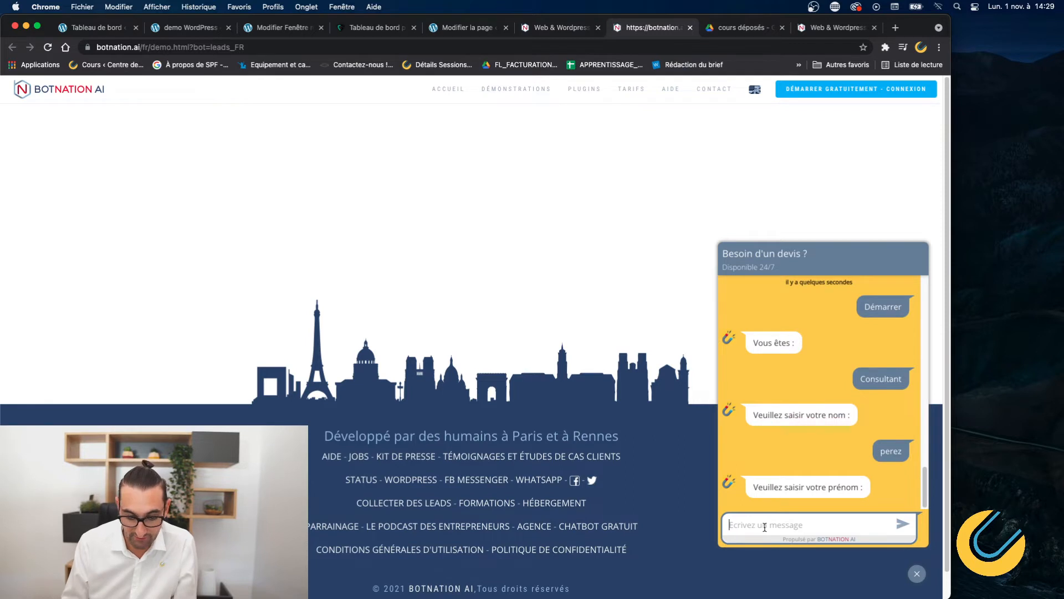
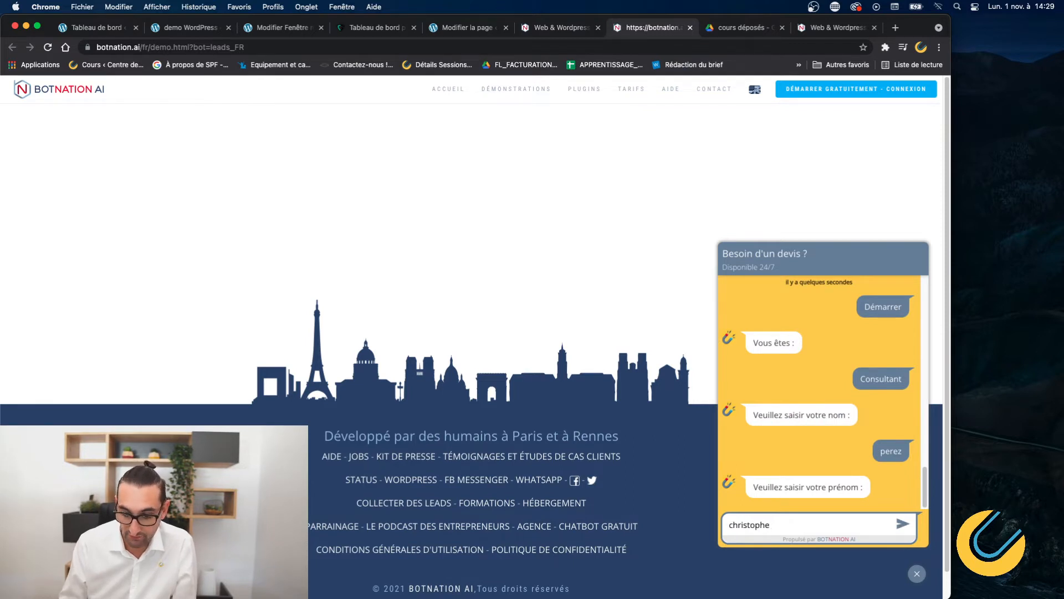
pyautogui.press('Return')
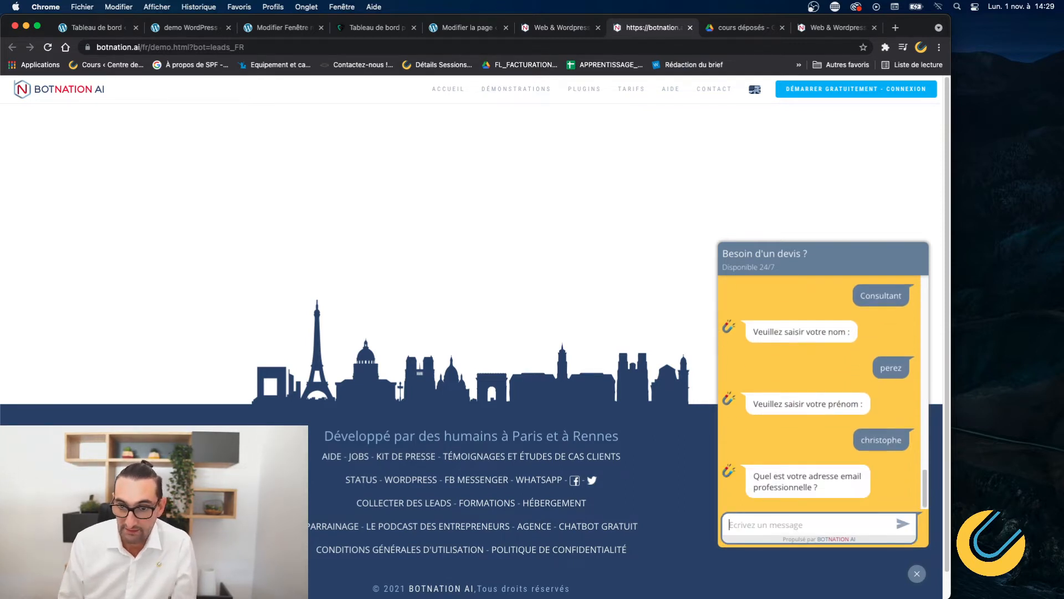
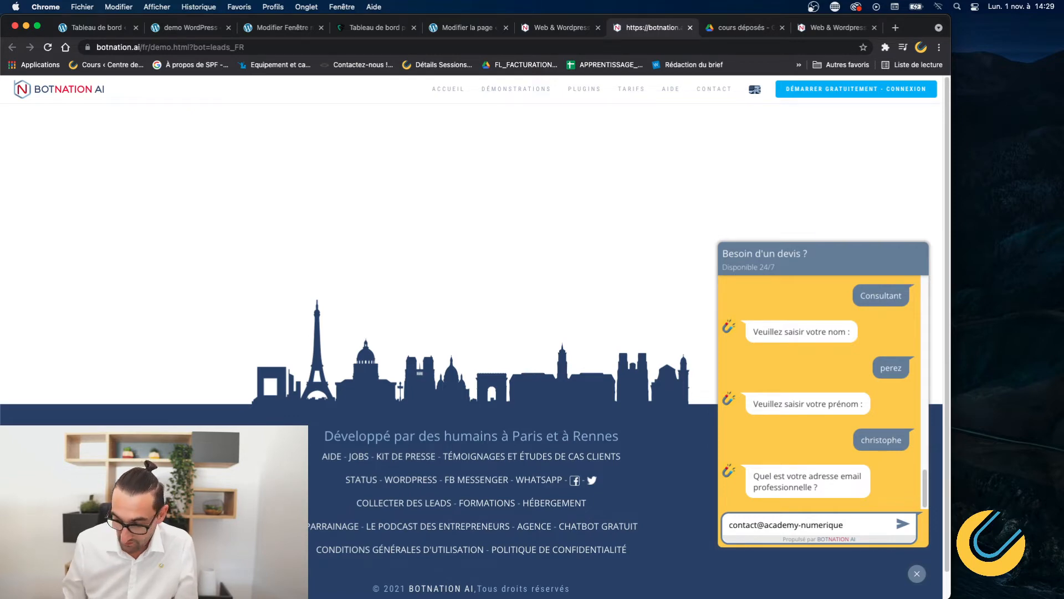
pyautogui.press('Return')
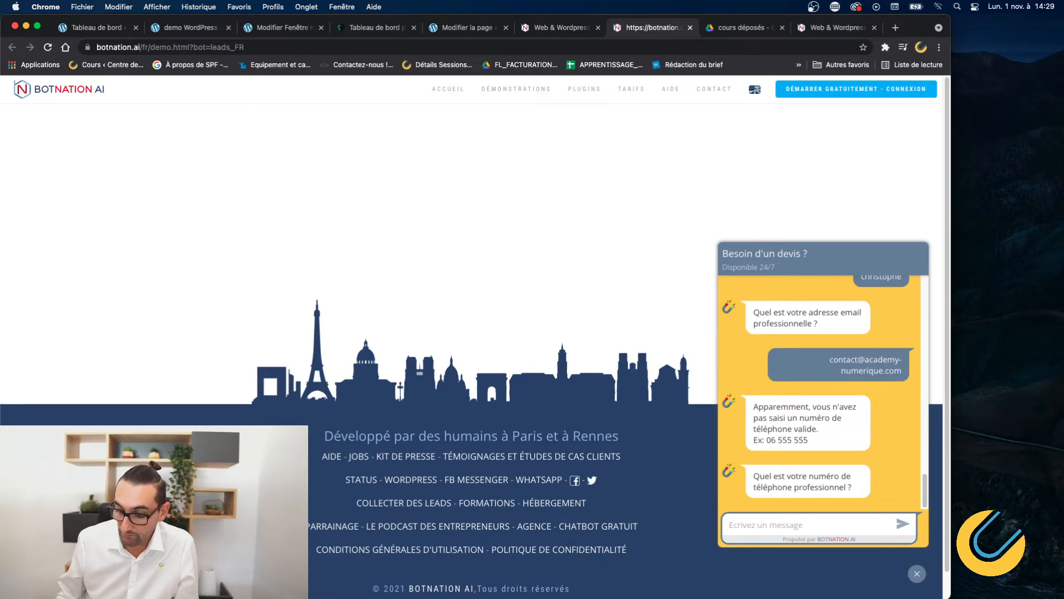
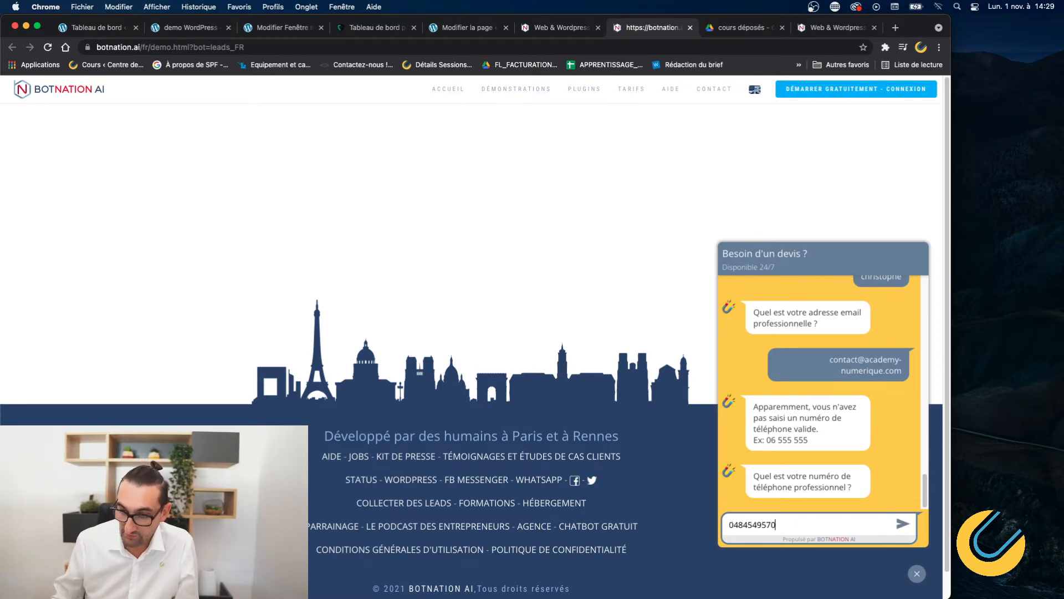
pyautogui.press('Return')
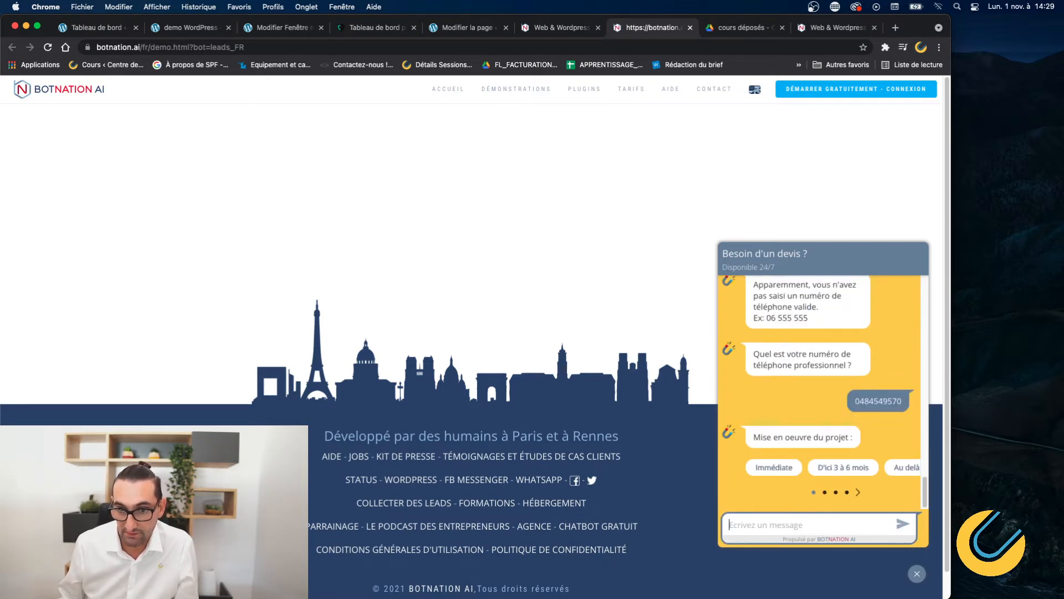
# Choose the D'ici 3 à 6 mois timeline and describe the project as 'Renovation de bureau'.
pyautogui.click(844, 468)
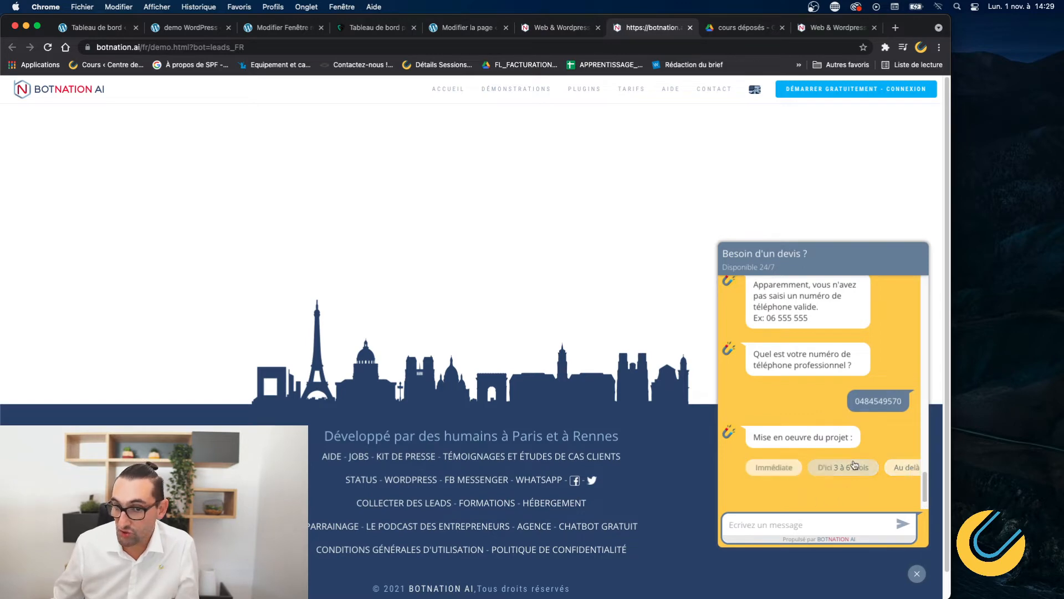
pyautogui.click(767, 524)
pyautogui.write('Des')
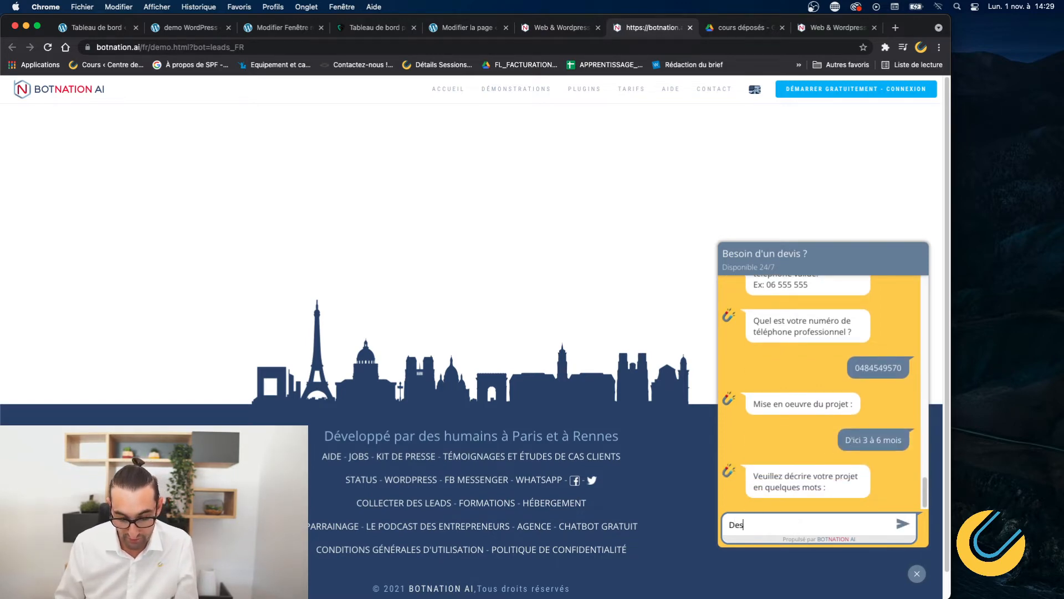
pyautogui.write('cription de')
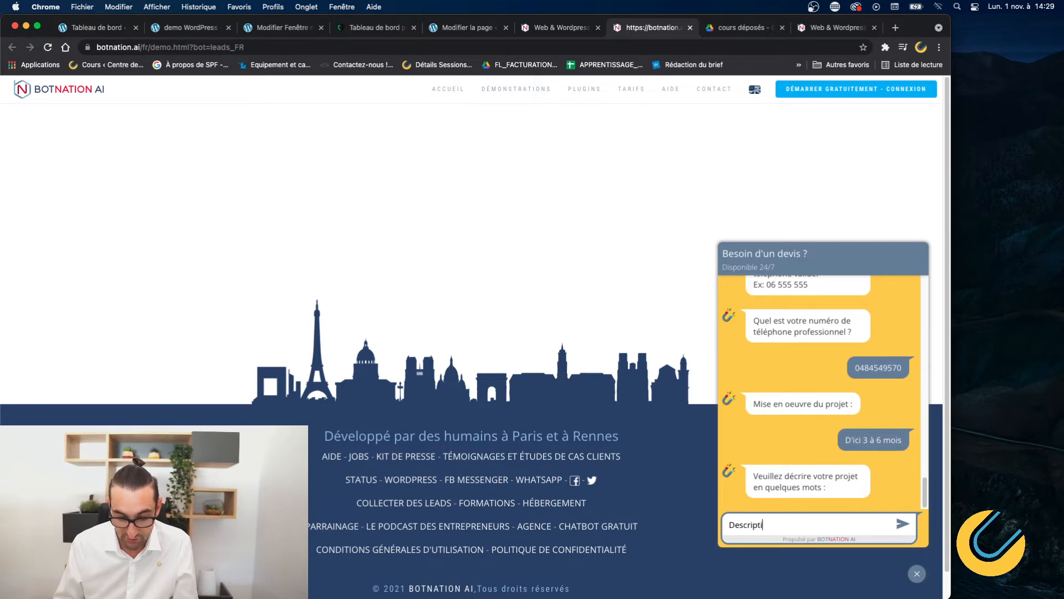
pyautogui.press('BackSpace')
pyautogui.press('BackSpace')
pyautogui.press('BackSpace')
pyautogui.press('BackSpace')
pyautogui.press('BackSpace')
pyautogui.press('BackSpace')
pyautogui.press('BackSpace')
pyautogui.press('BackSpace')
pyautogui.press('BackSpace')
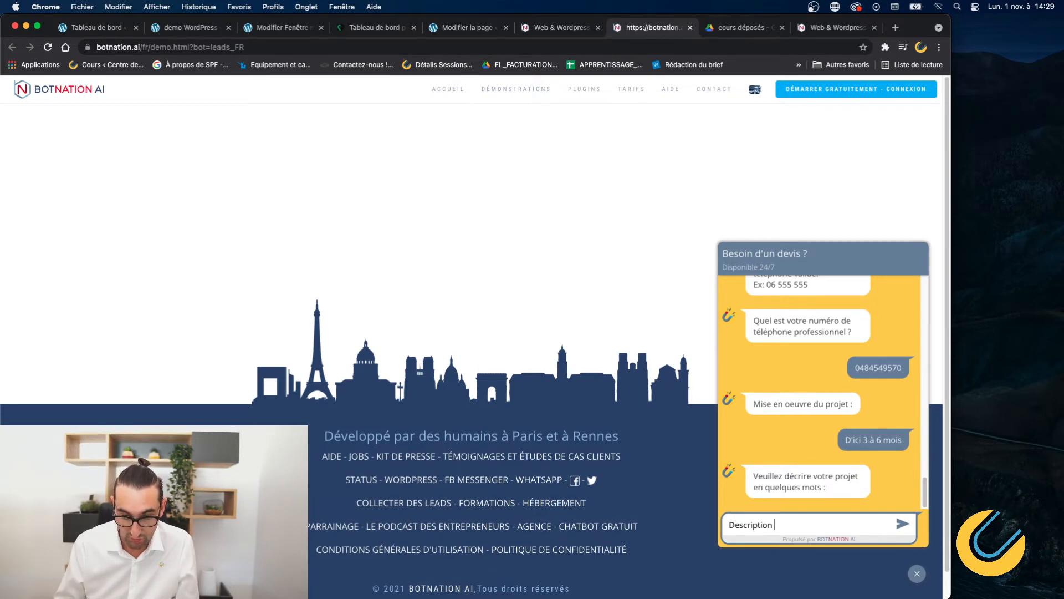
pyautogui.press('BackSpace')
pyautogui.press('BackSpace')
pyautogui.press('BackSpace')
pyautogui.press('BackSpace')
pyautogui.press('BackSpace')
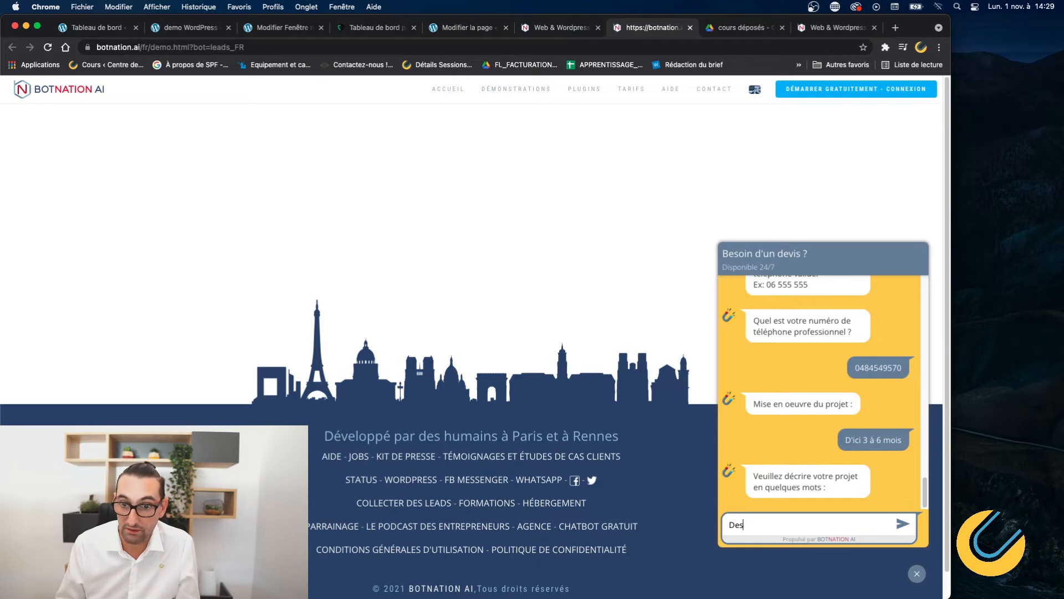
pyautogui.write('R')
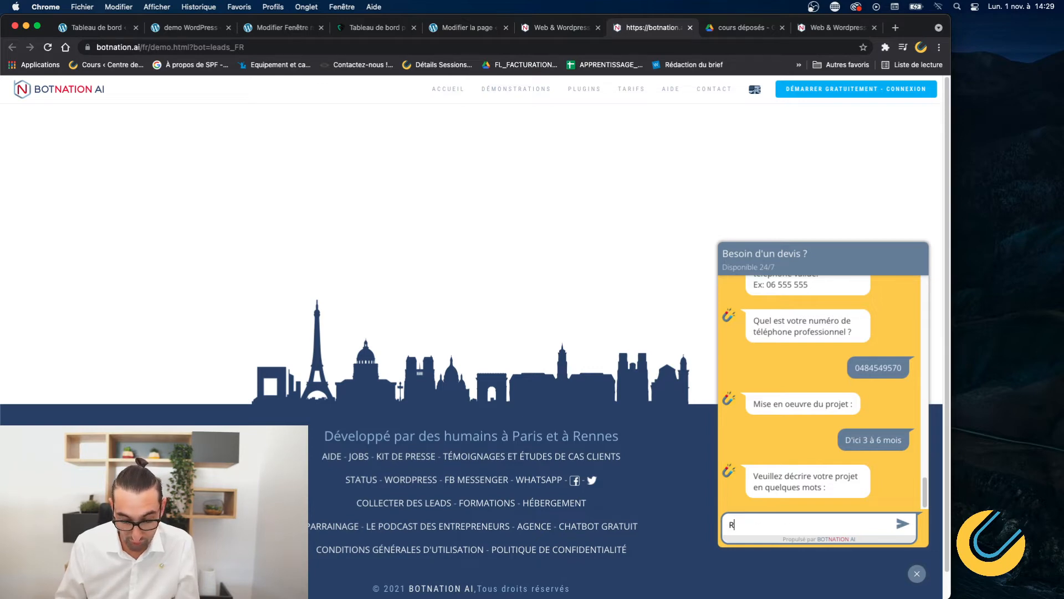
pyautogui.write('enovation de bureau')
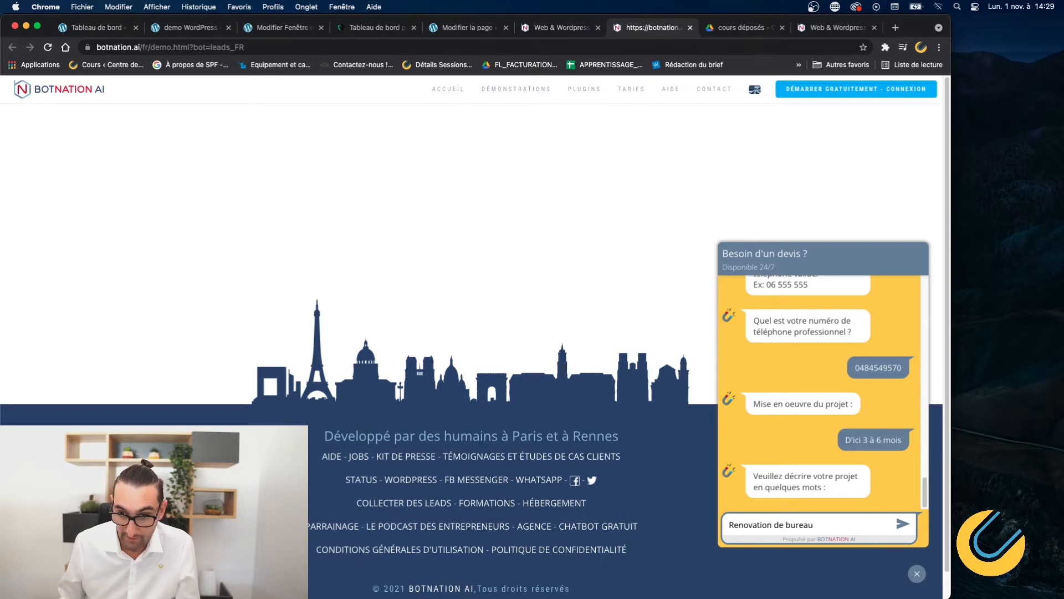
pyautogui.press('Return')
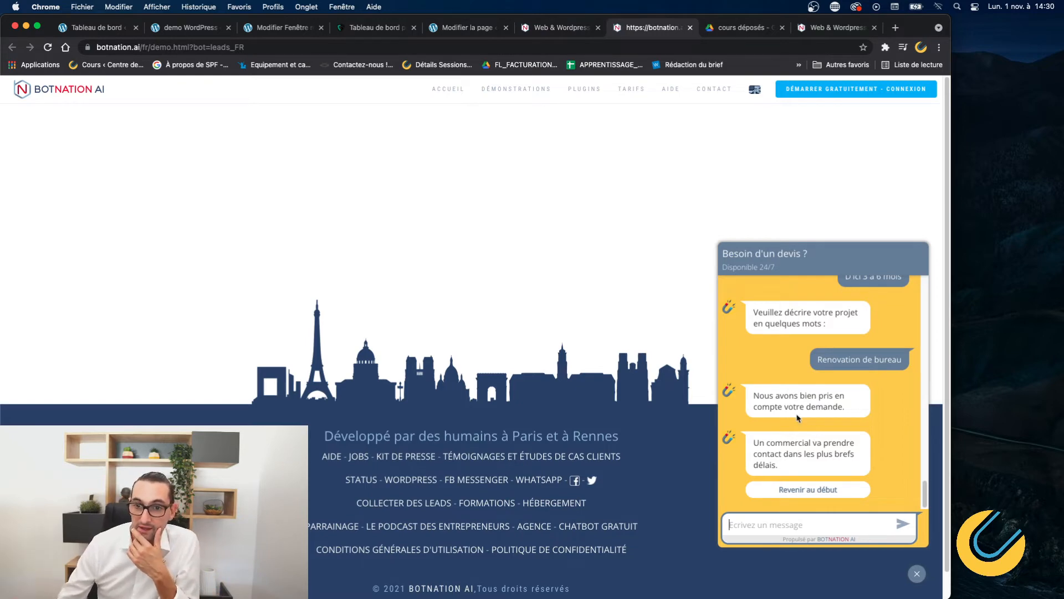
# Review the finished chat, then return to the Web & Wordpress dashboard.
pyautogui.scroll(15, 809, 435)
pyautogui.scroll(-15, 797, 429)
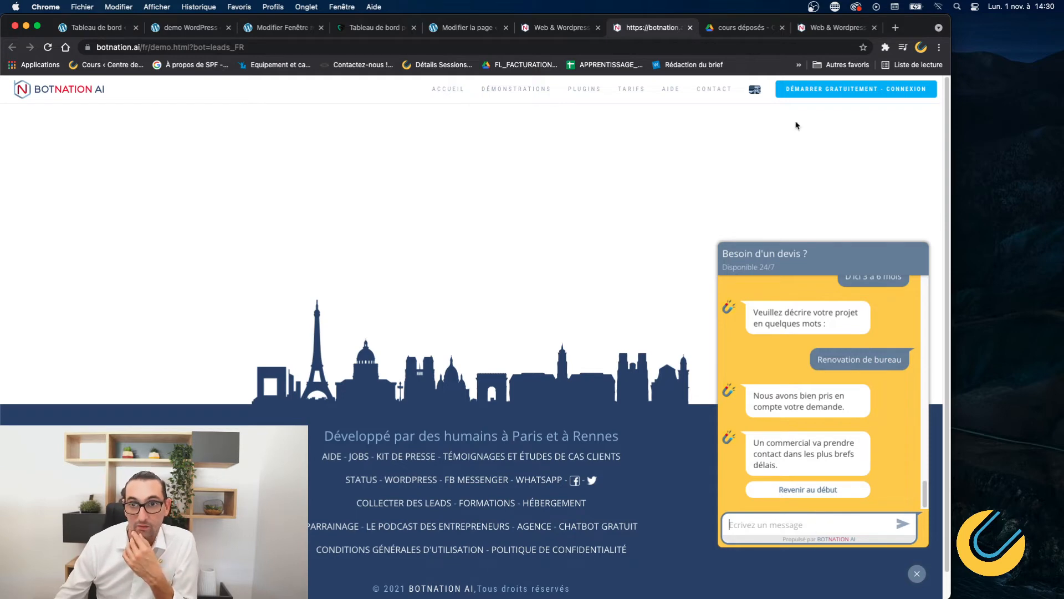
pyautogui.click(559, 30)
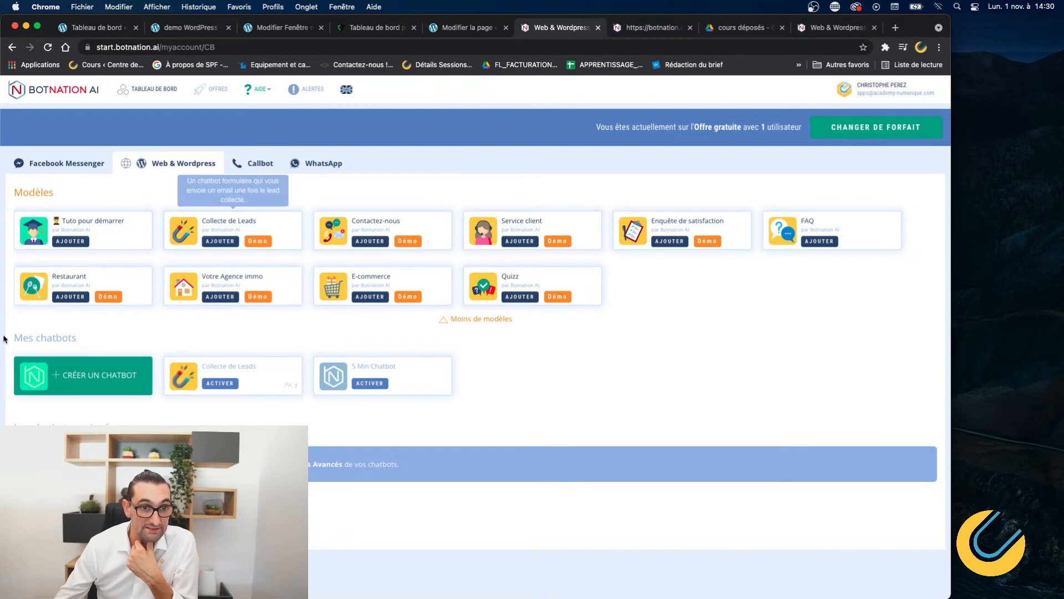
# Add a Collecte de Leads (1) chatbot from the template and start renaming it.
pyautogui.click(220, 241)
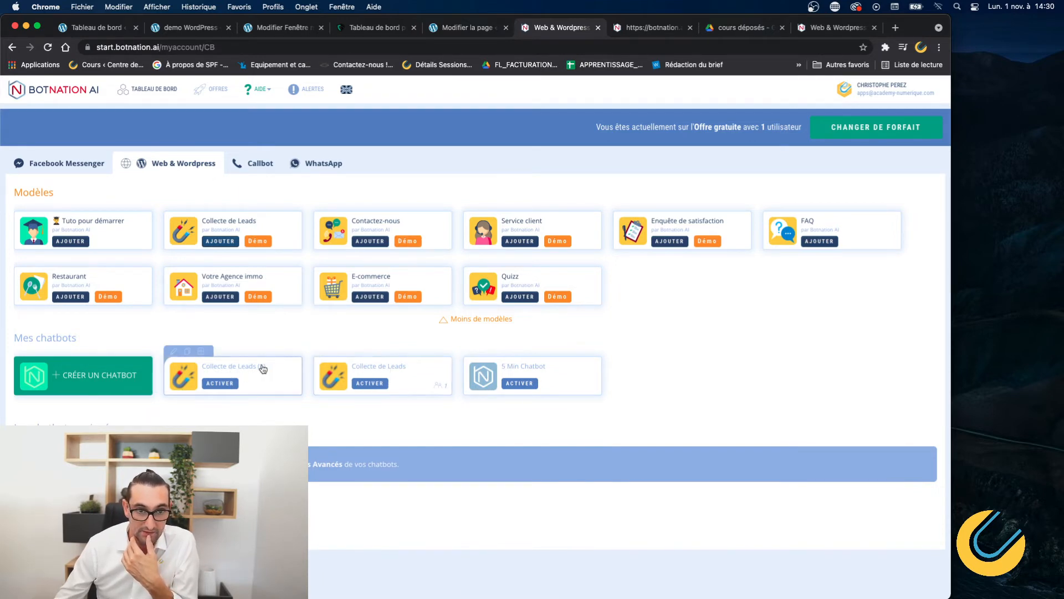
pyautogui.click(176, 353)
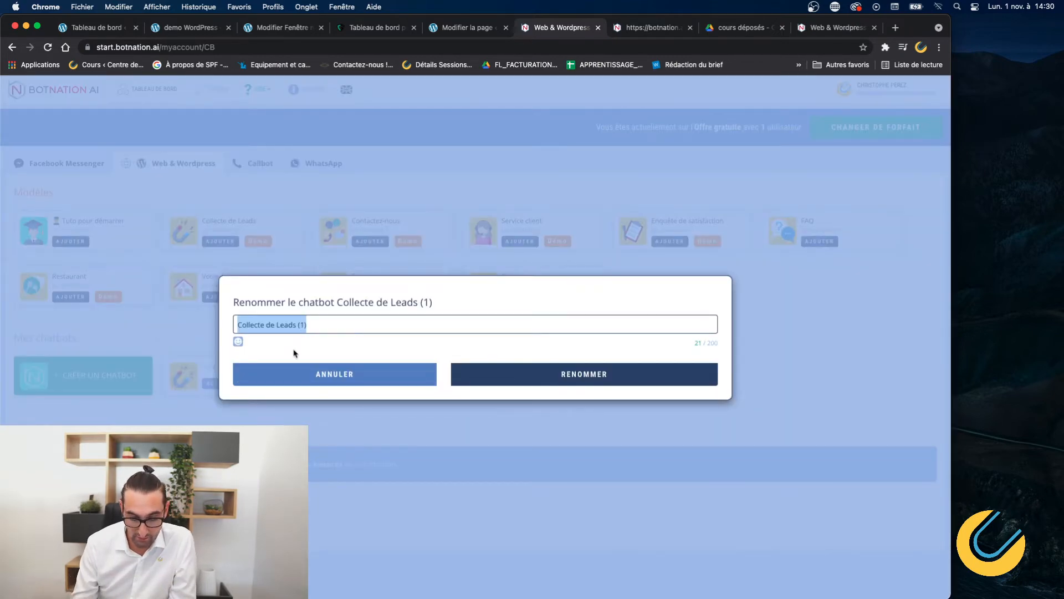
# Rename the chatbot to 'Collecte de Leads // Demo' and open it in the editor.
pyautogui.press('Right')
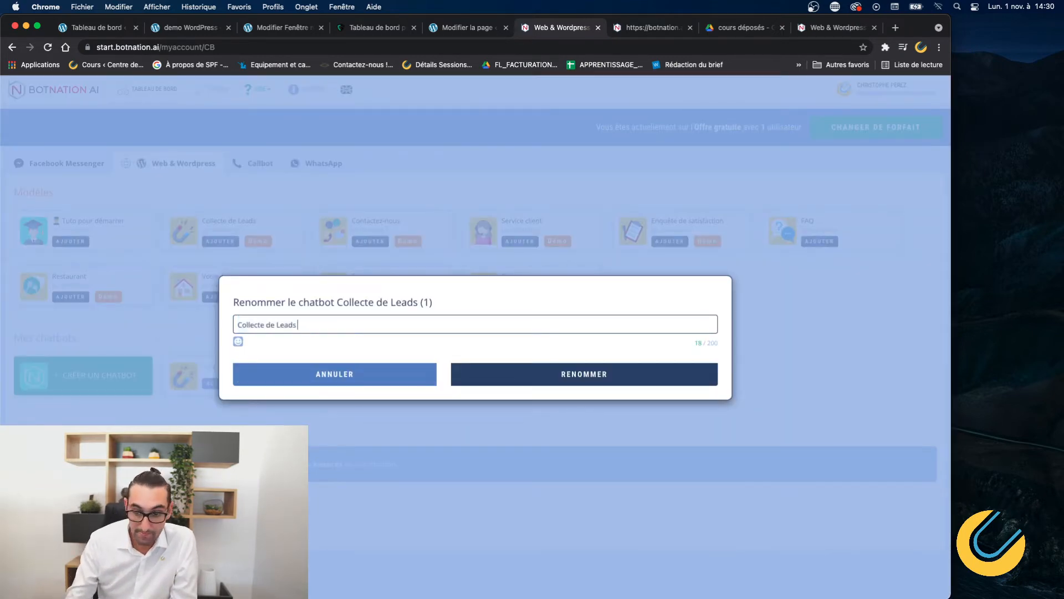
pyautogui.write('// Demo')
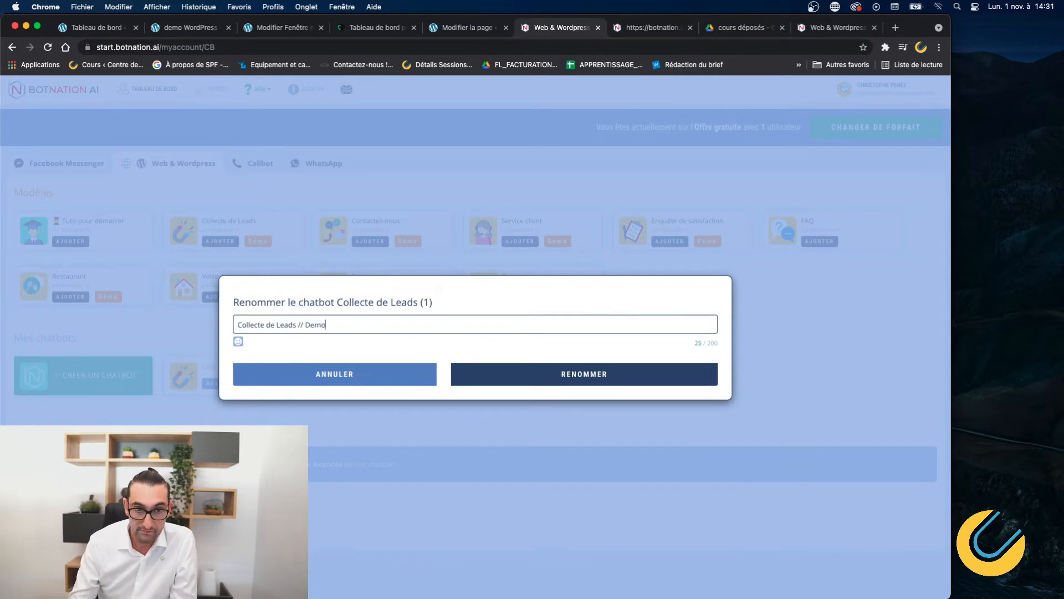
pyautogui.press('Return')
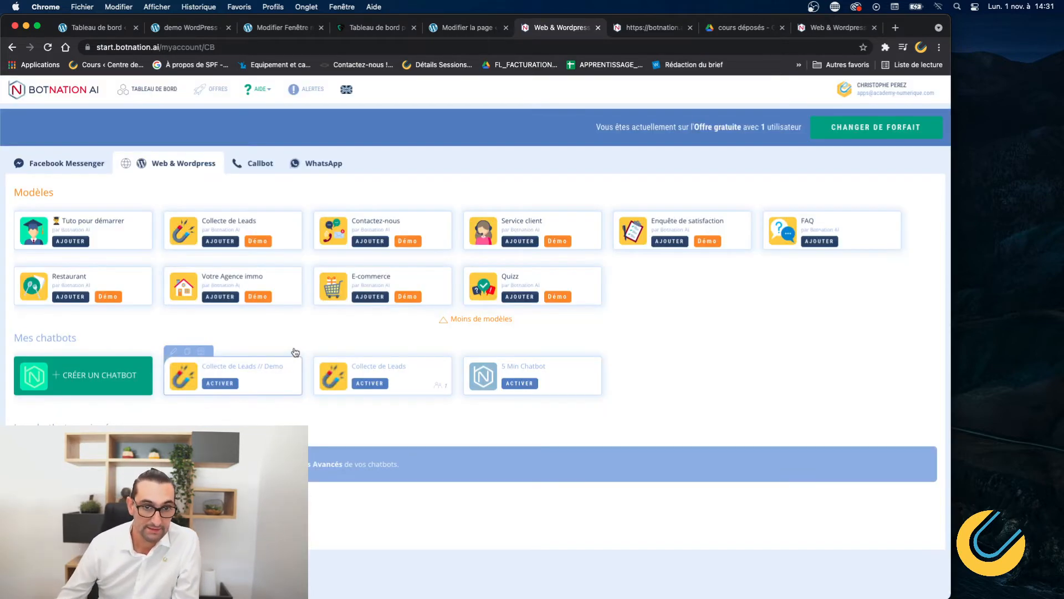
pyautogui.click(255, 370)
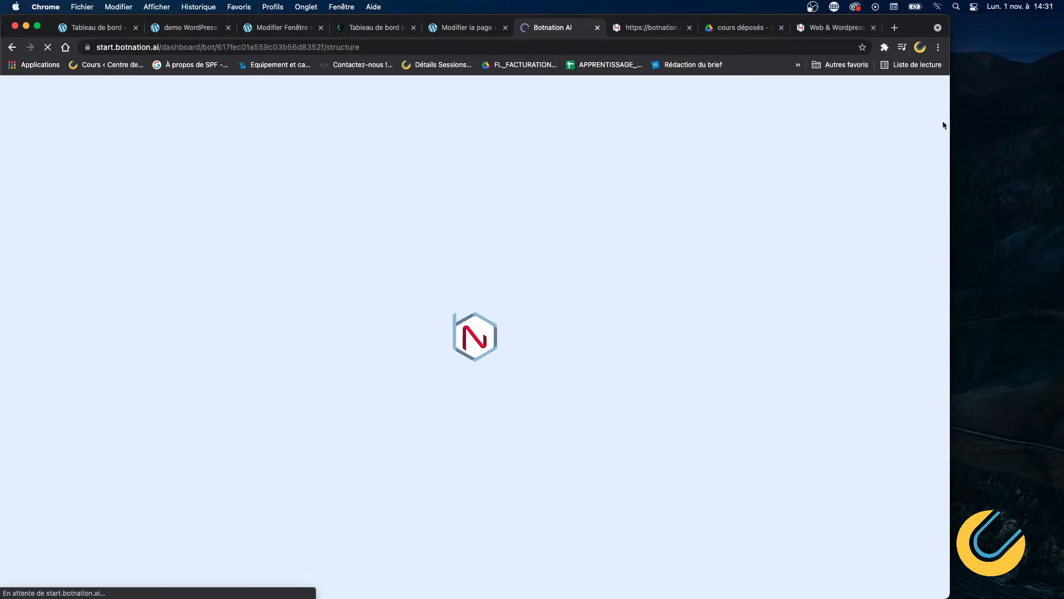
# Widen the Chrome window so the Collecte de Leads // Demo builder and its guided tour load.
pyautogui.moveTo(949, 136); pyautogui.dragTo(1060, 143)
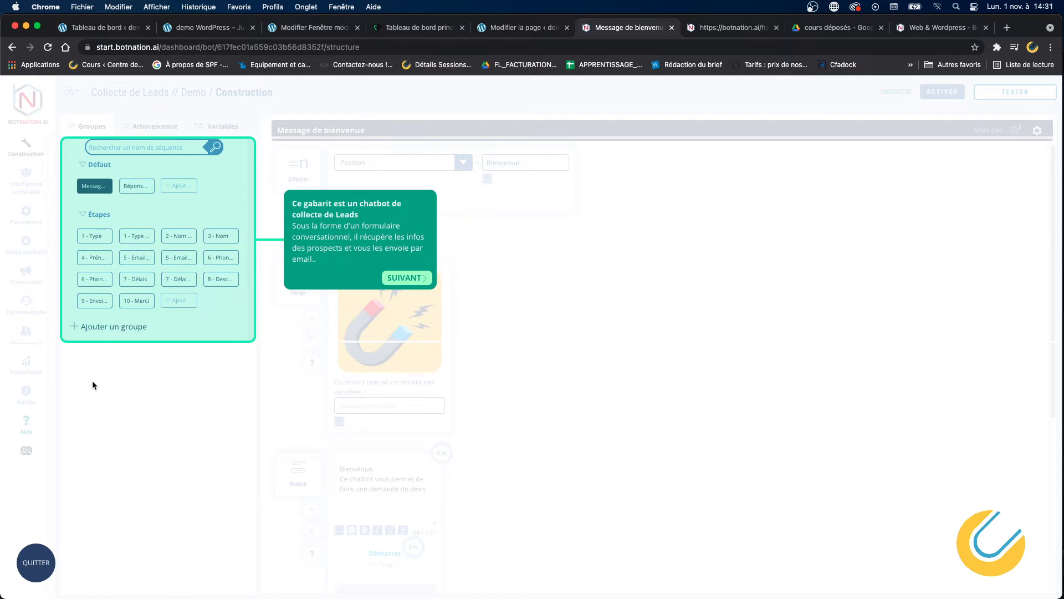
# Advance the tour through the welcome message, Position variable, start button and AI settings.
pyautogui.click(402, 279)
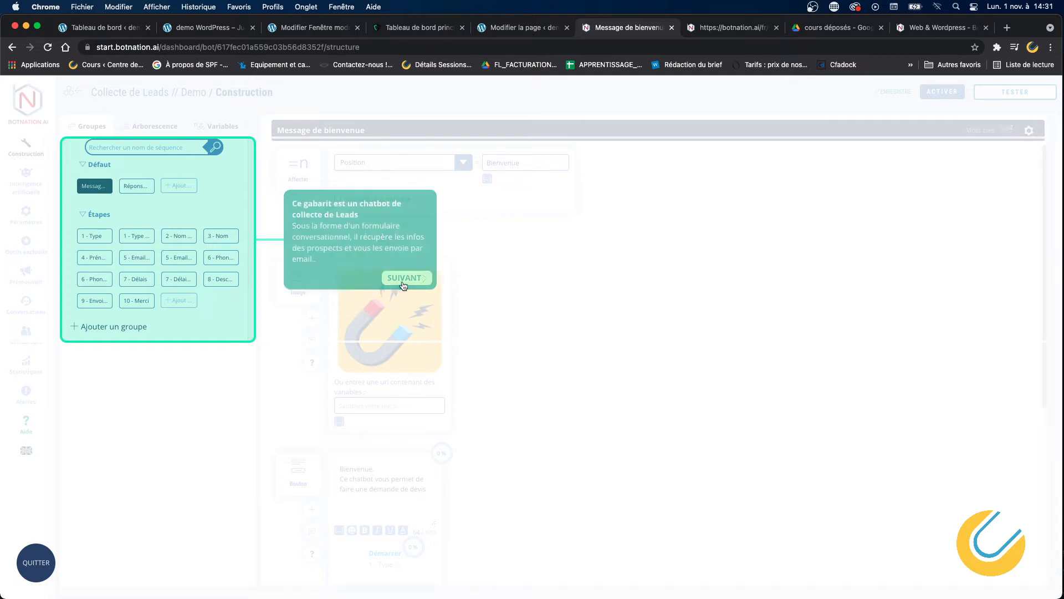
pyautogui.click(408, 285)
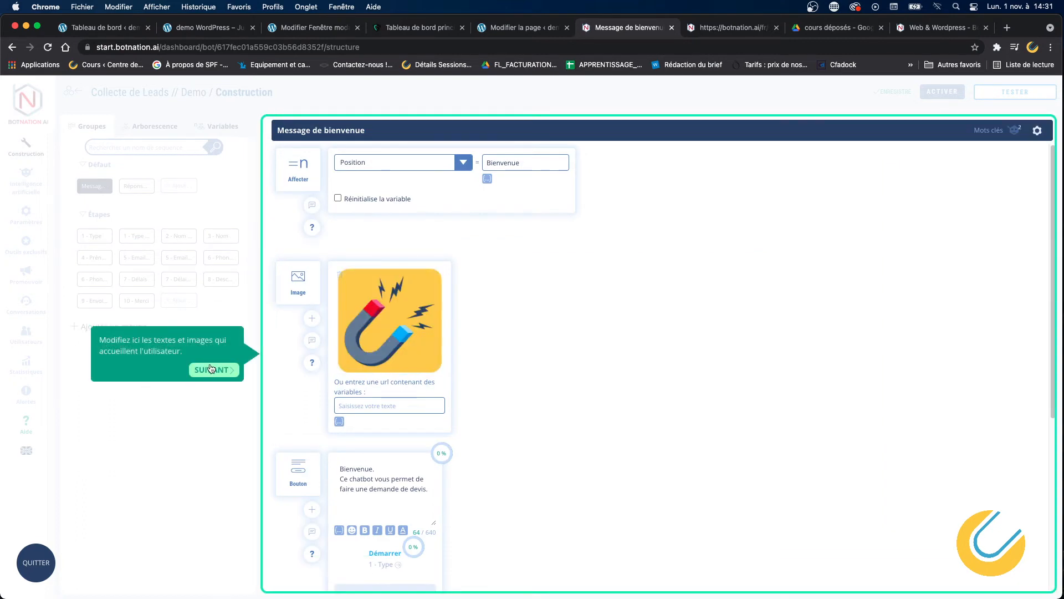
pyautogui.click(215, 372)
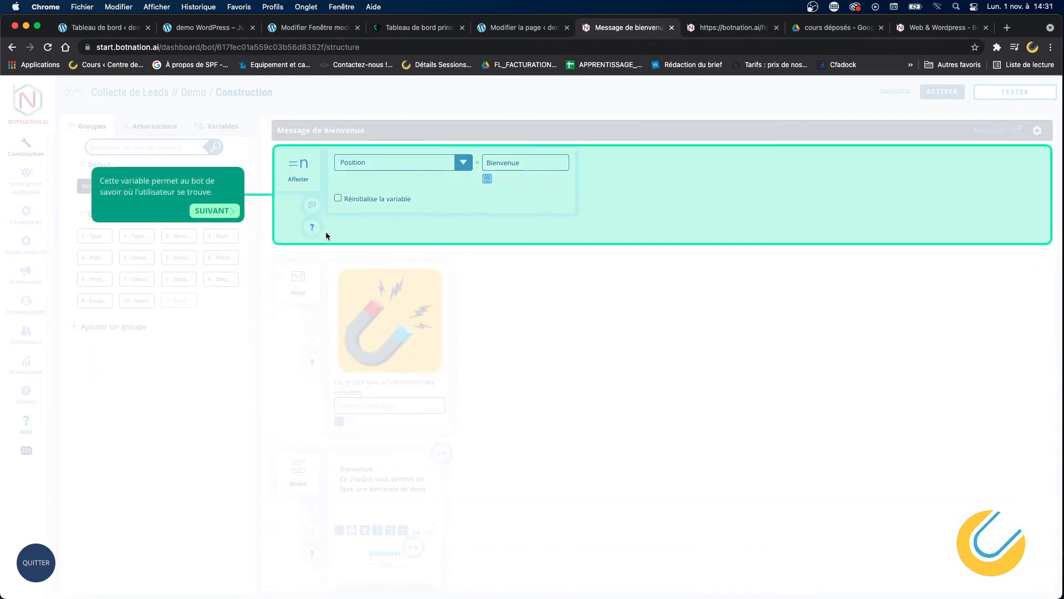
pyautogui.click(213, 211)
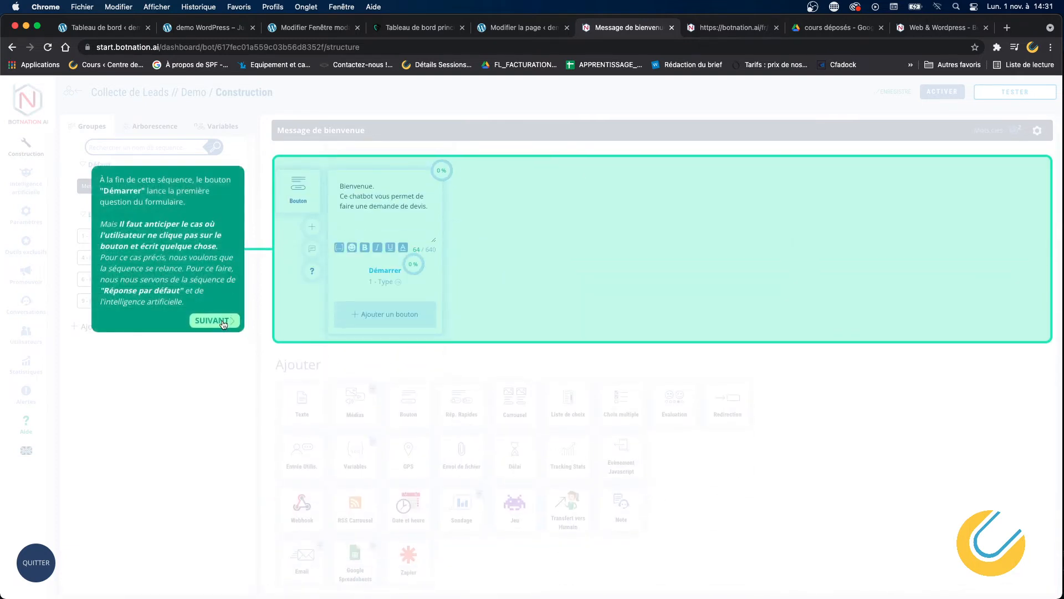
pyautogui.click(223, 321)
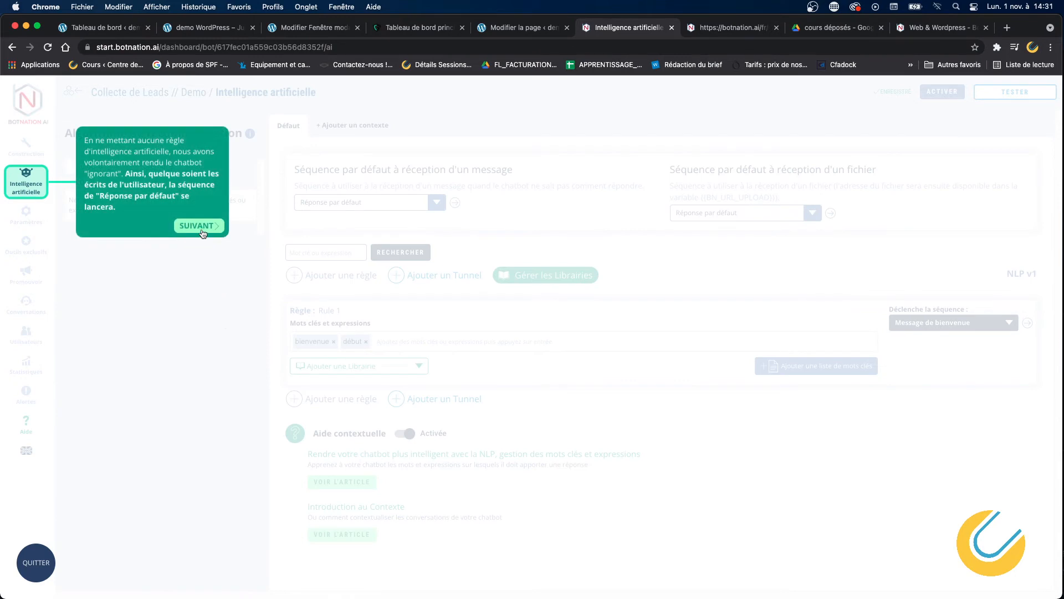
# Continue the tour through the Réponse par défaut conditions up to the 1 - Type step.
pyautogui.click(199, 225)
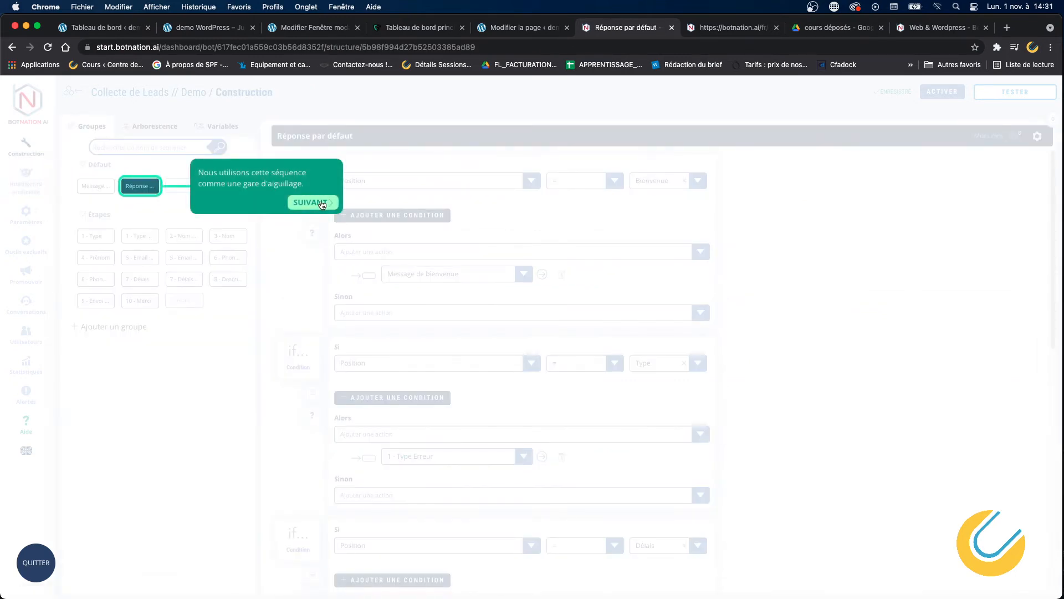
pyautogui.click(313, 203)
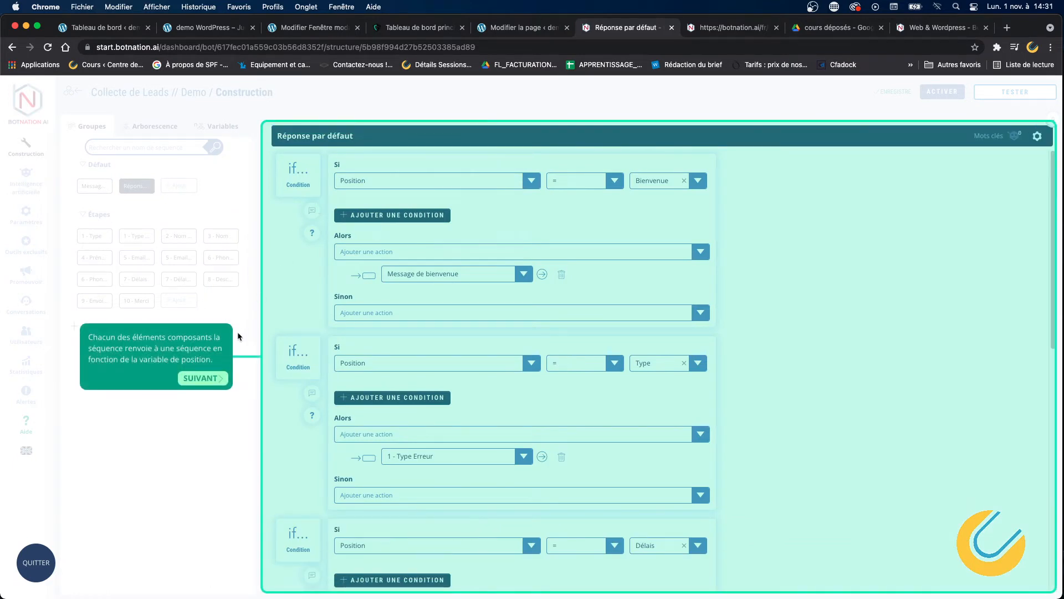
pyautogui.click(208, 380)
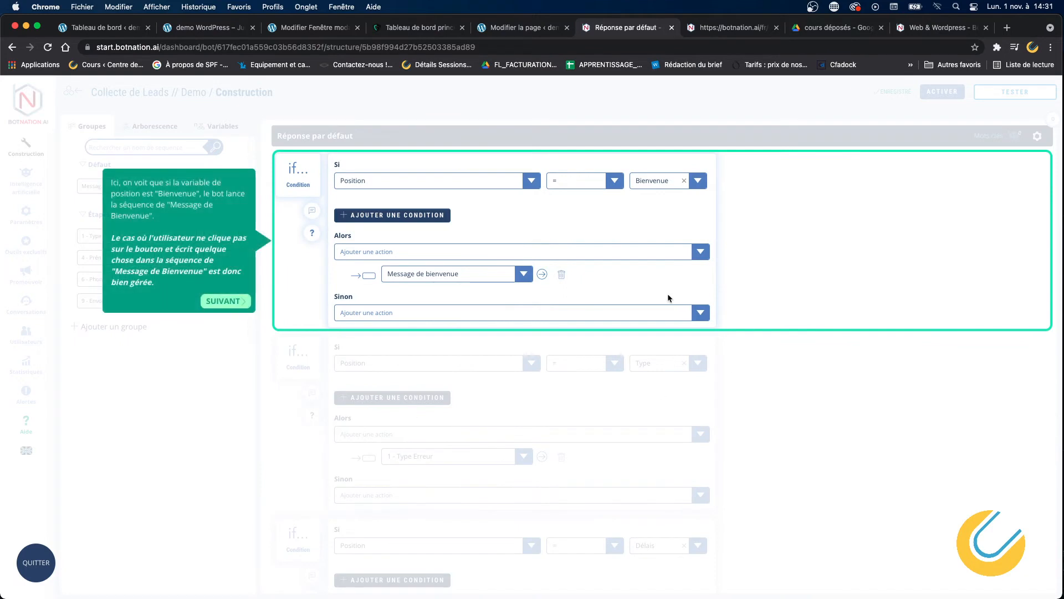
pyautogui.click(227, 301)
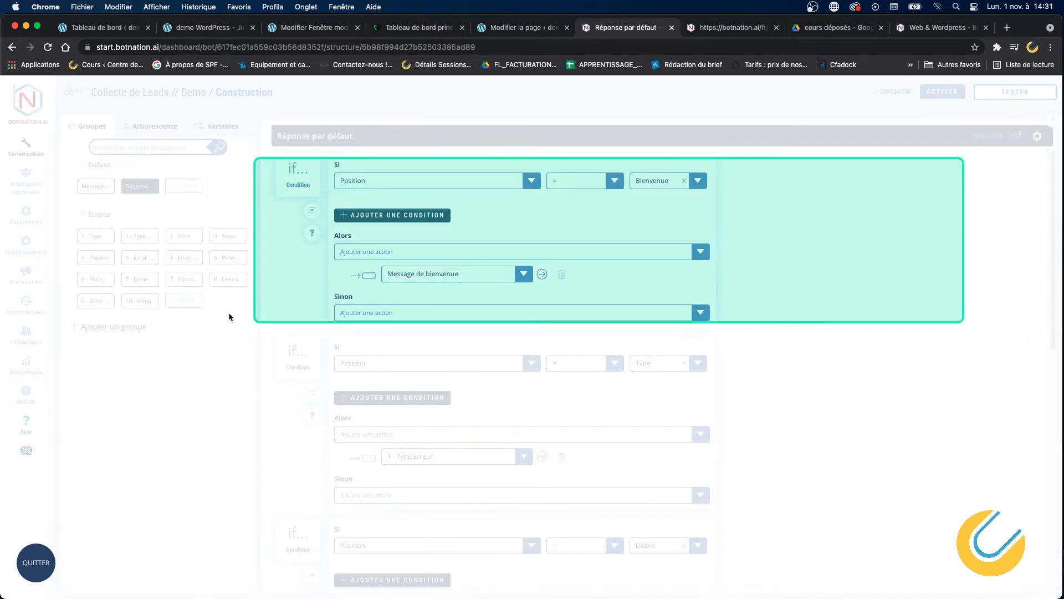
pyautogui.click(277, 258)
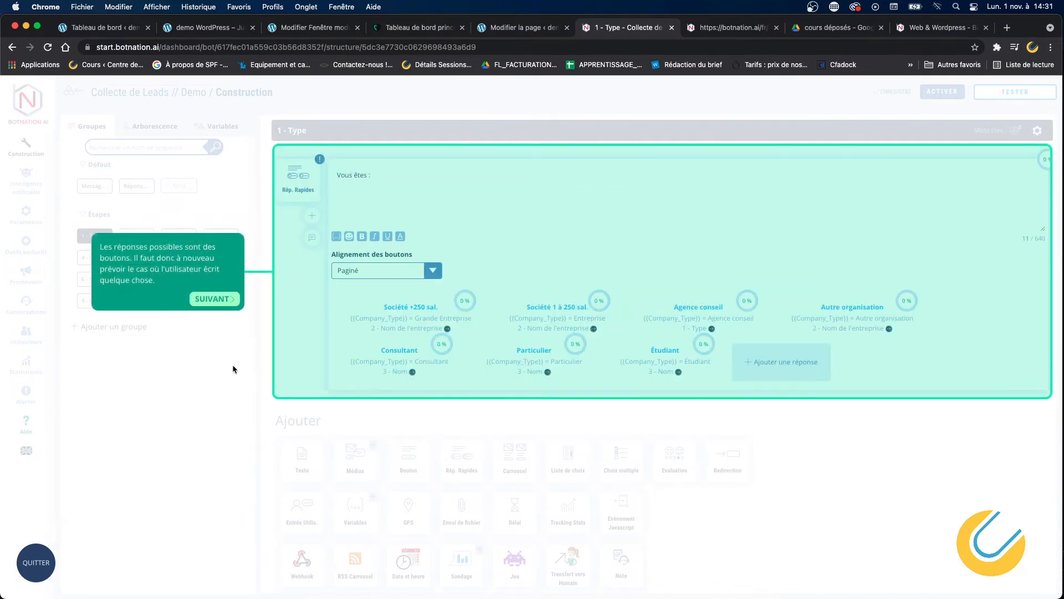
# Tour the 1 - Type, 1 - Type Erreur and 2 - Nom de l'entreprise steps, then quit the tutorial.
pyautogui.click(230, 301)
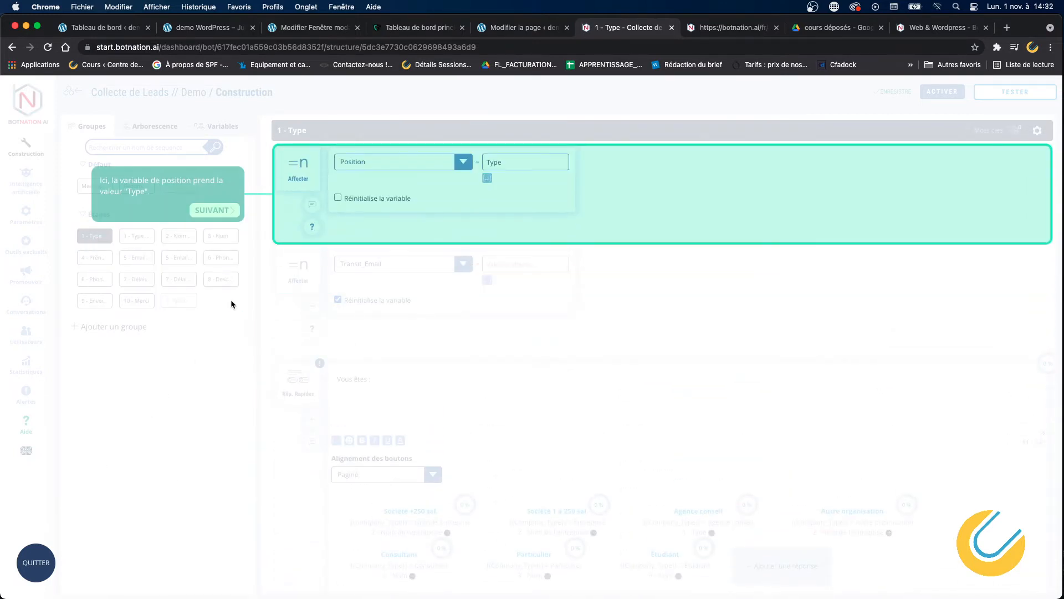
pyautogui.click(222, 213)
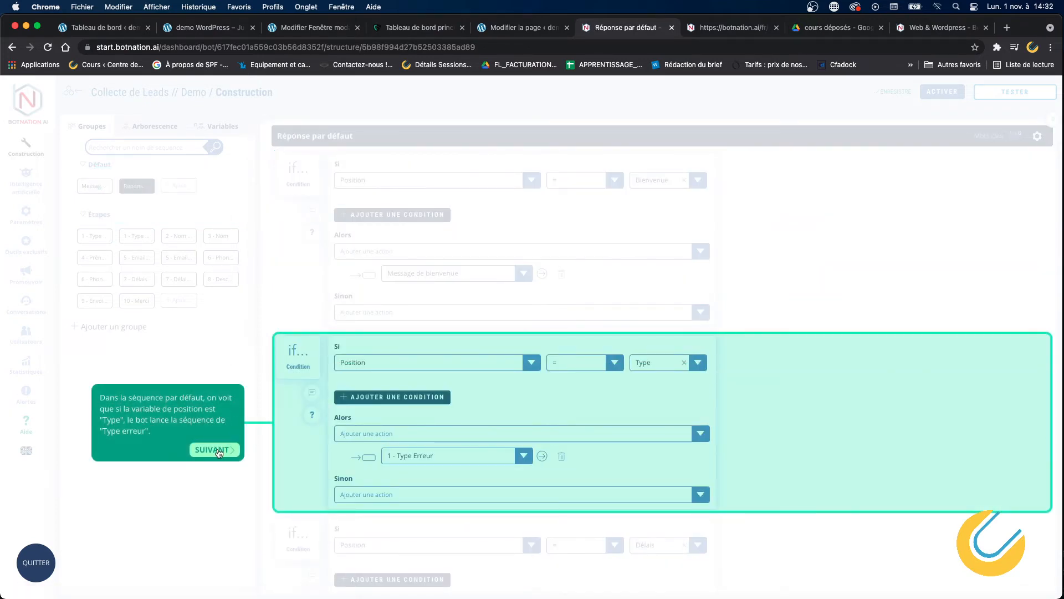
pyautogui.click(220, 449)
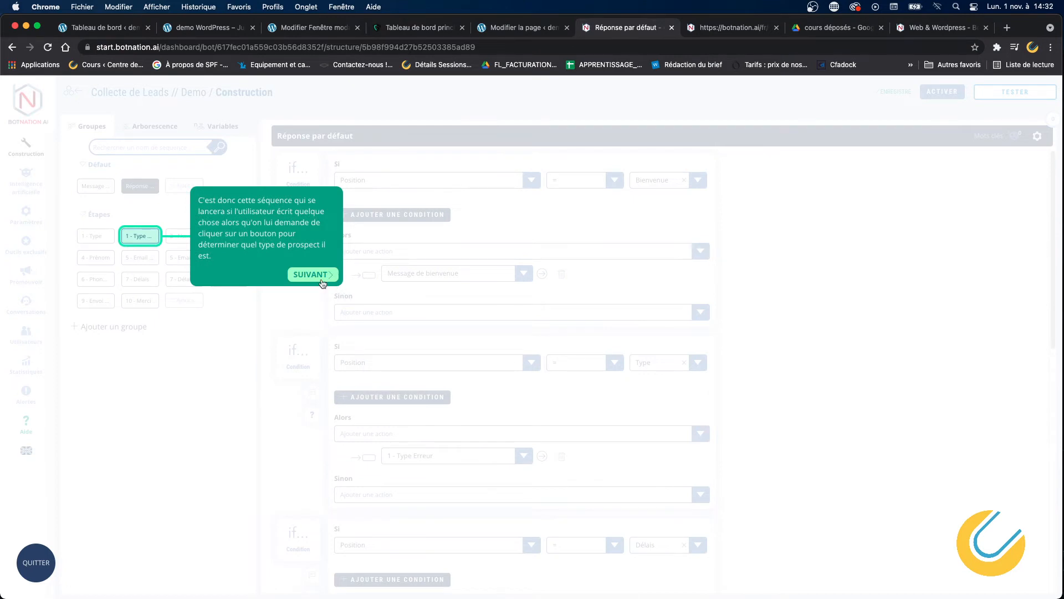
pyautogui.click(320, 278)
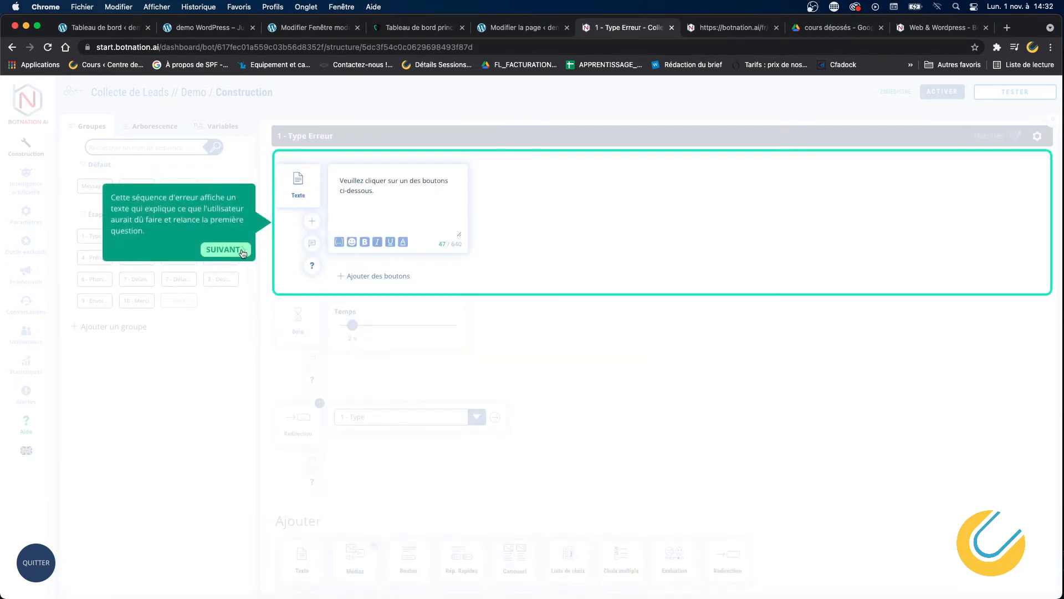
pyautogui.click(242, 249)
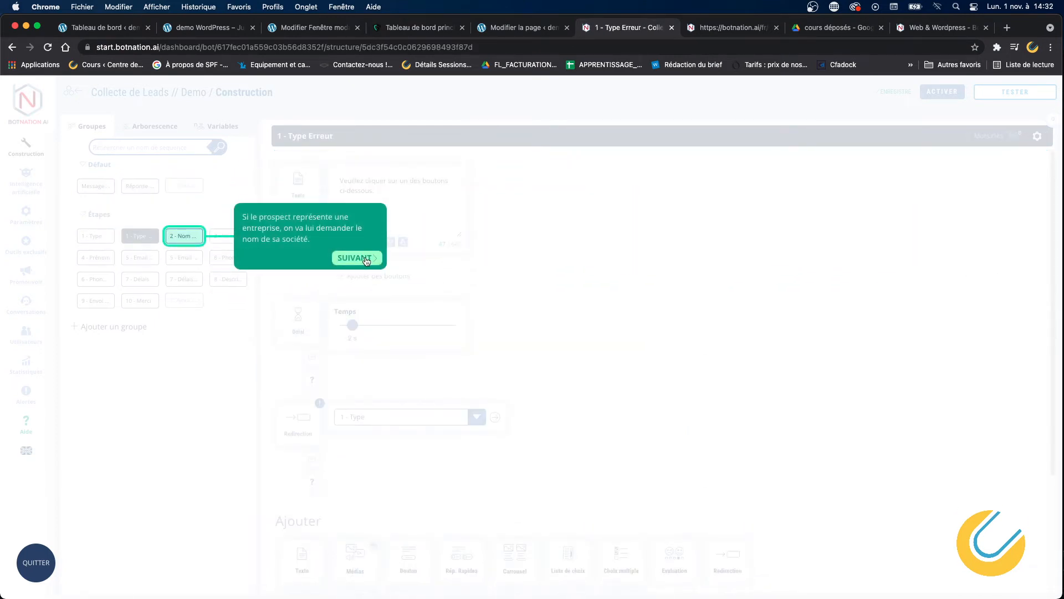
pyautogui.click(359, 257)
pyautogui.click(47, 563)
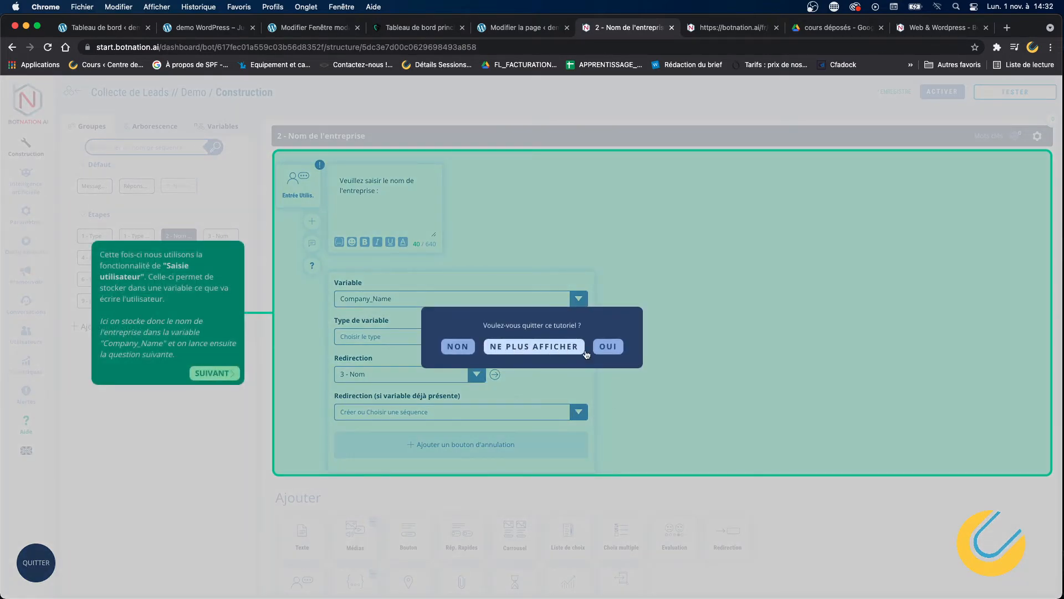
pyautogui.click(609, 348)
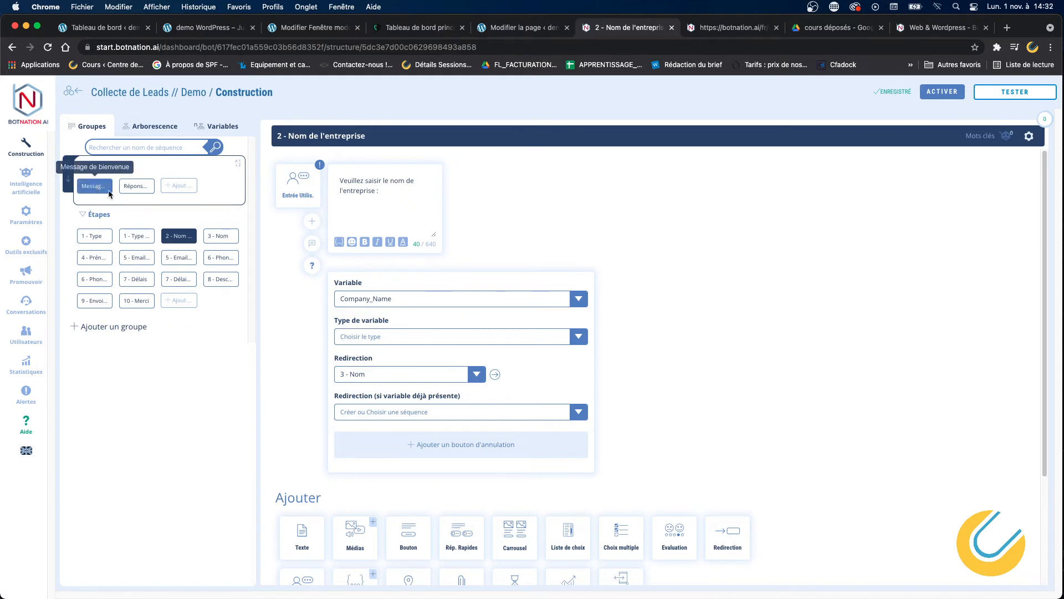
# Open the Message de bienvenue sequence, scroll through it, and bring up the TESTER options.
pyautogui.click(100, 187)
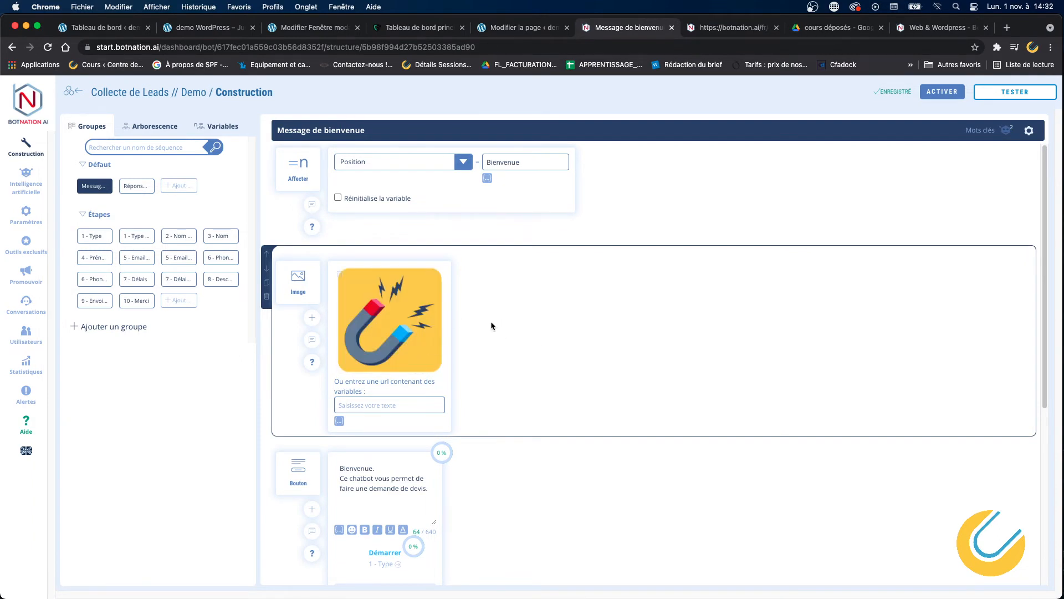
pyautogui.scroll(-4, 490, 321)
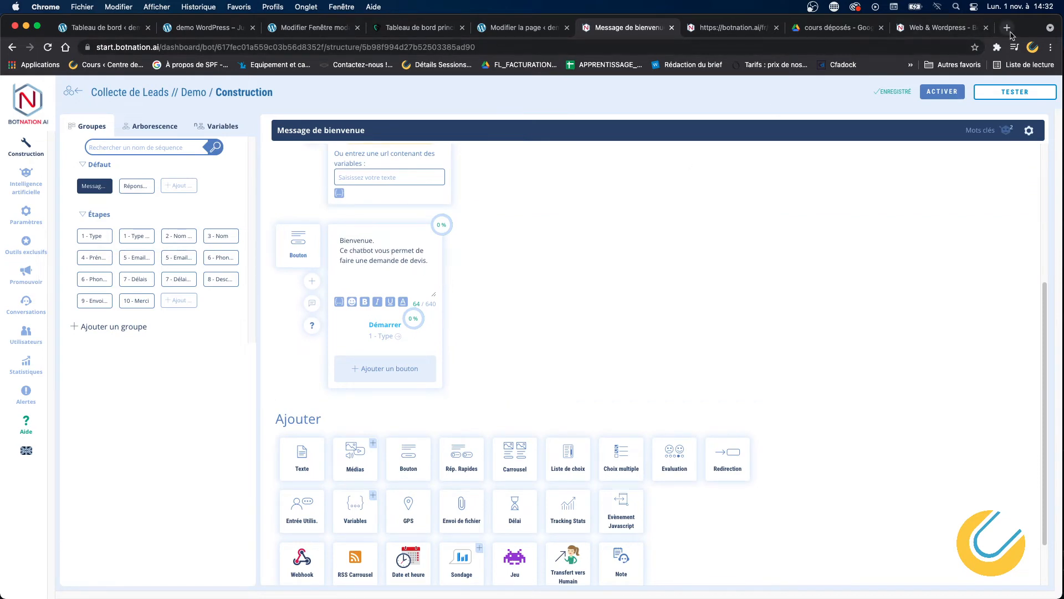
pyautogui.click(1011, 94)
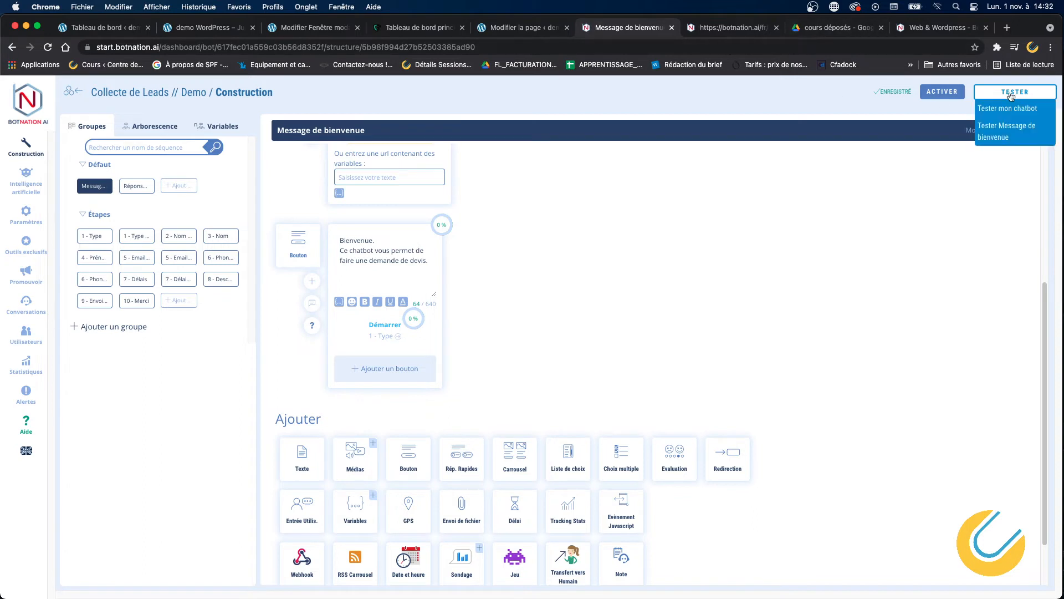
# Copy the builder URL and tile the live demo chat in its own window on the right half.
pyautogui.click(532, 48)
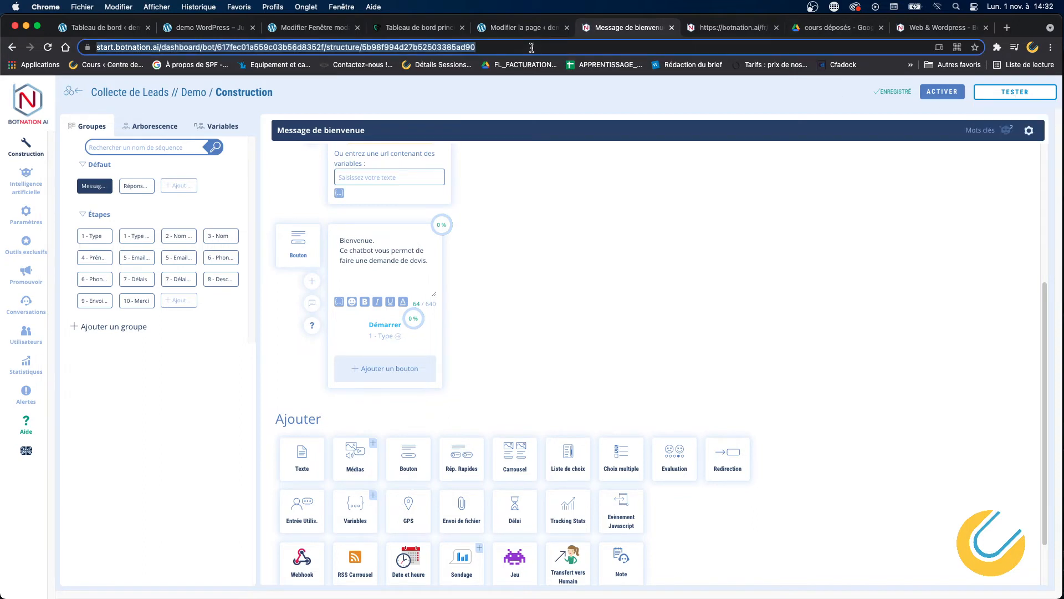
pyautogui.press('super+c')
pyautogui.click(700, 30)
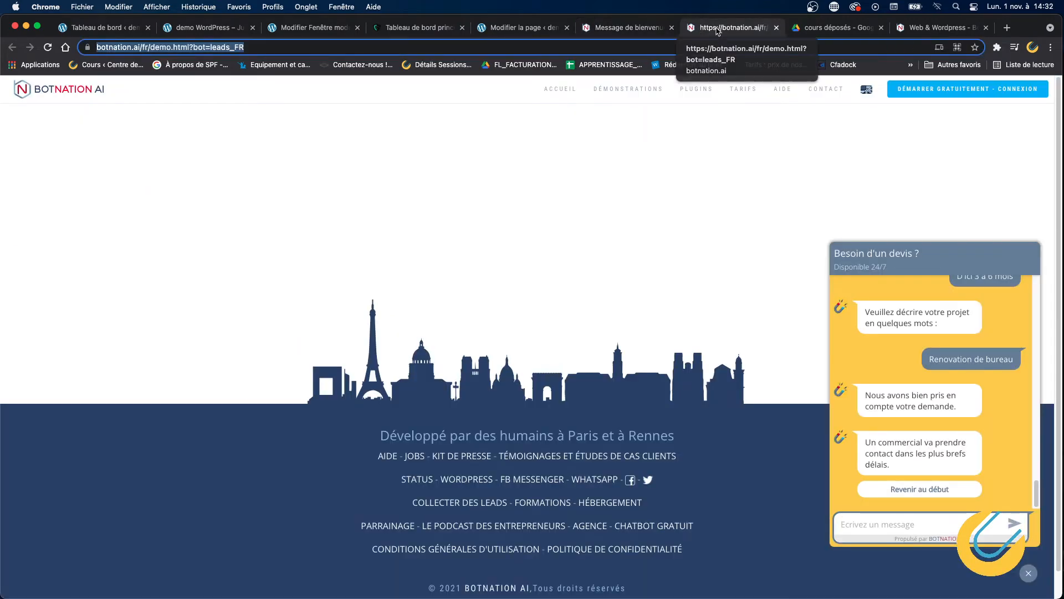
pyautogui.moveTo(717, 31); pyautogui.dragTo(715, 61)
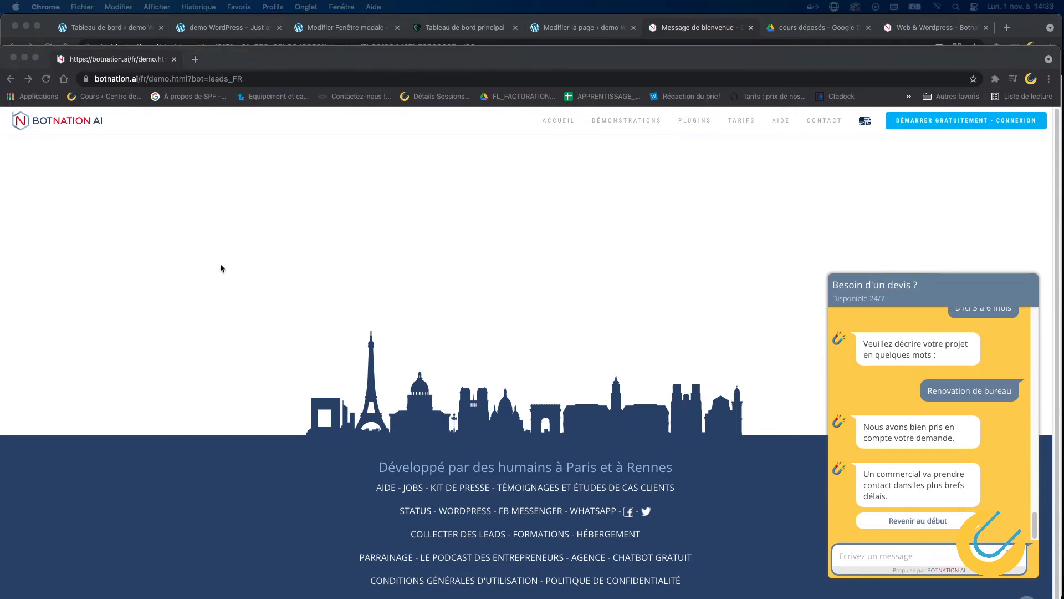
pyautogui.click(36, 59)
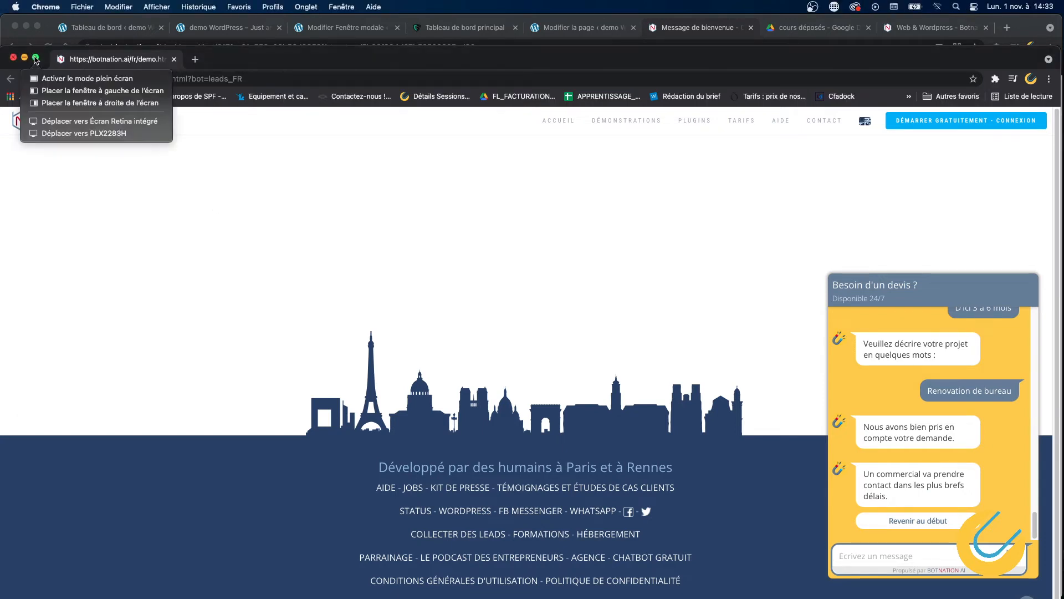
pyautogui.click(53, 103)
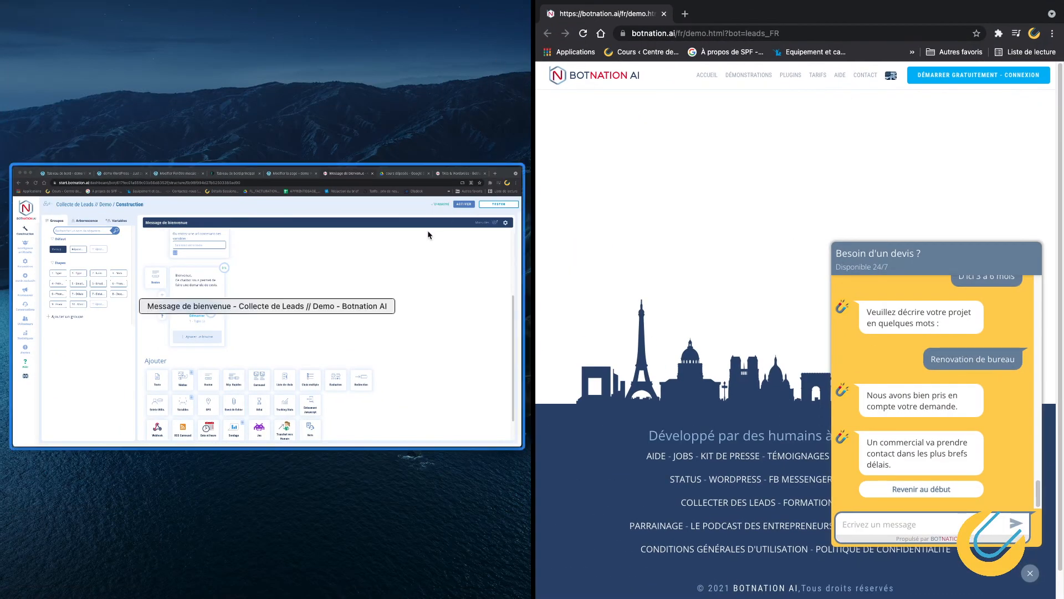
pyautogui.click(427, 231)
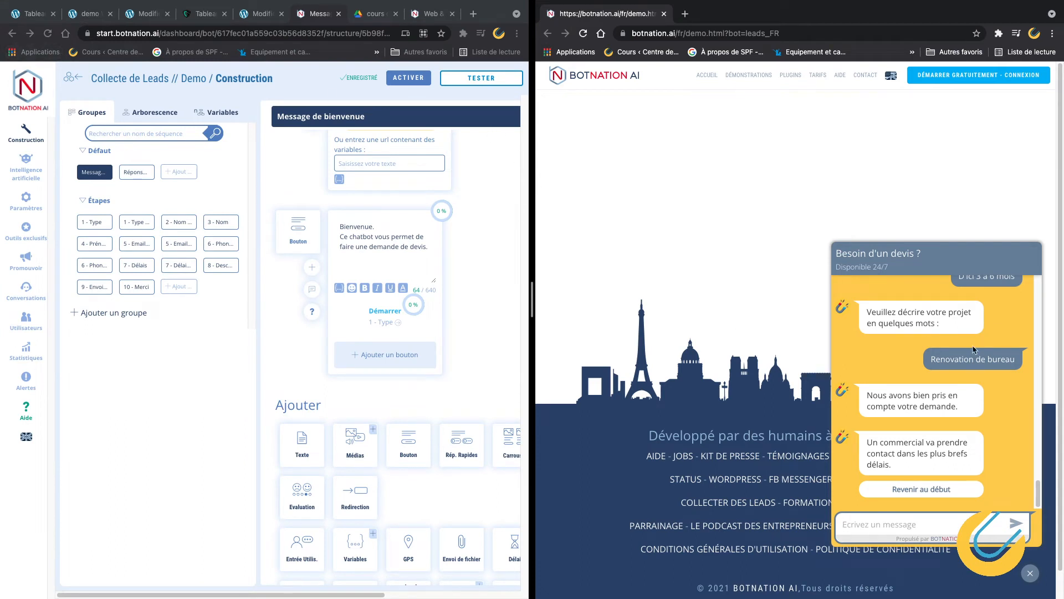
pyautogui.click(935, 490)
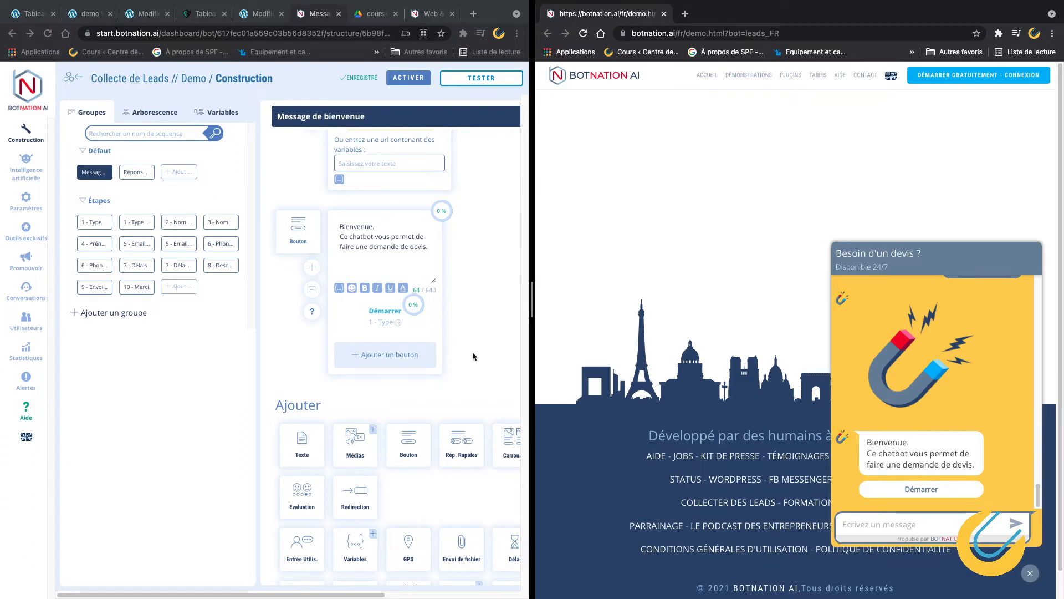
pyautogui.scroll(4, 423, 367)
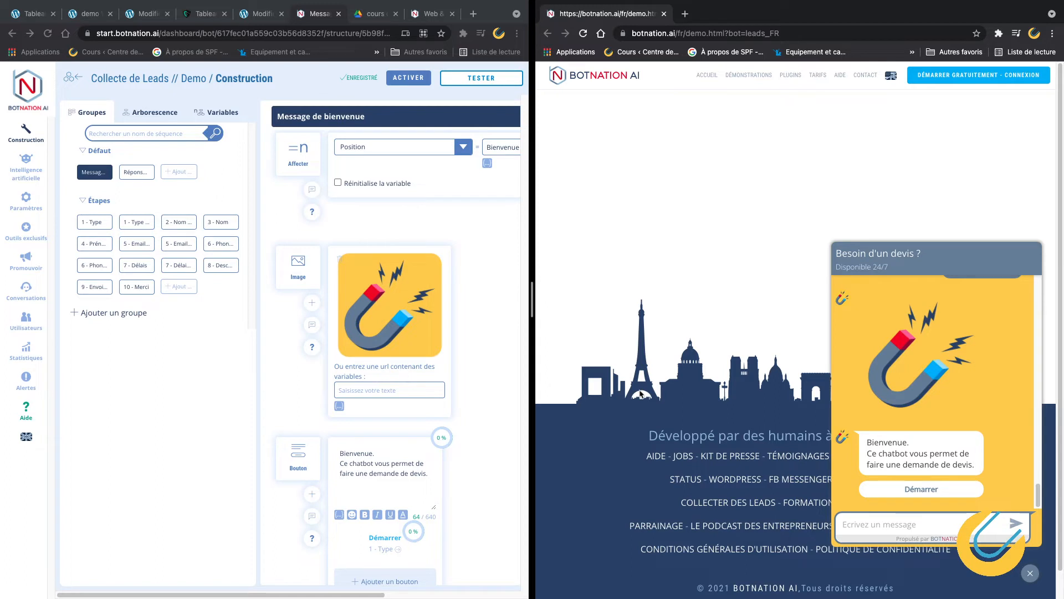
pyautogui.scroll(1, 450, 337)
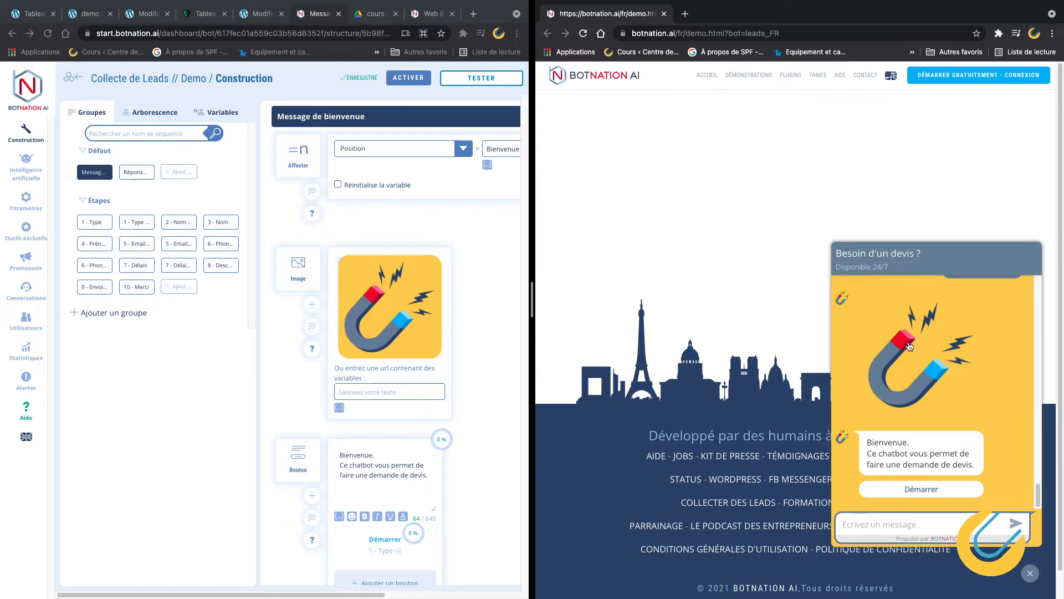
pyautogui.scroll(-3, 376, 480)
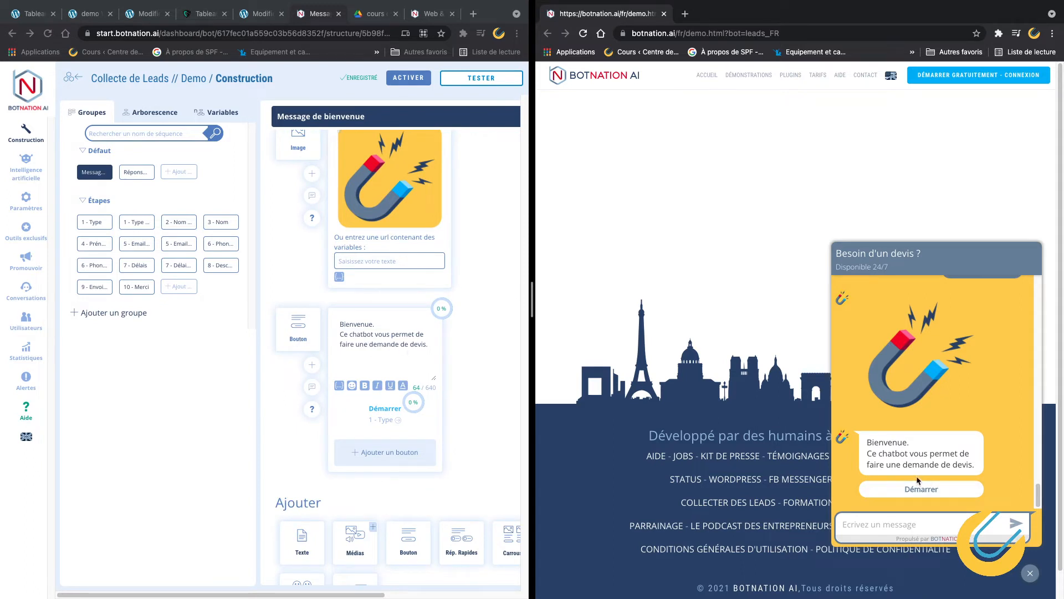
pyautogui.click(386, 409)
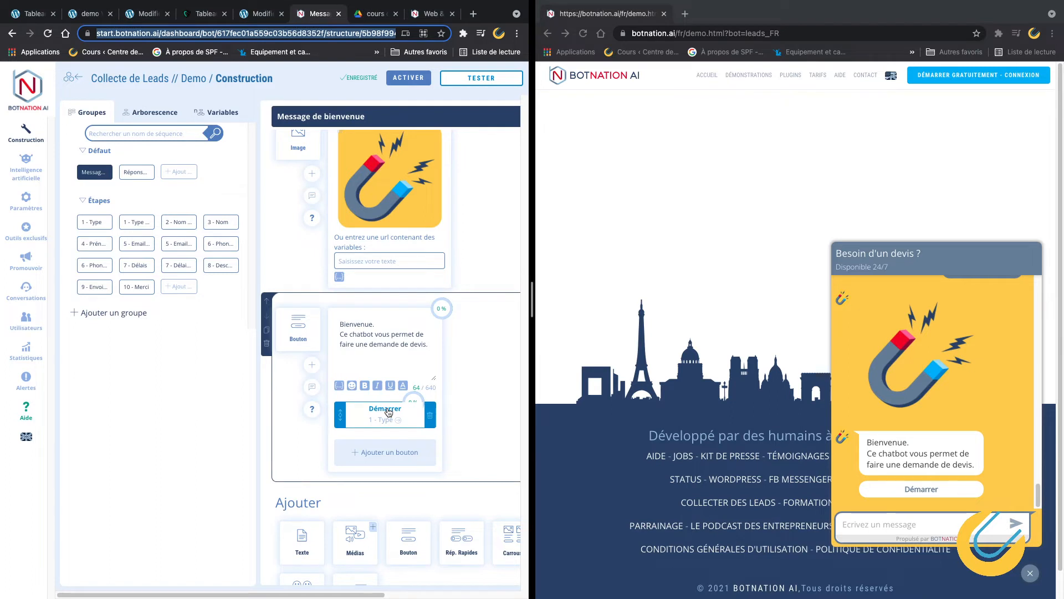
pyautogui.click(388, 410)
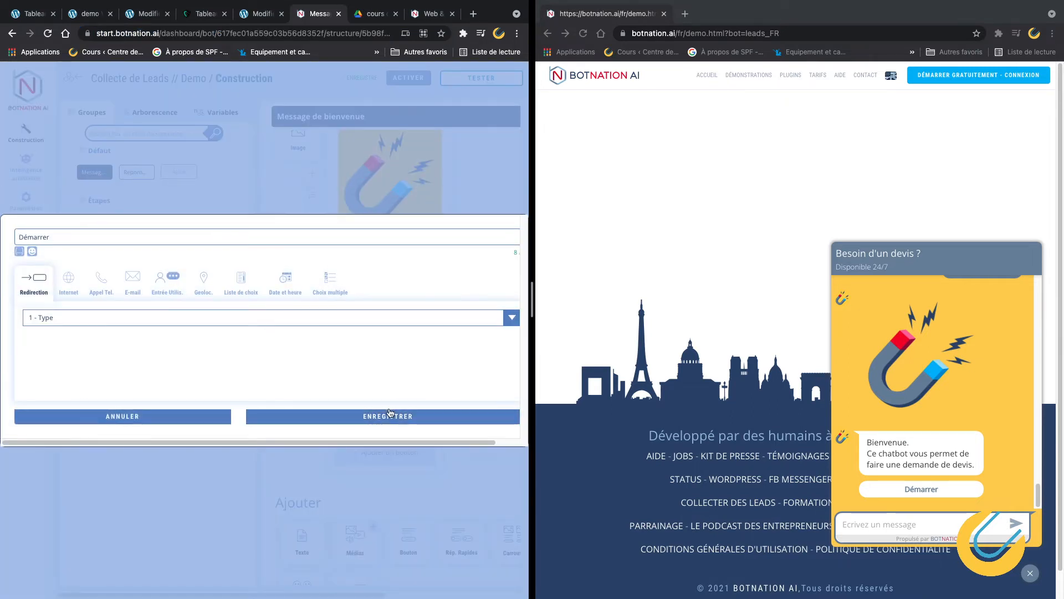
pyautogui.click(124, 416)
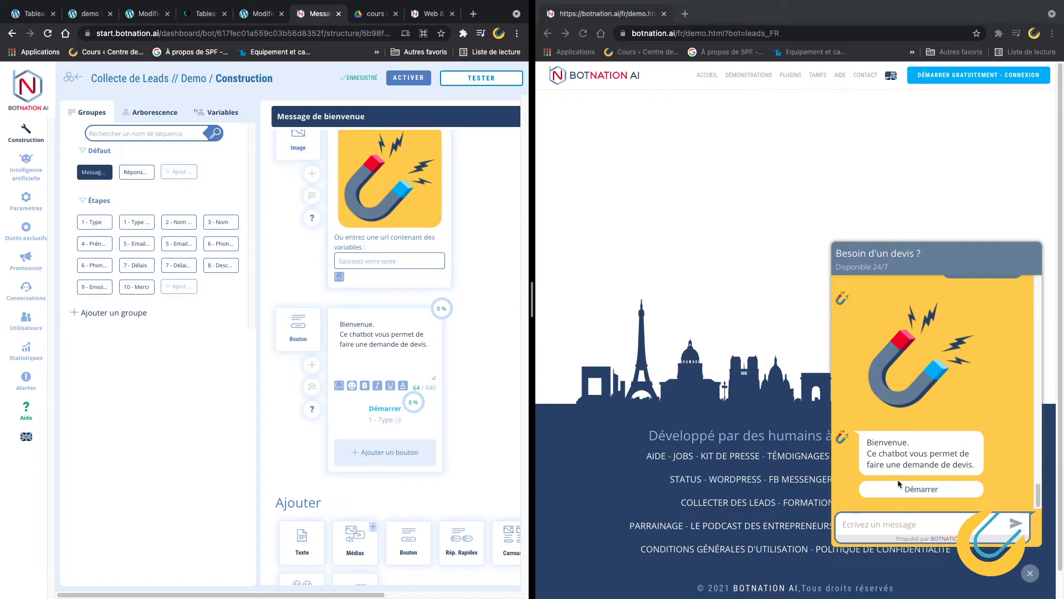
pyautogui.click(1019, 474)
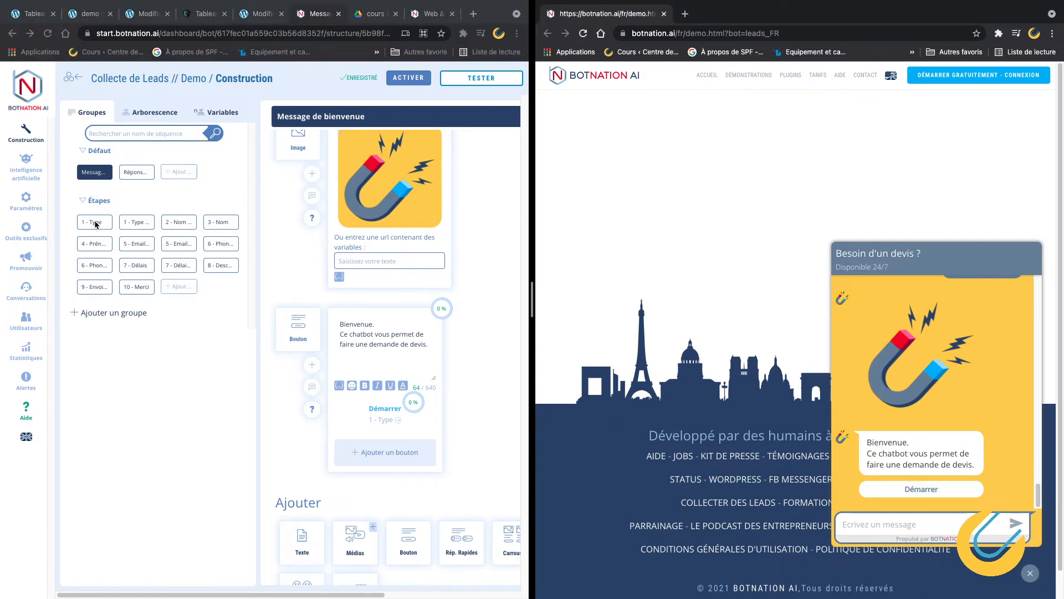
pyautogui.click(388, 410)
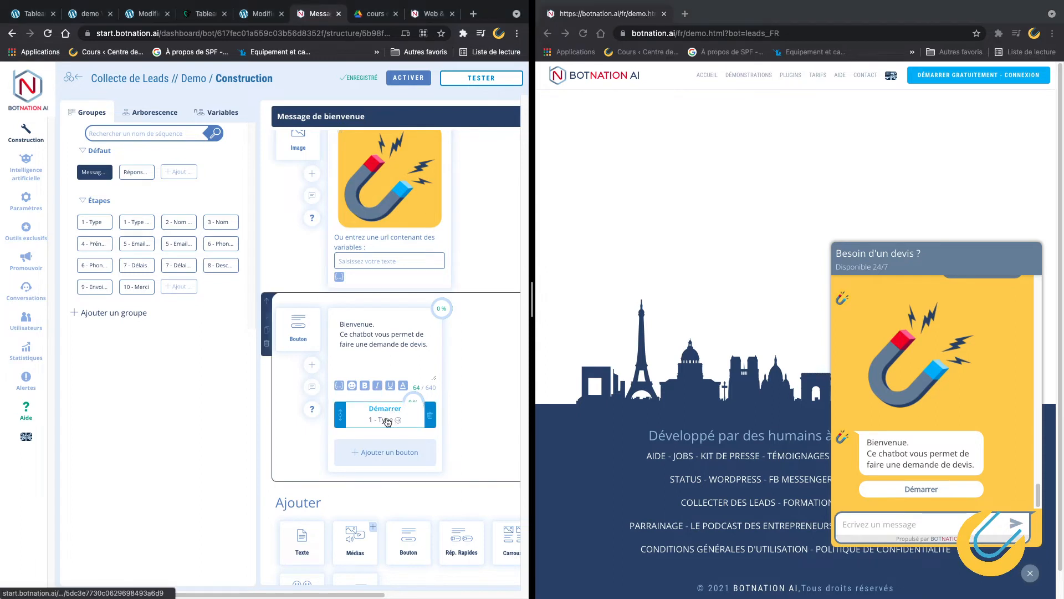
pyautogui.click(388, 411)
pyautogui.click(131, 316)
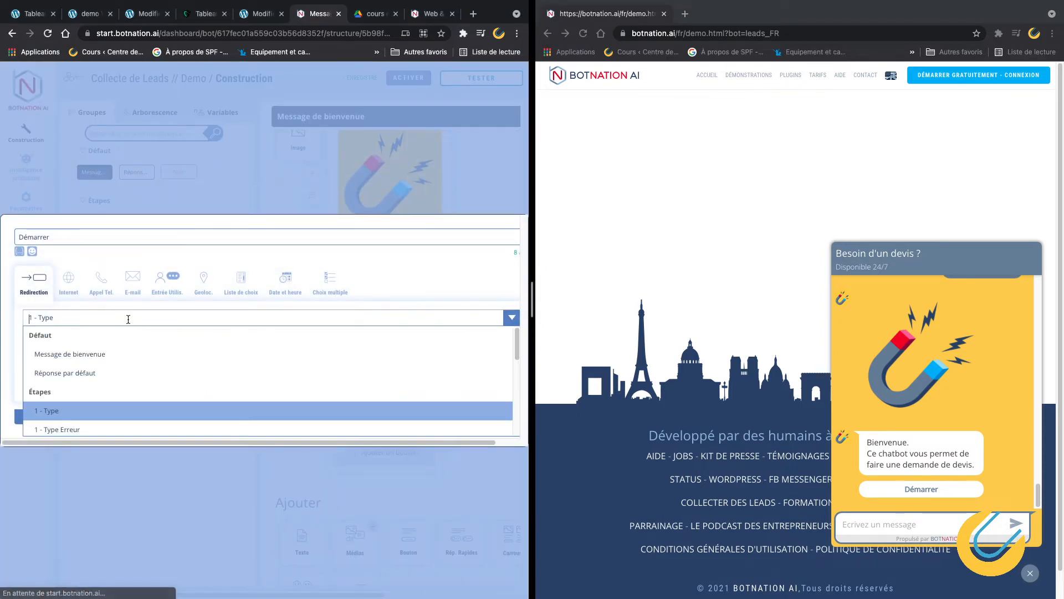
pyautogui.scroll(-3, 95, 410)
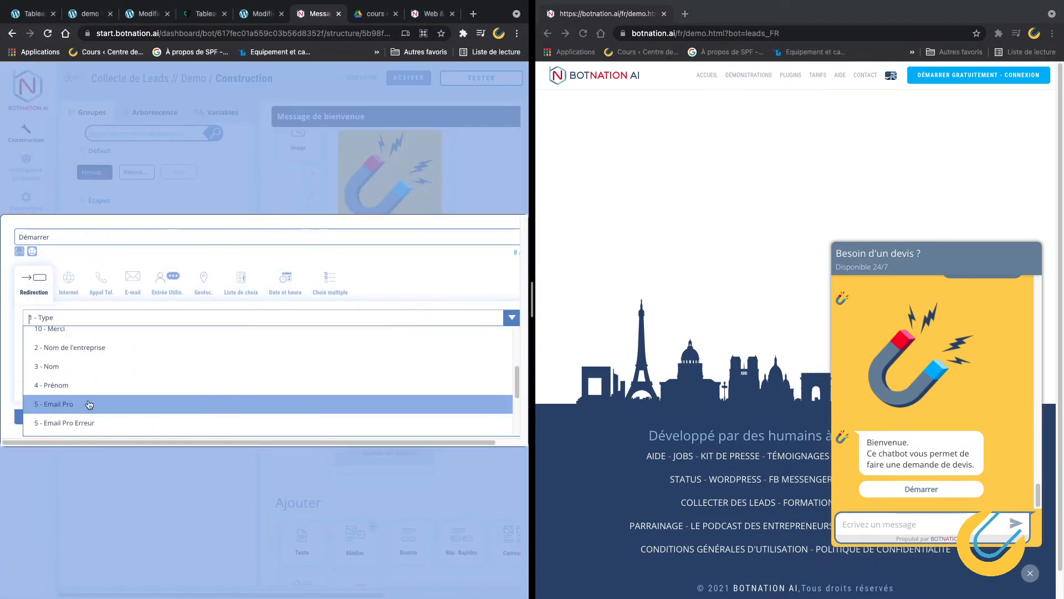
pyautogui.click(79, 367)
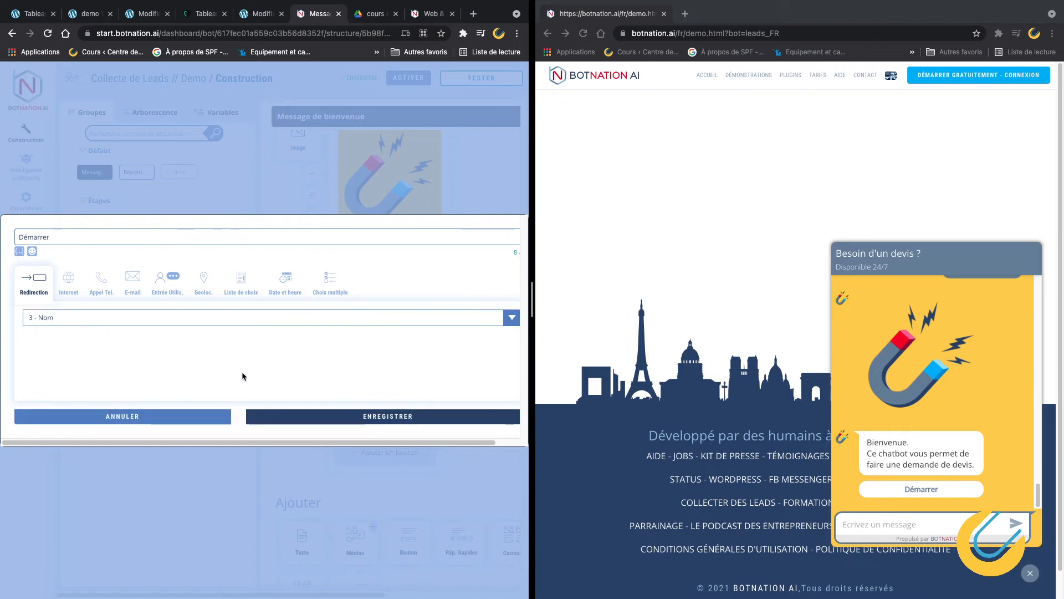
pyautogui.click(175, 420)
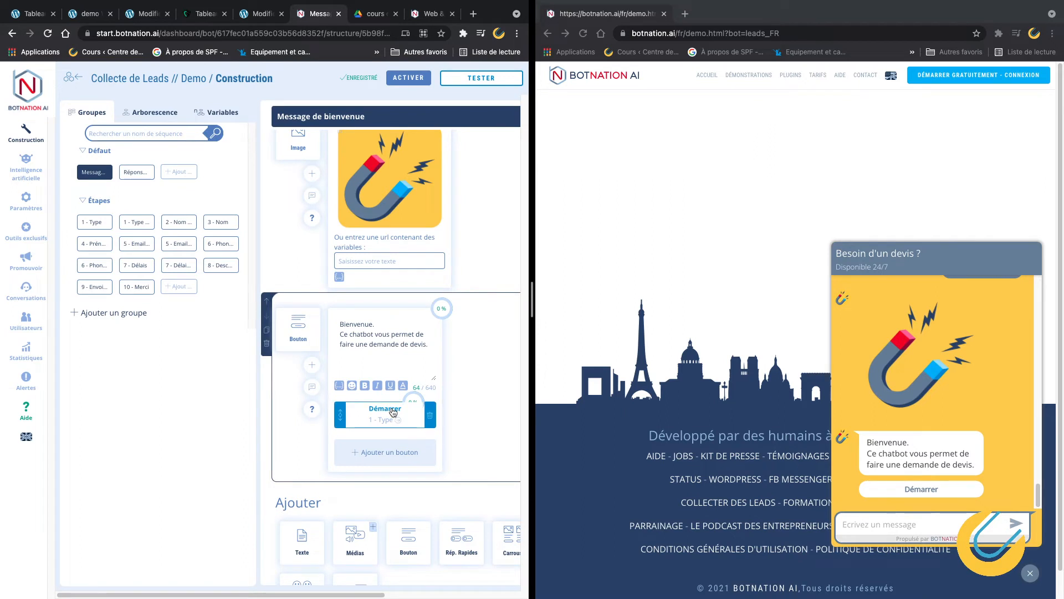
# Start the test chat and show the 1 - Type step's seven 'Vous êtes :' quick replies.
pyautogui.click(925, 490)
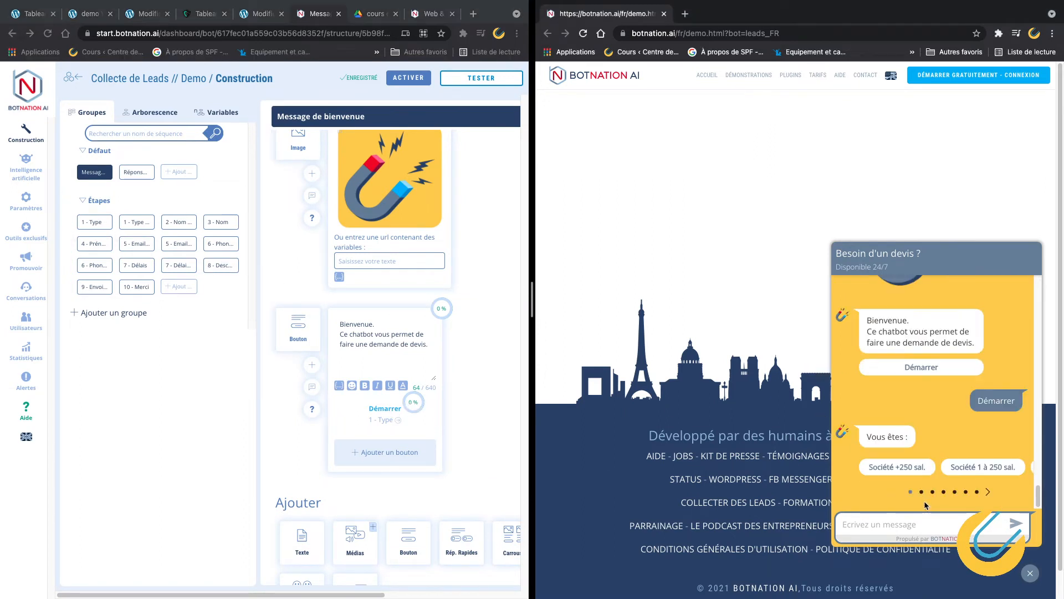
pyautogui.click(93, 223)
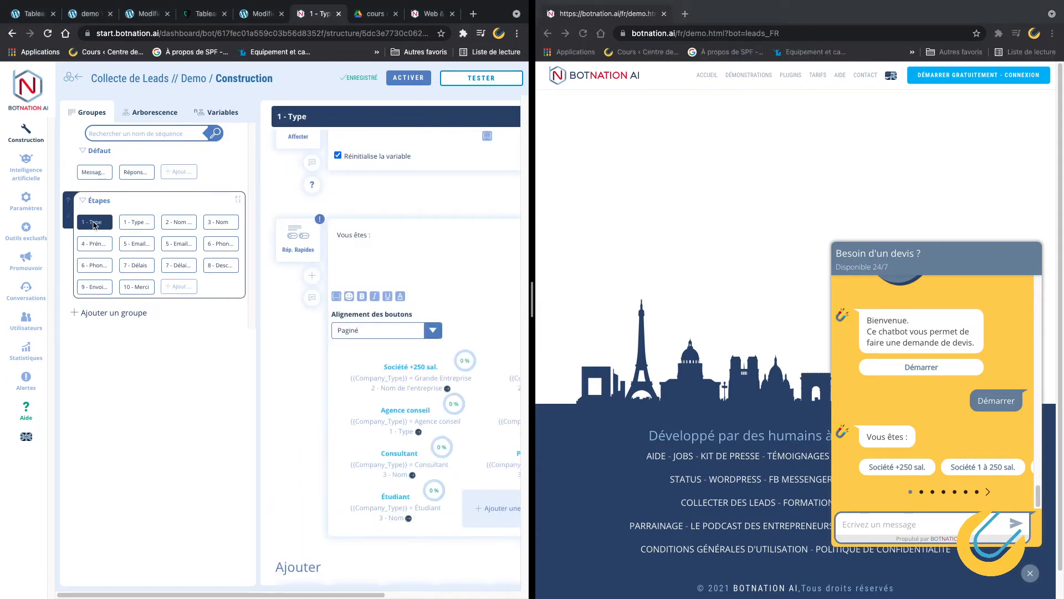
pyautogui.scroll(3, 428, 265)
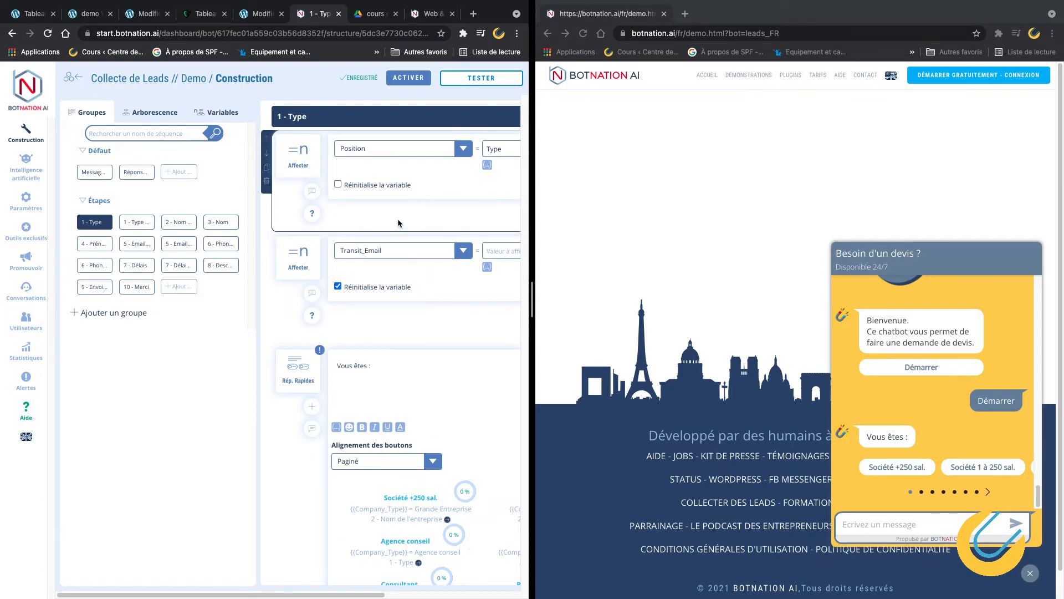
pyautogui.scroll(-5, 404, 252)
pyautogui.scroll(1, 404, 253)
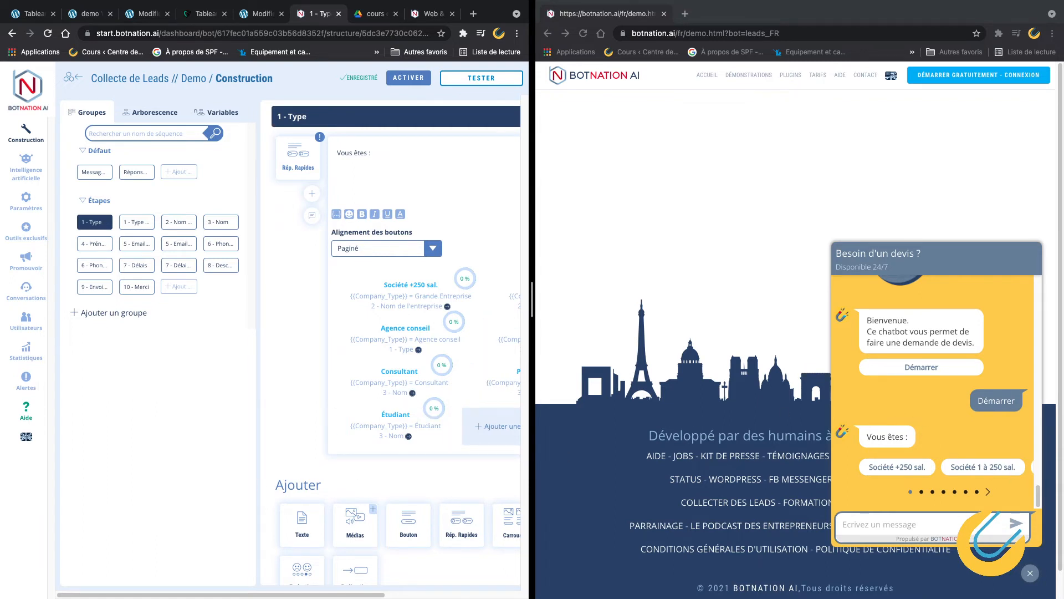
pyautogui.hscroll(5, 214, 280)
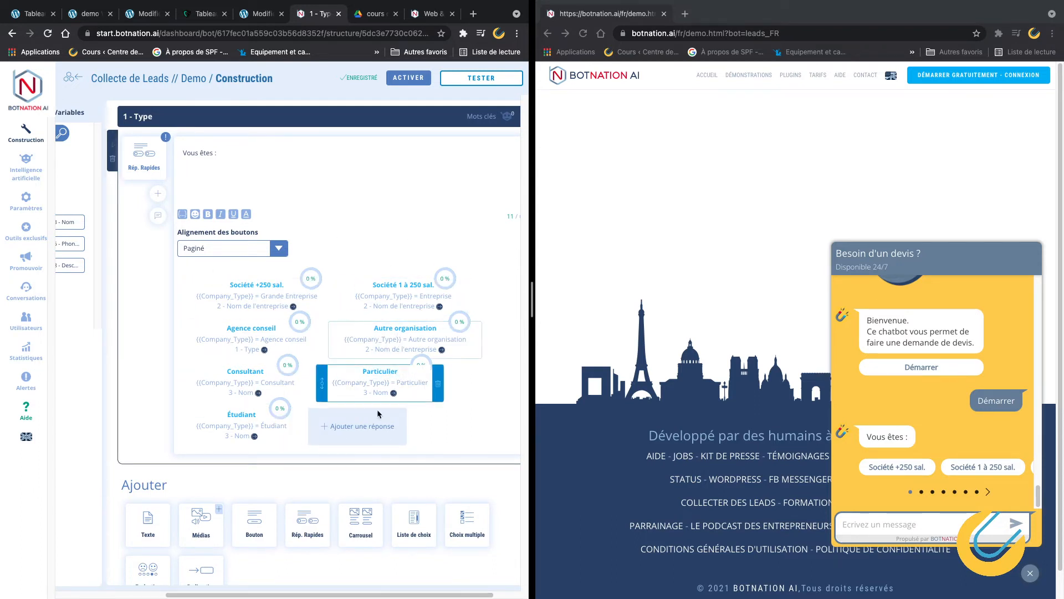
pyautogui.click(987, 492)
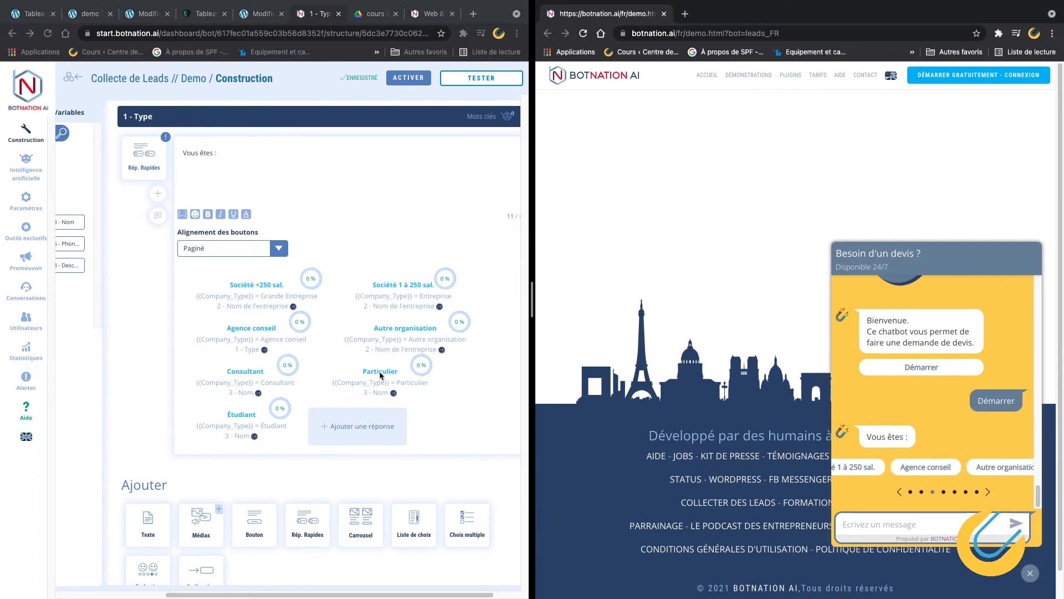
pyautogui.click(260, 285)
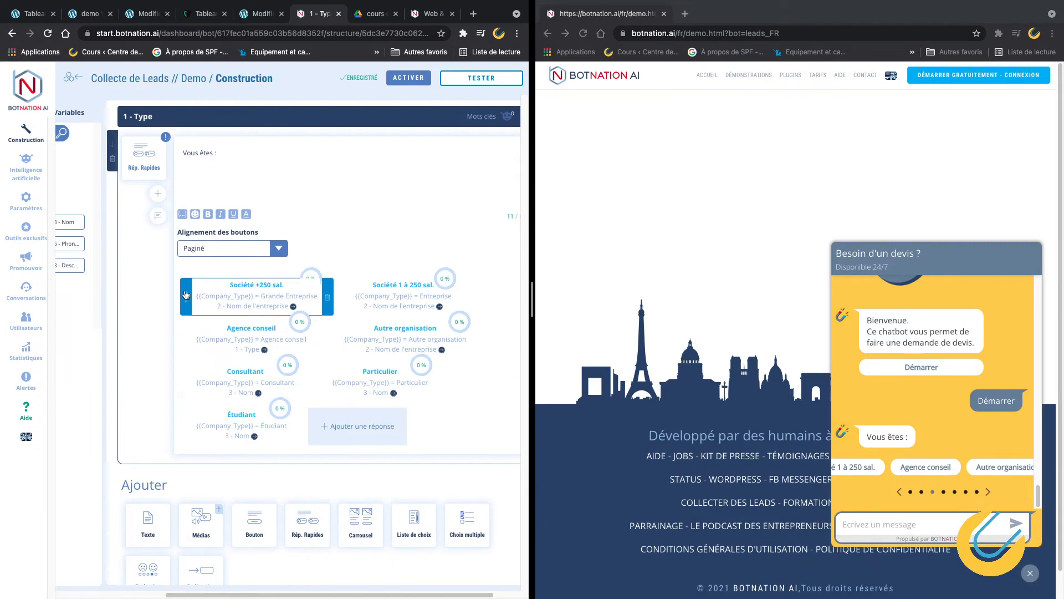
pyautogui.moveTo(187, 294); pyautogui.dragTo(187, 369)
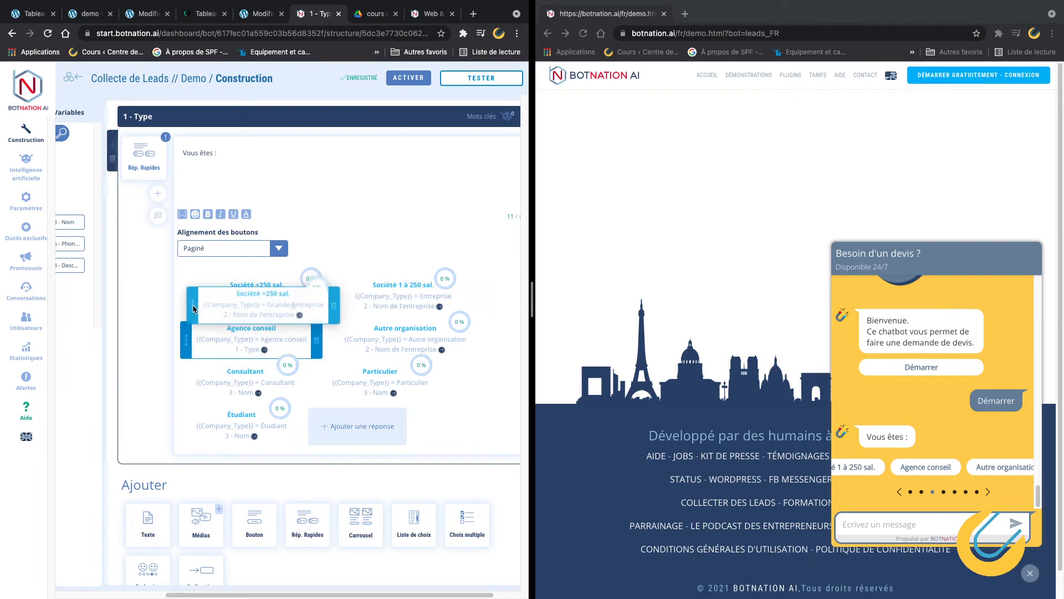
pyautogui.click(362, 427)
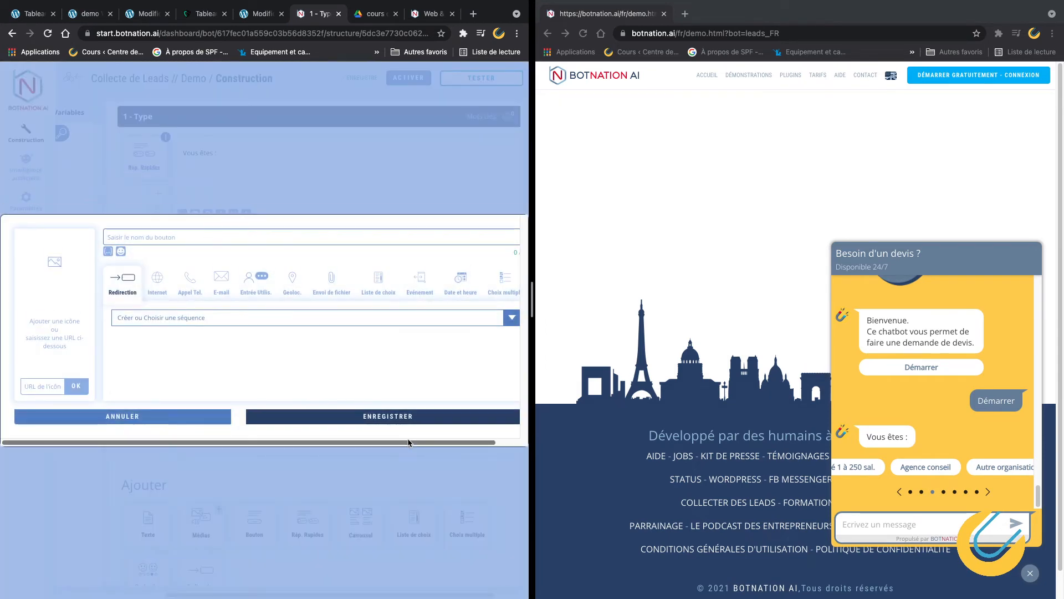
pyautogui.click(138, 416)
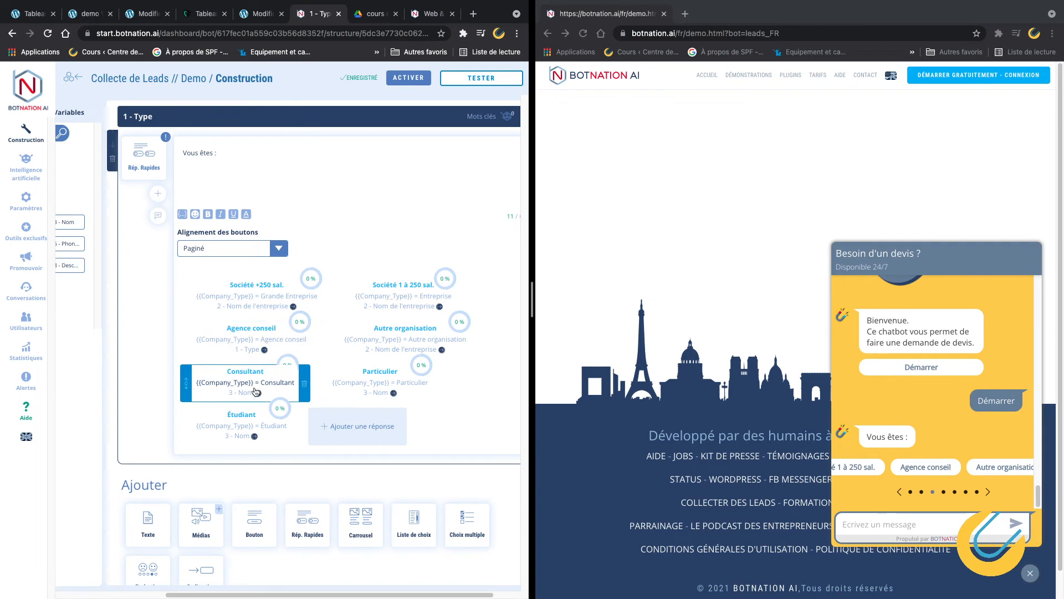
pyautogui.click(246, 383)
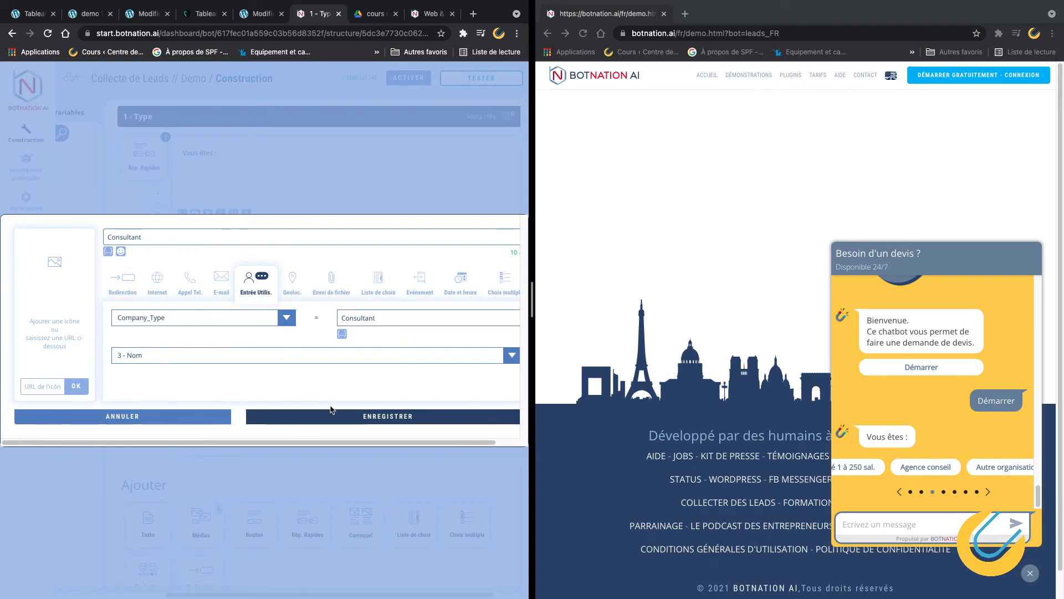
pyautogui.moveTo(229, 443); pyautogui.dragTo(339, 445)
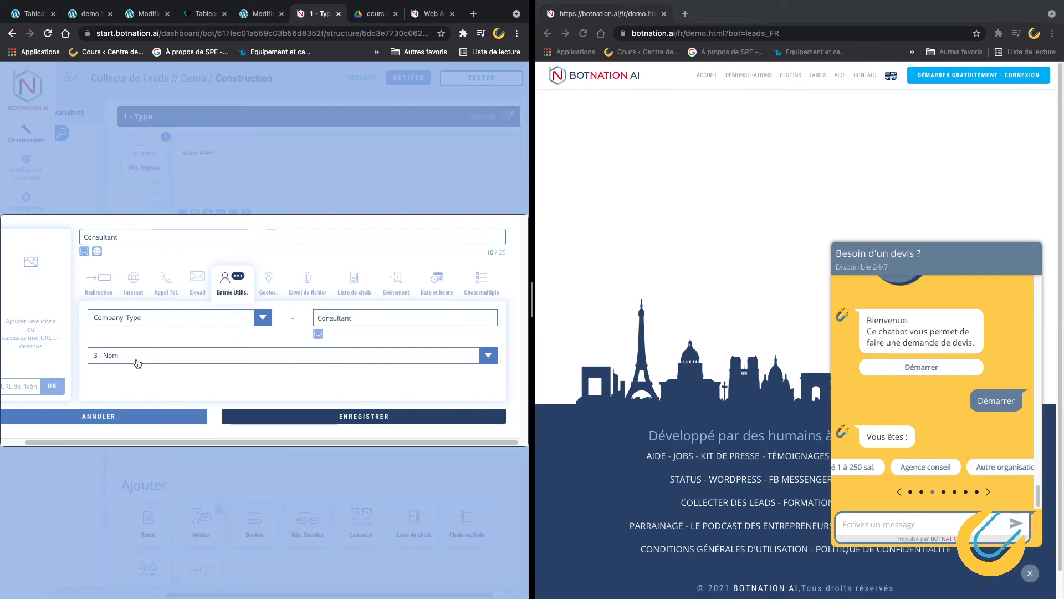
pyautogui.click(145, 420)
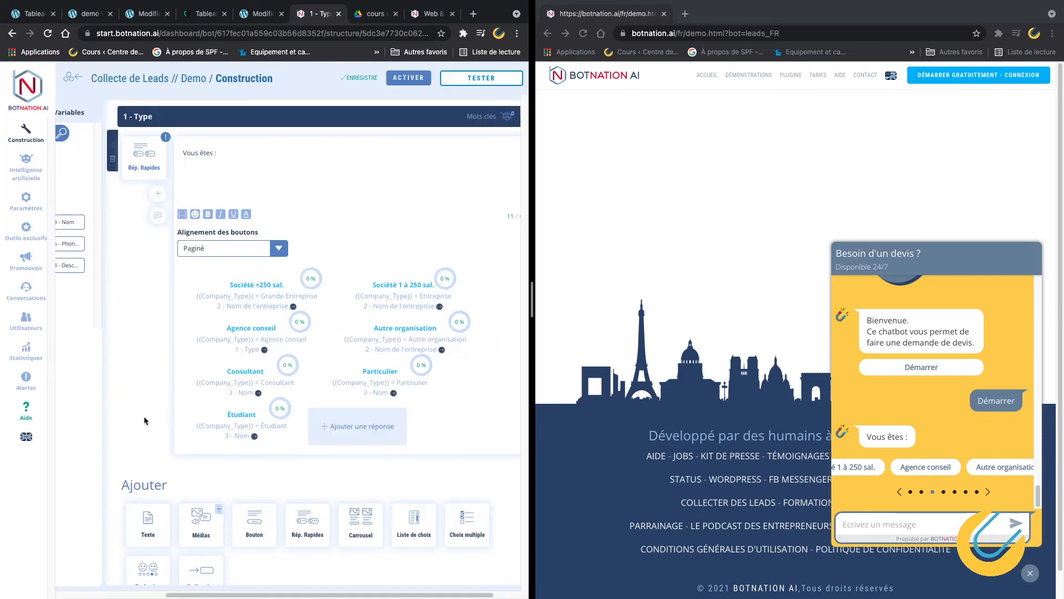
# Inspect the Société +250 sal. answer, valued Grande Entreprise, and close it unchanged.
pyautogui.click(259, 289)
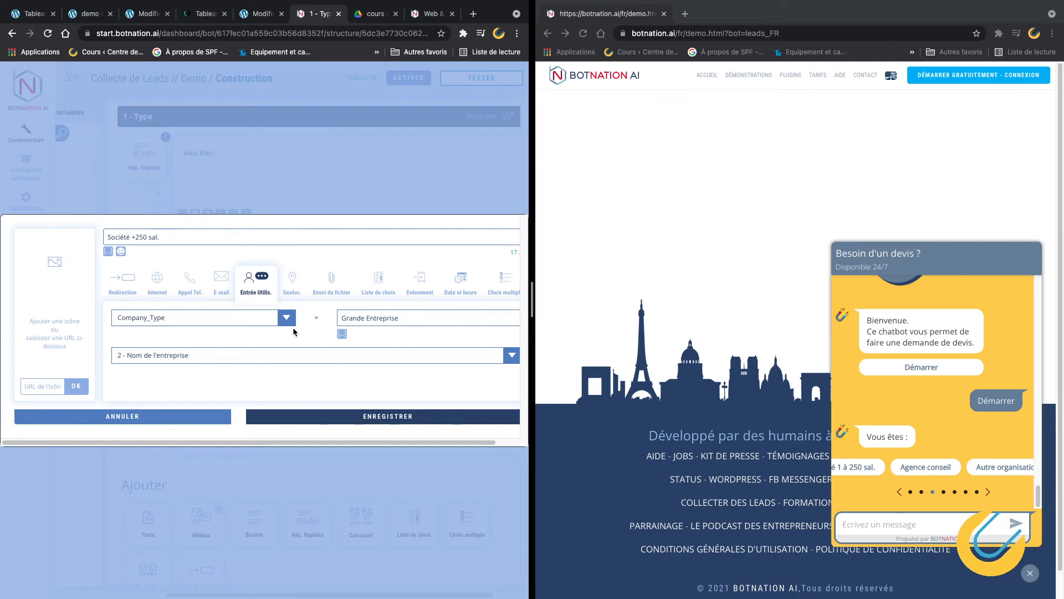
pyautogui.click(445, 321)
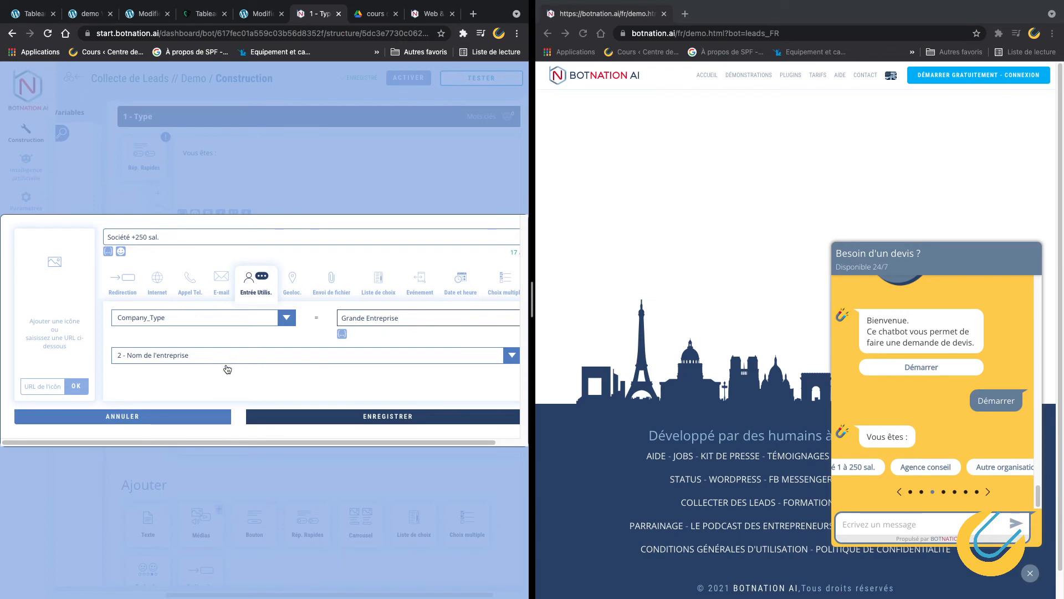
pyautogui.click(157, 420)
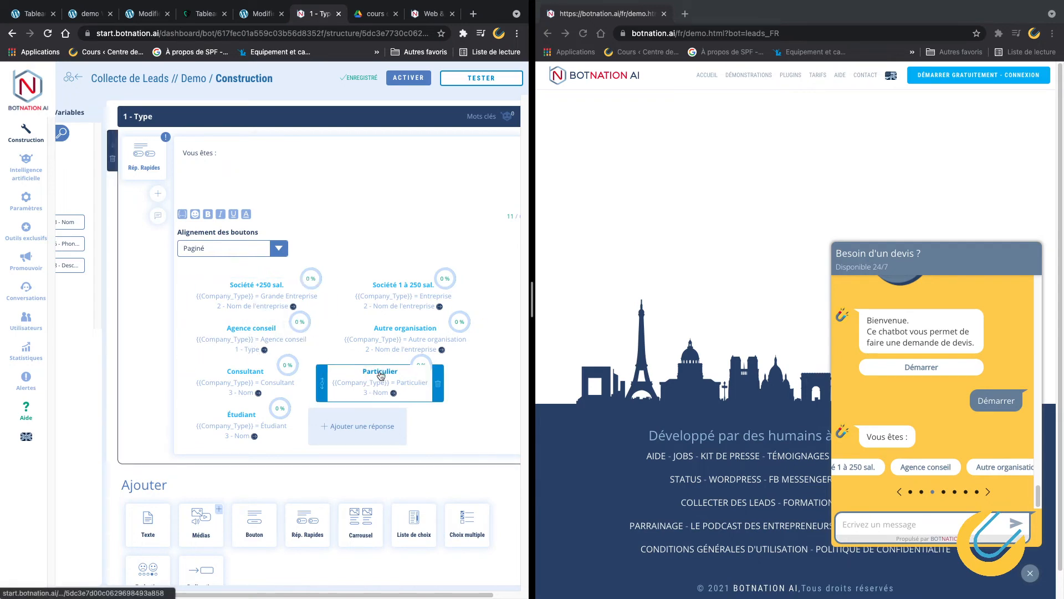
pyautogui.click(267, 291)
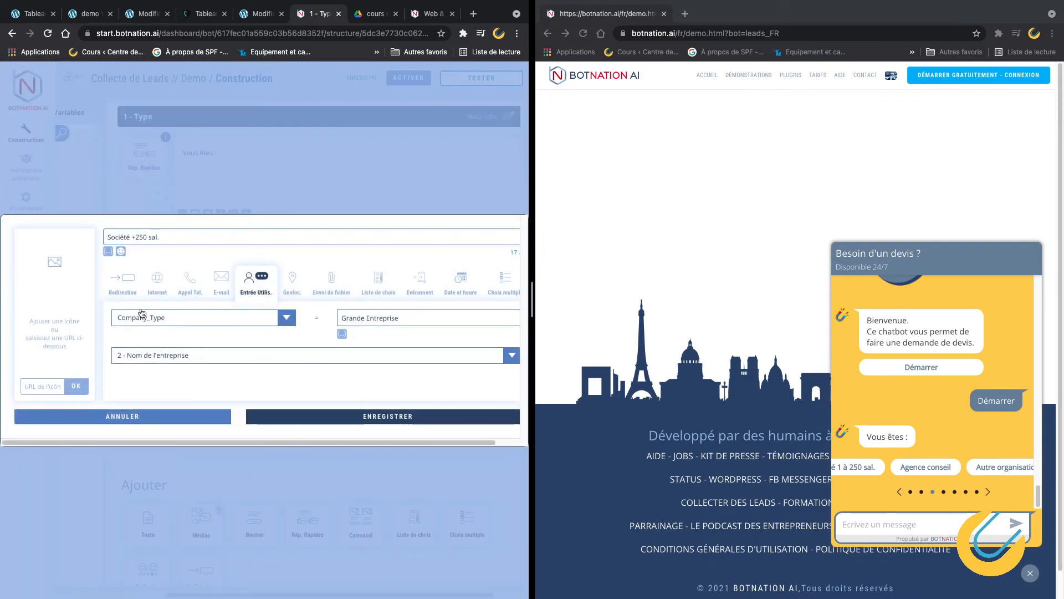
pyautogui.moveTo(340, 318); pyautogui.dragTo(409, 317)
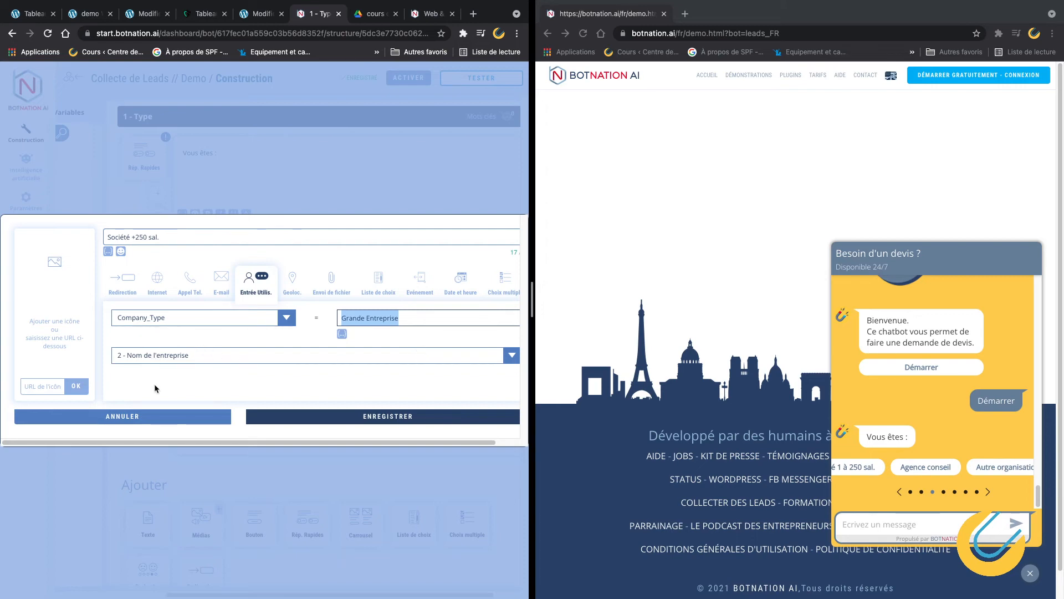
pyautogui.click(156, 420)
# Check that the Particulier answer leads to the 3 - Nom step, closing without saving.
pyautogui.click(391, 379)
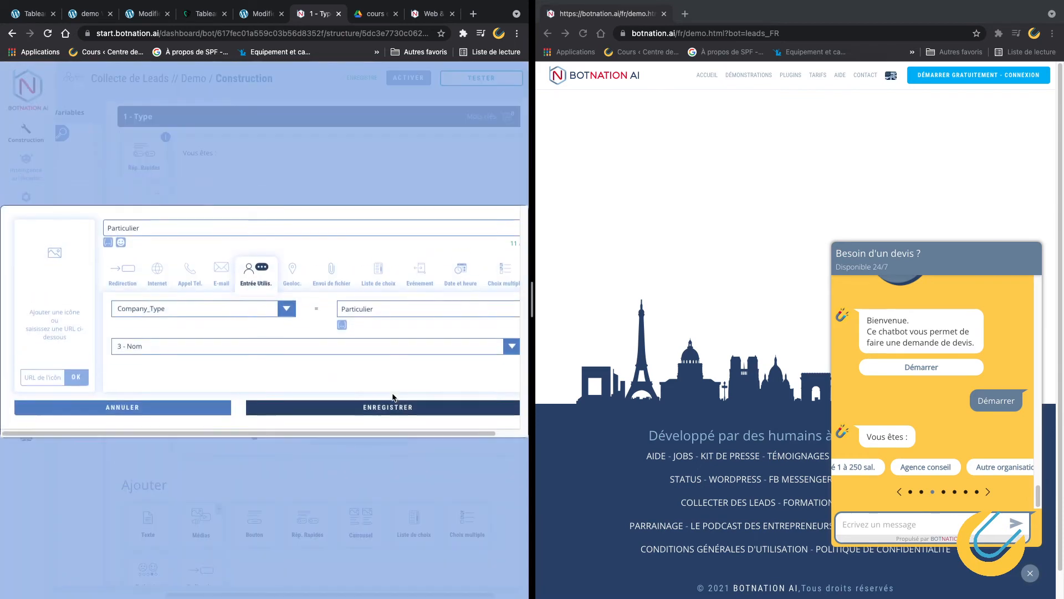
pyautogui.click(169, 360)
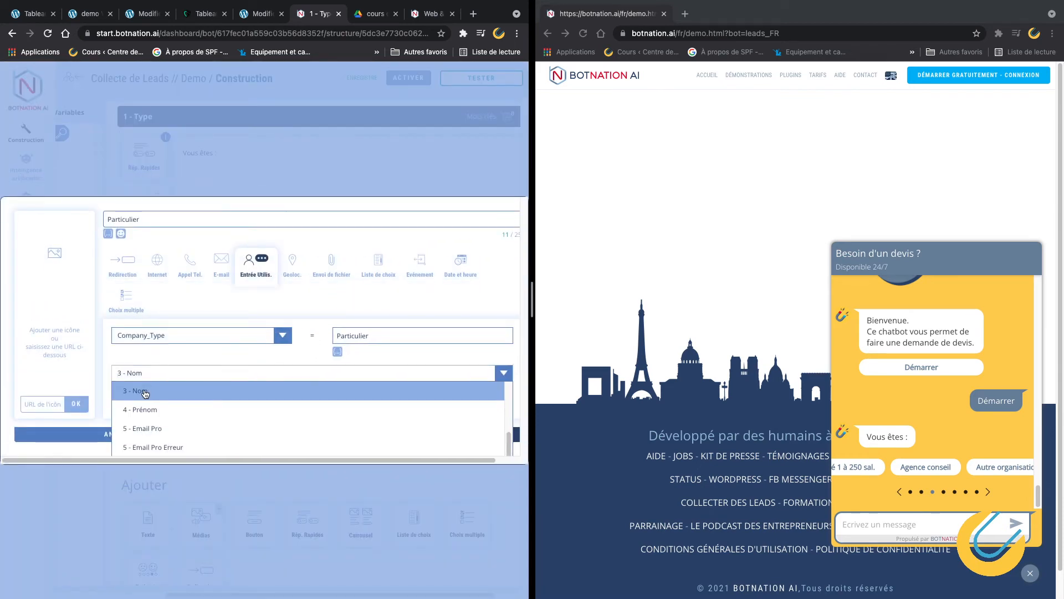
pyautogui.scroll(1, 157, 398)
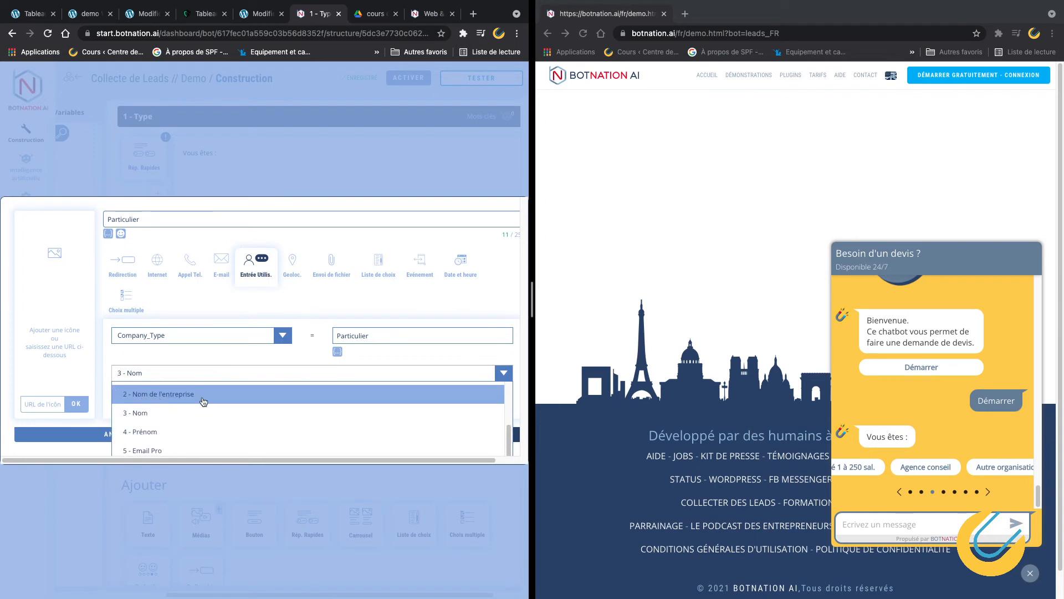
pyautogui.click(78, 452)
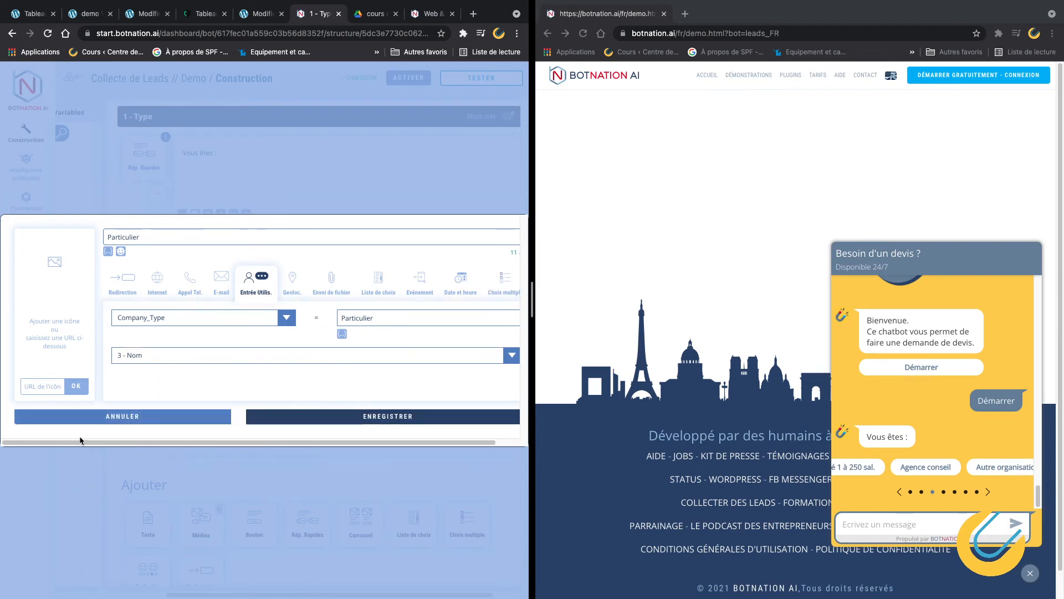
pyautogui.click(105, 419)
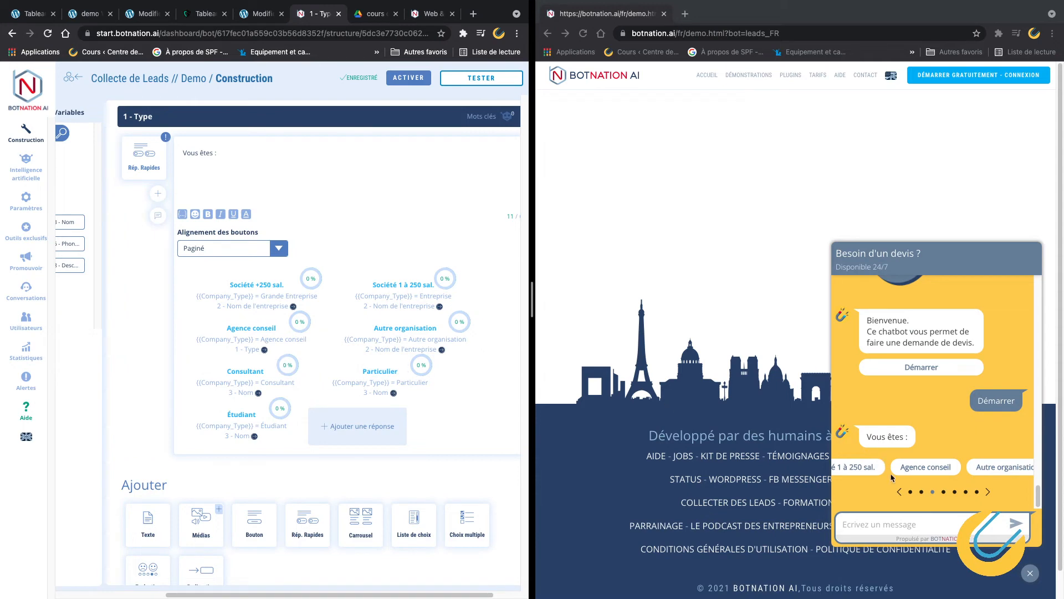
# Answer the test chat with Agence conseil and review that answer's settings.
pyautogui.click(930, 475)
pyautogui.click(937, 471)
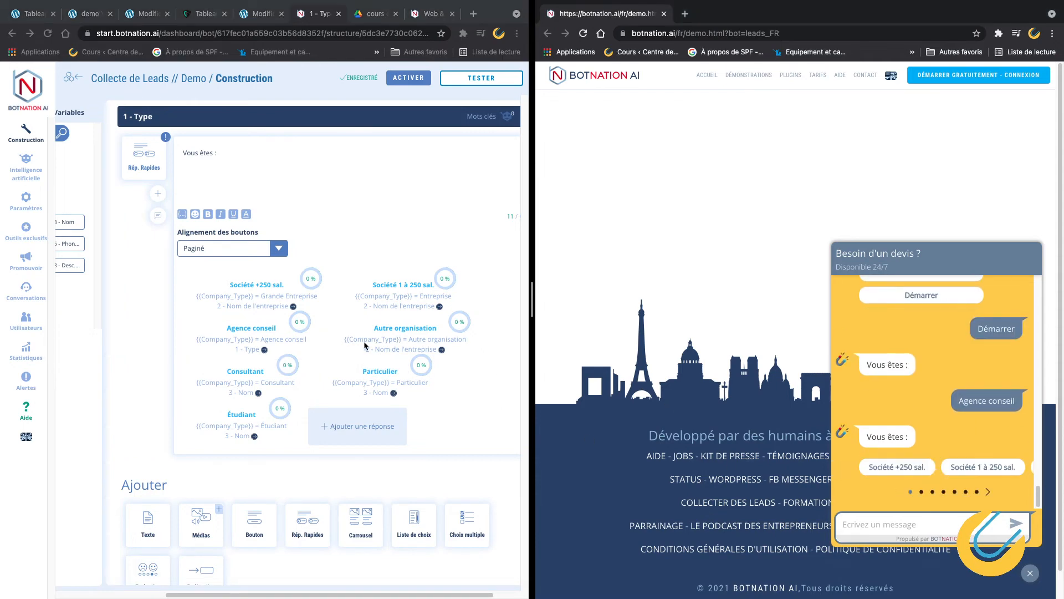
pyautogui.click(248, 332)
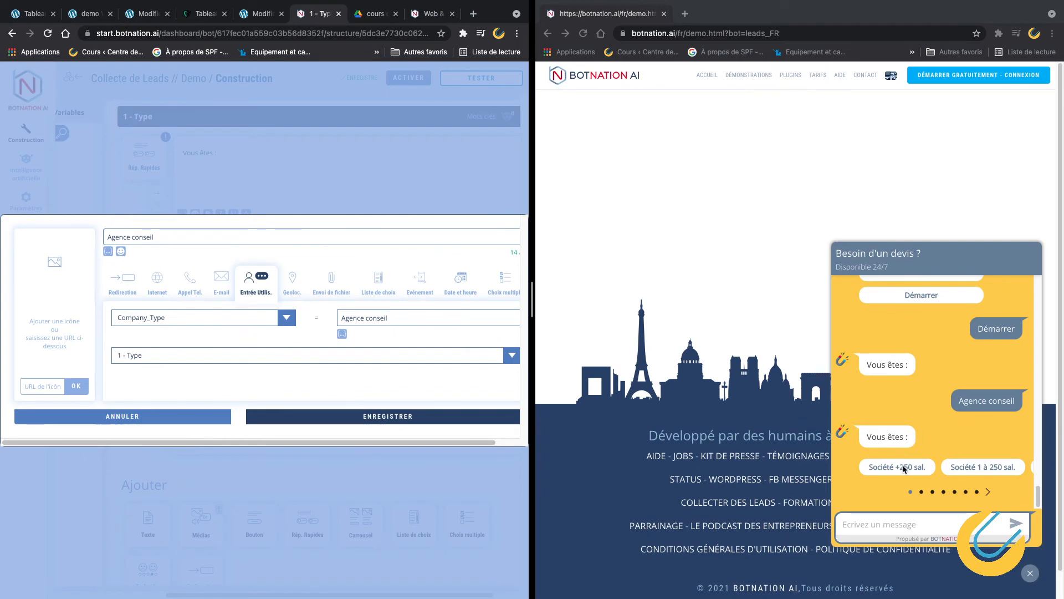
pyautogui.scroll(1, 903, 469)
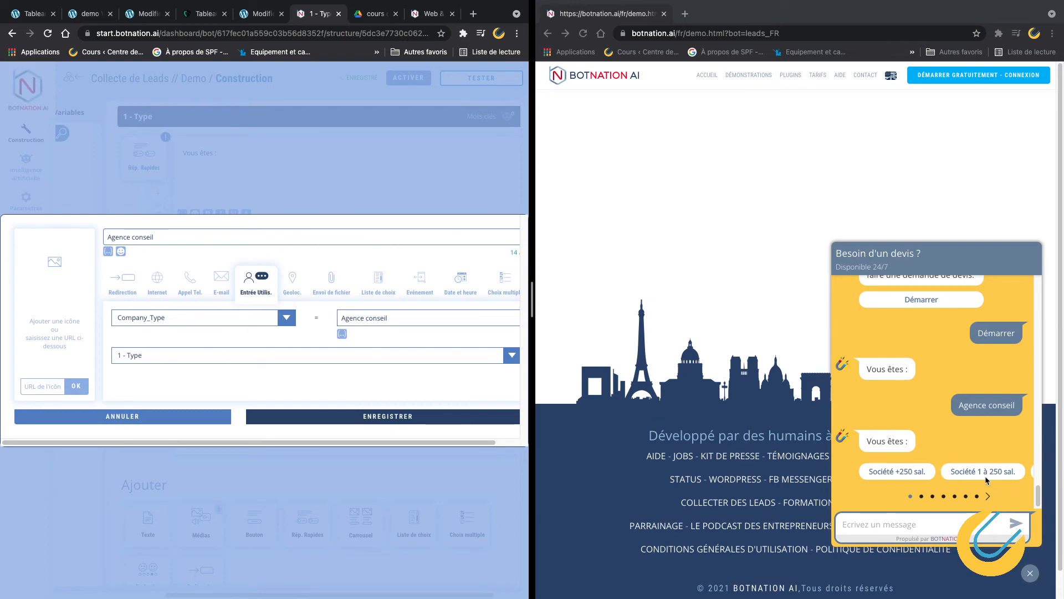
pyautogui.click(988, 496)
pyautogui.click(989, 496)
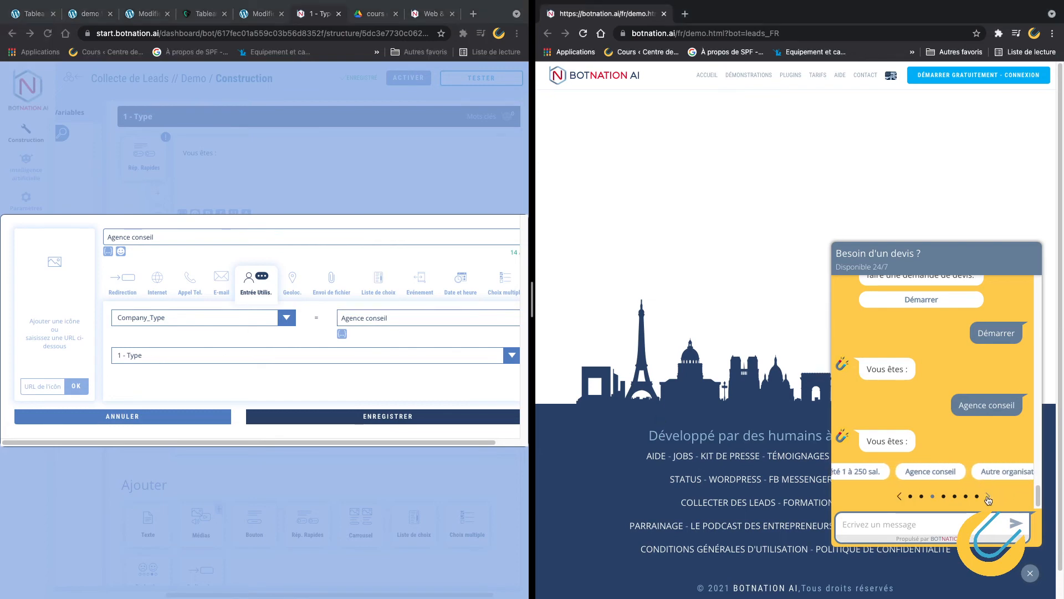
# Answer Société 1 à 250 sal. in the test chat and review its answer settings unchanged.
pyautogui.click(857, 472)
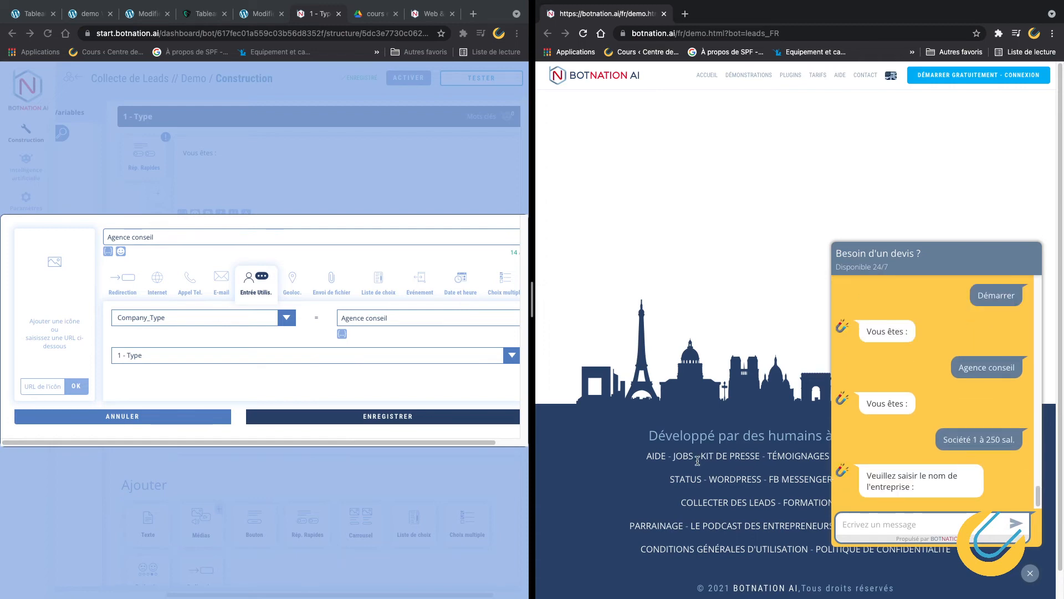
pyautogui.click(185, 423)
pyautogui.click(185, 423)
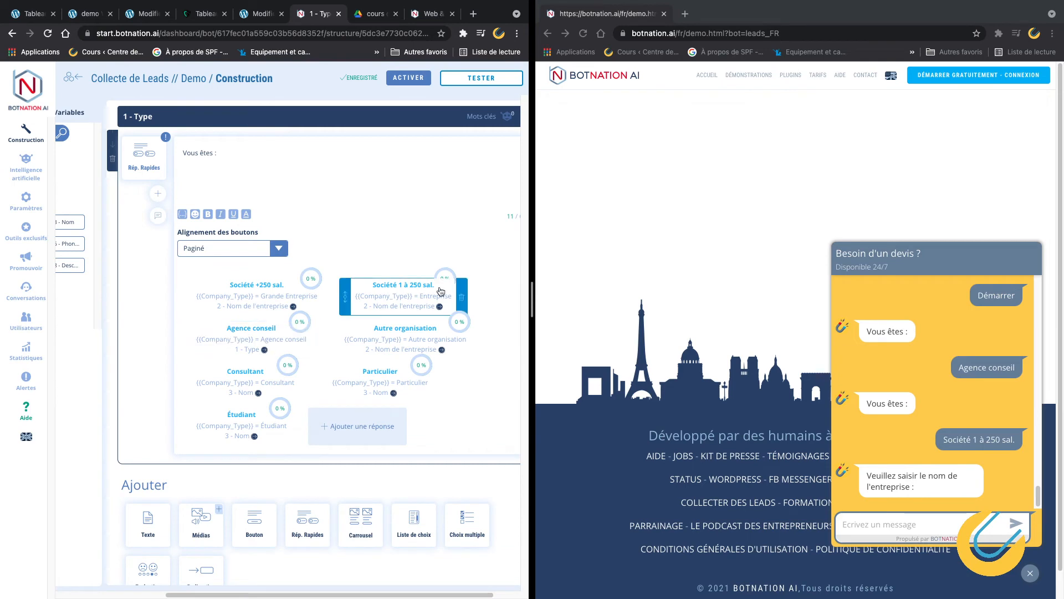
pyautogui.click(412, 287)
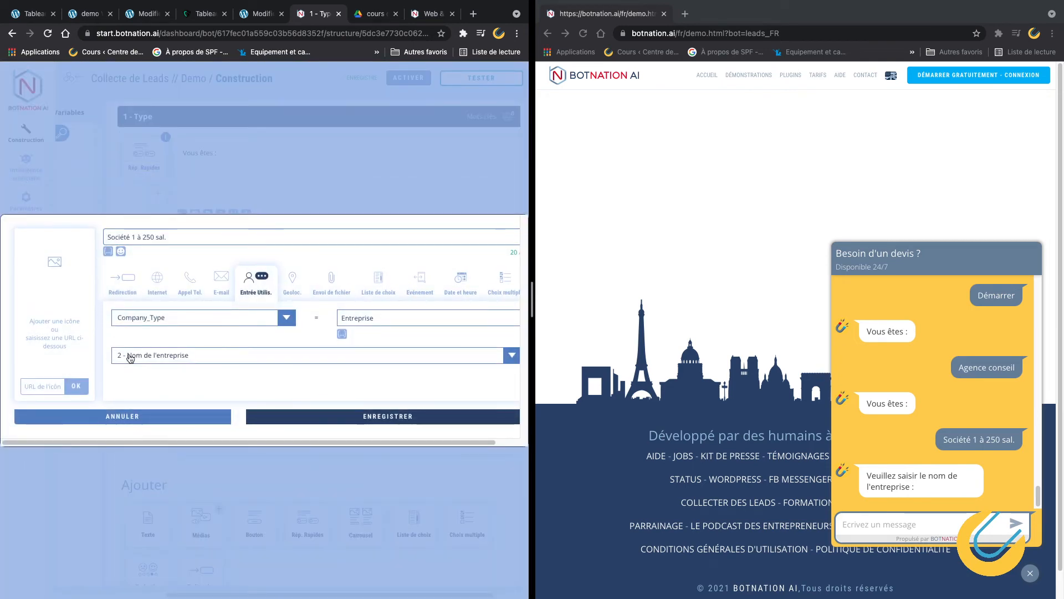
pyautogui.click(183, 417)
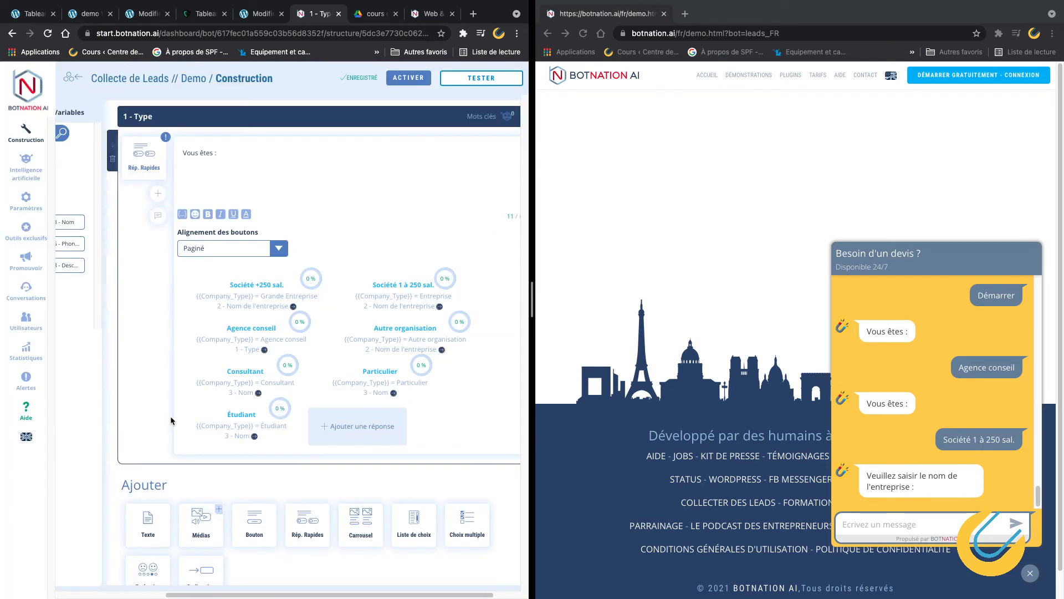
pyautogui.moveTo(253, 594); pyautogui.dragTo(120, 583)
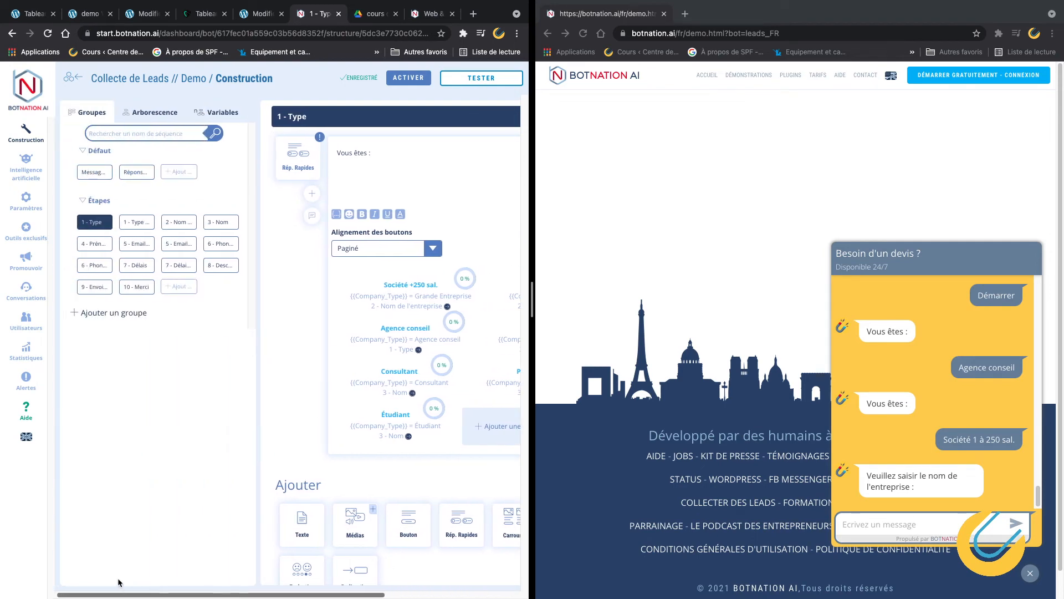
# Browse the 1 - Type Erreur, 1 - Type and 2 - Nom de l'entreprise steps and widen the builder.
pyautogui.click(145, 226)
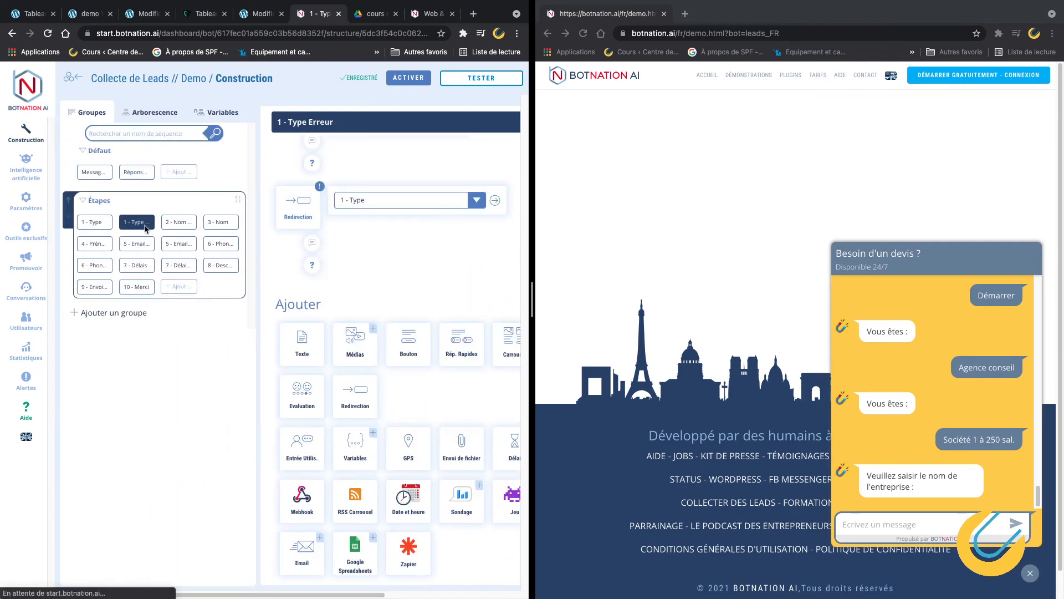
pyautogui.click(105, 225)
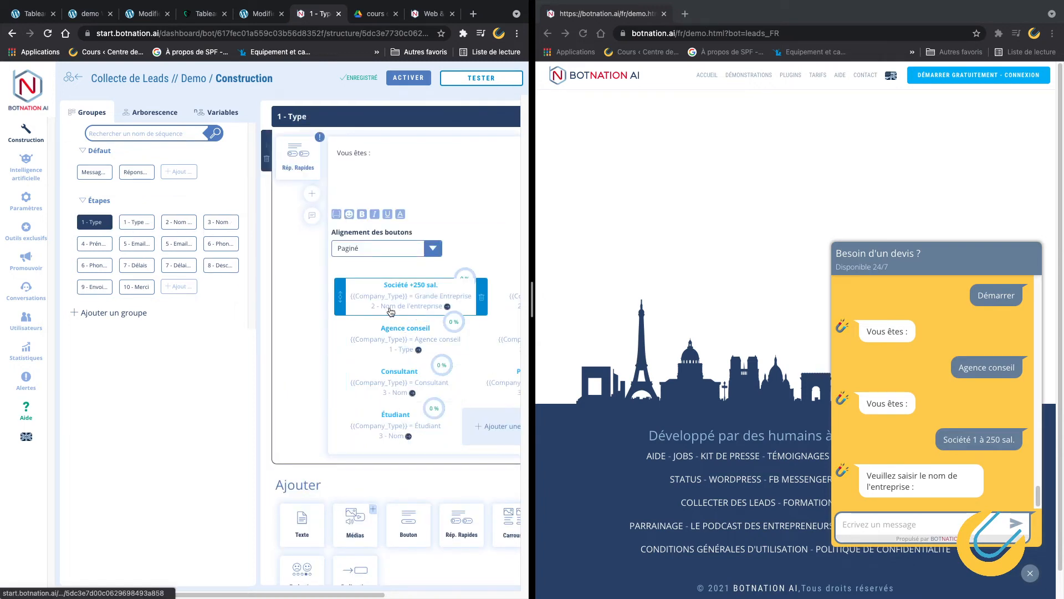
pyautogui.click(175, 223)
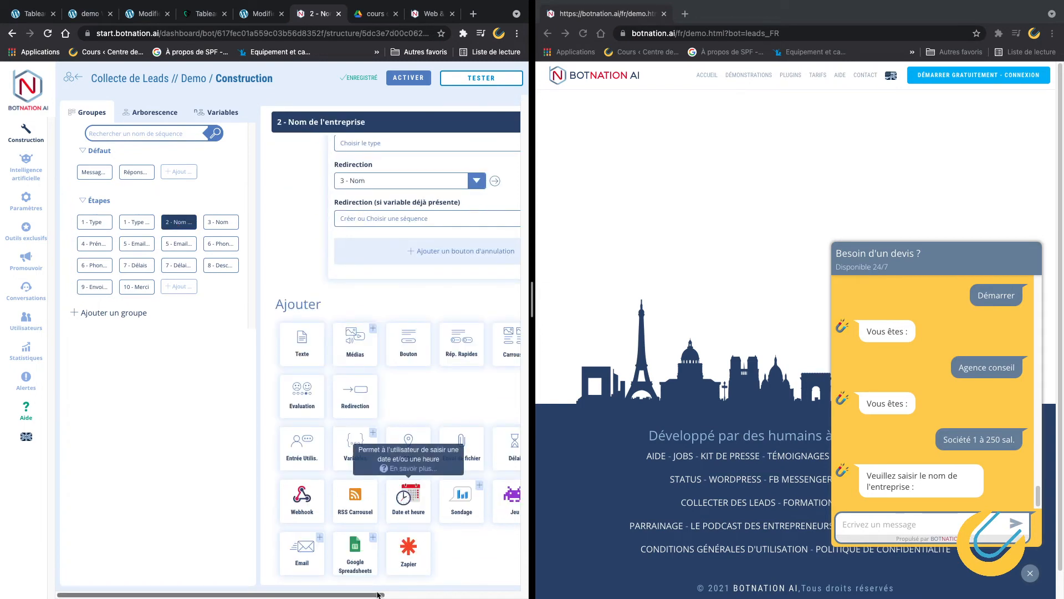
pyautogui.moveTo(378, 594); pyautogui.dragTo(430, 595)
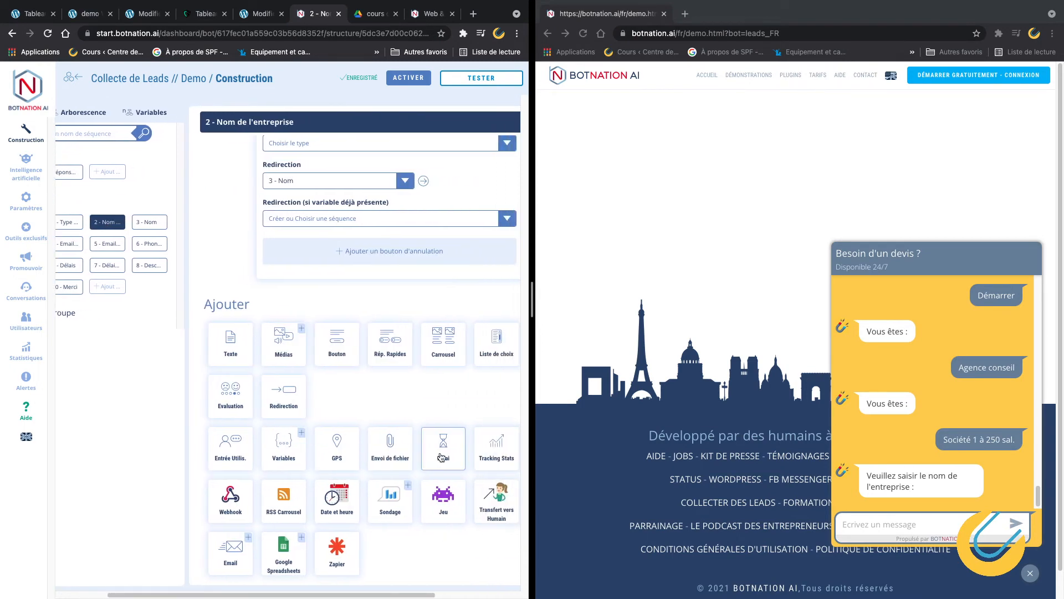
pyautogui.moveTo(535, 391); pyautogui.dragTo(744, 410)
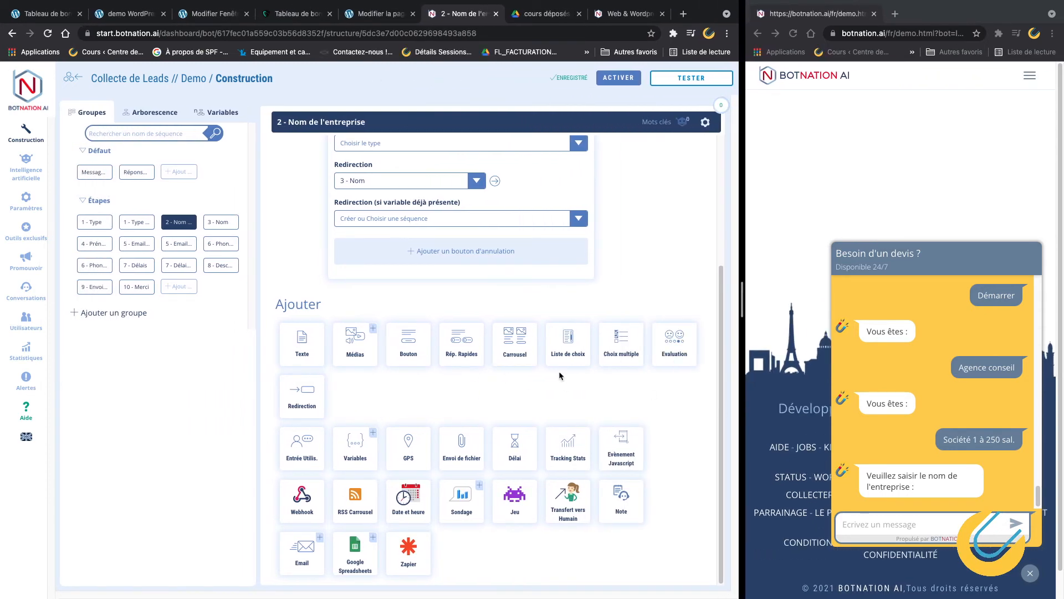
pyautogui.scroll(3, 560, 375)
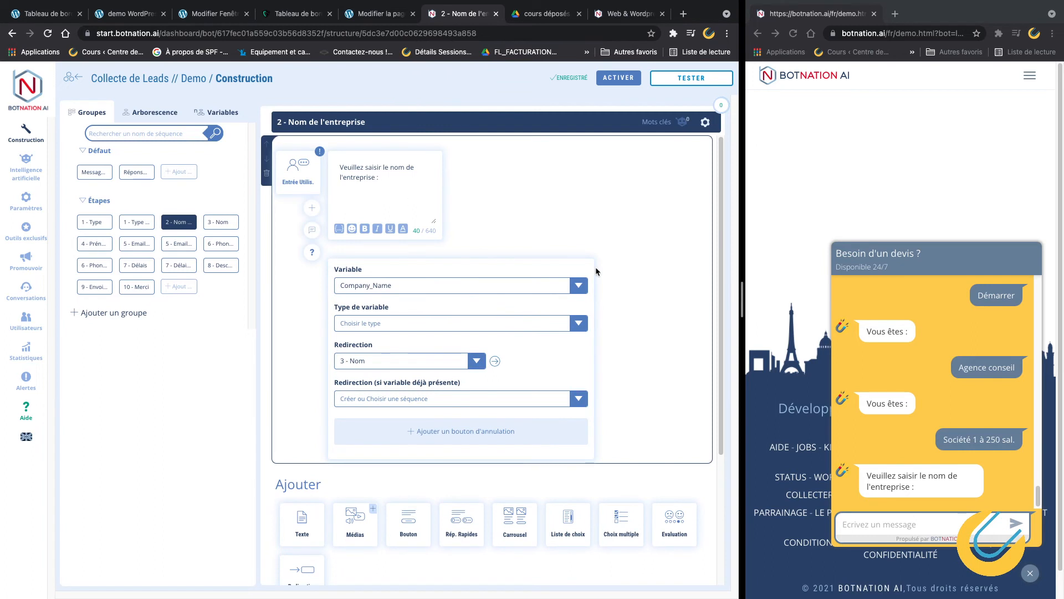
# Send the company name 'Academy Numerique' in the test chat and open the 3 - Nom step.
pyautogui.click(901, 487)
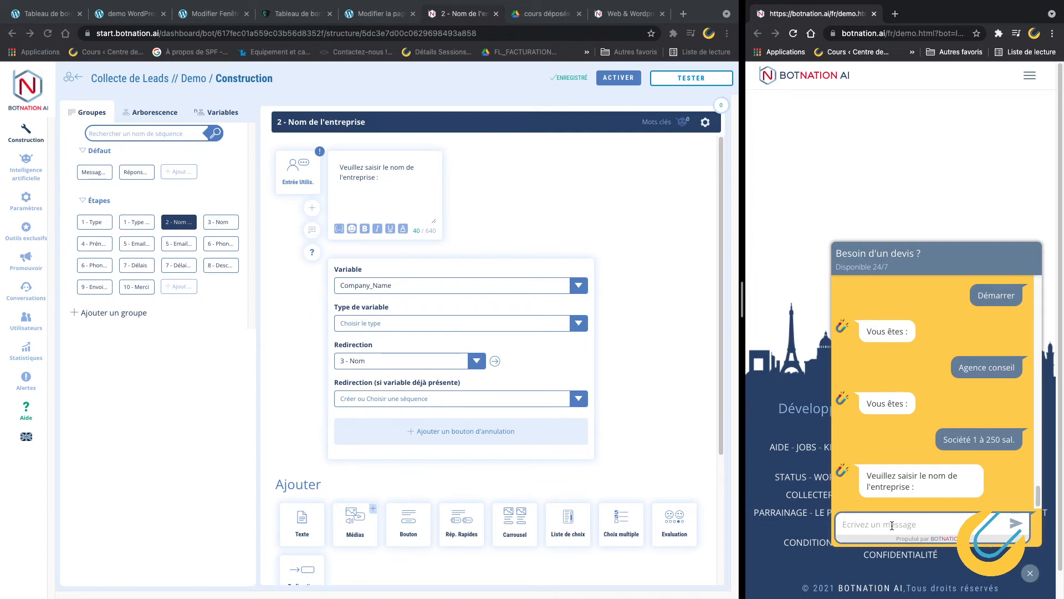
pyautogui.write('Academy Numerique')
pyautogui.press('Return')
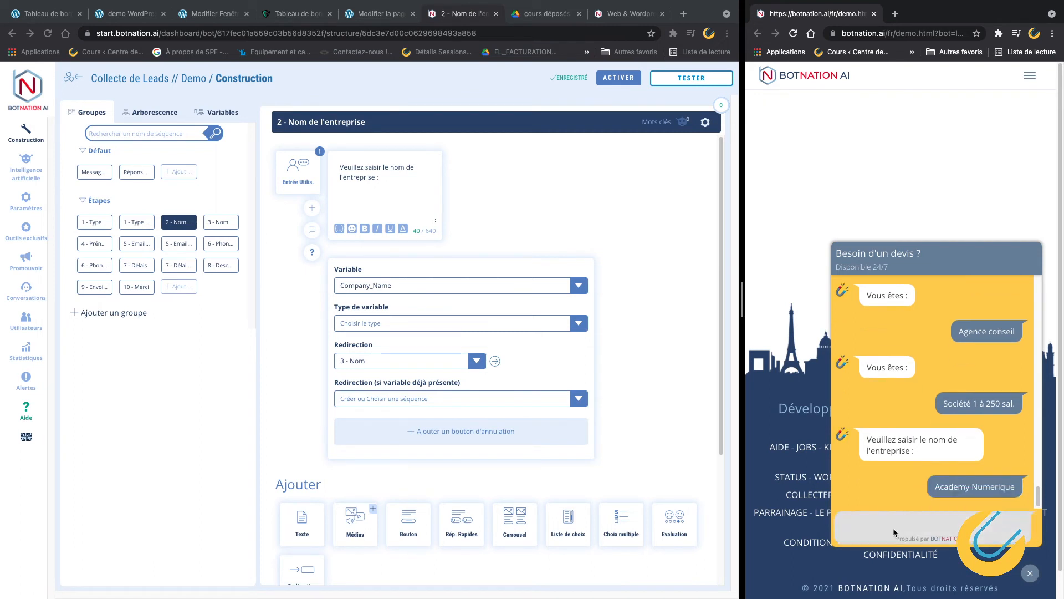
pyautogui.click(216, 222)
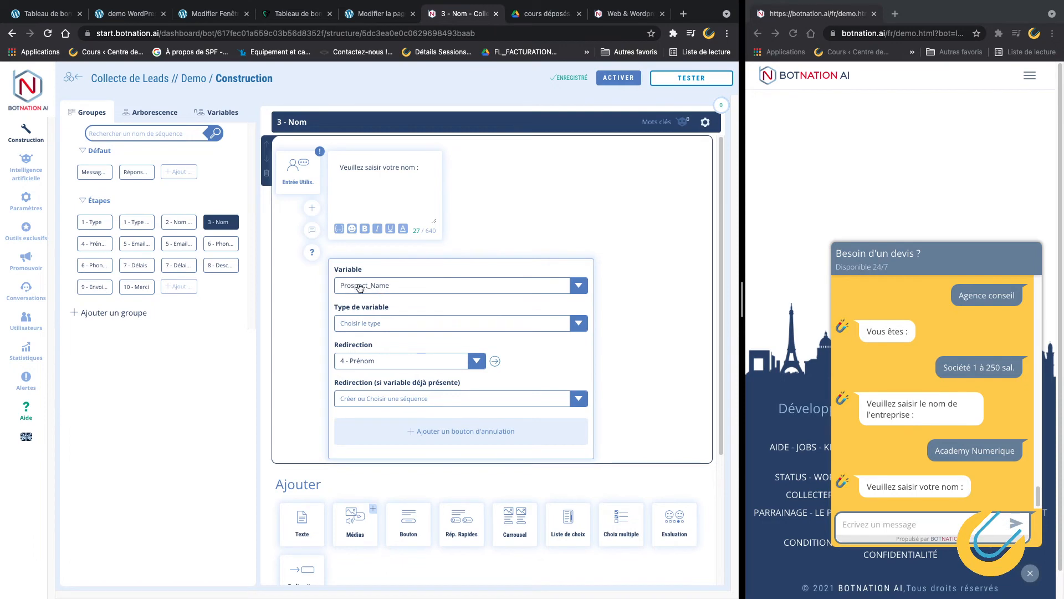
# Send a surname in the test chat and open the 4 - Prénom step.
pyautogui.click(903, 525)
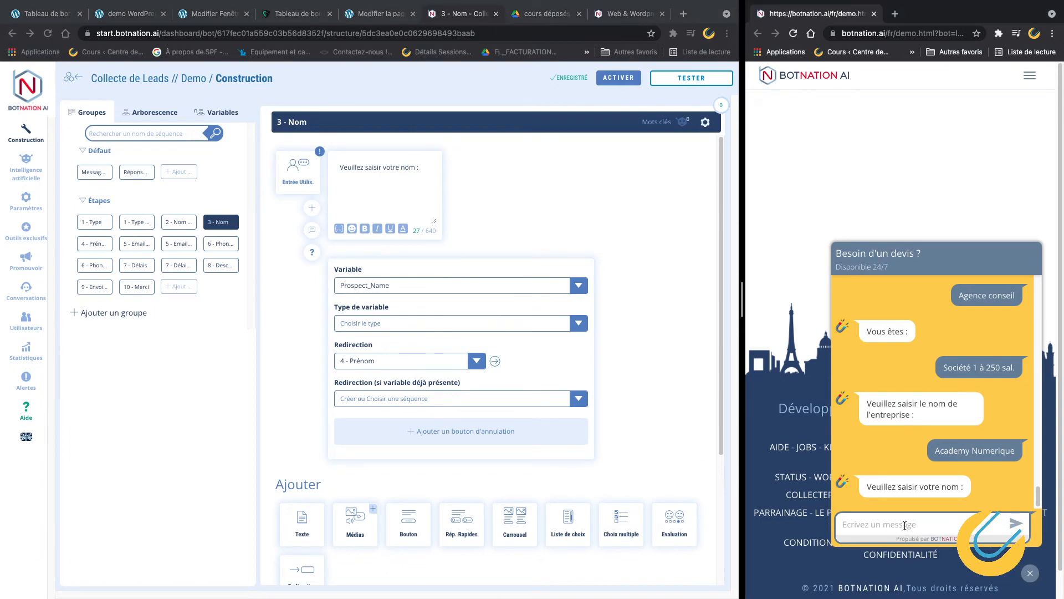
pyautogui.press('Return')
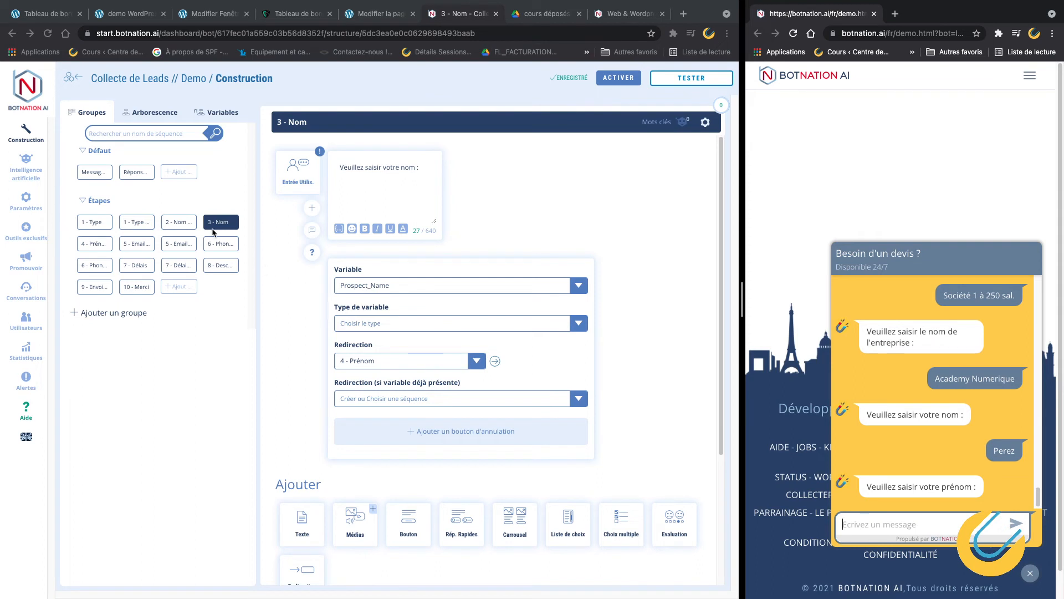
pyautogui.click(100, 246)
pyautogui.click(98, 244)
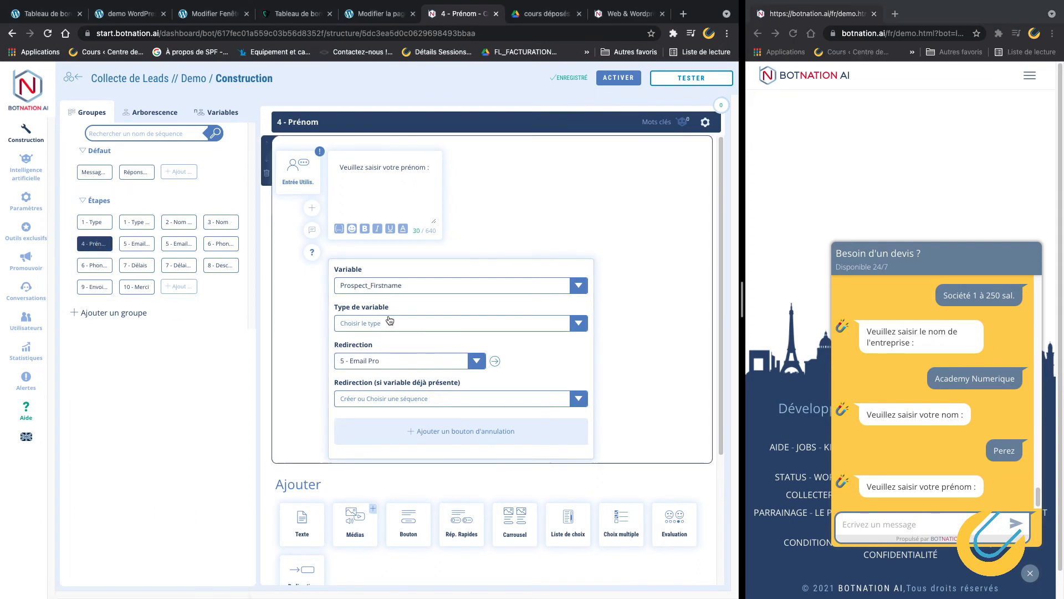
# Send a first name in the test chat so it asks for a professional email.
pyautogui.click(925, 531)
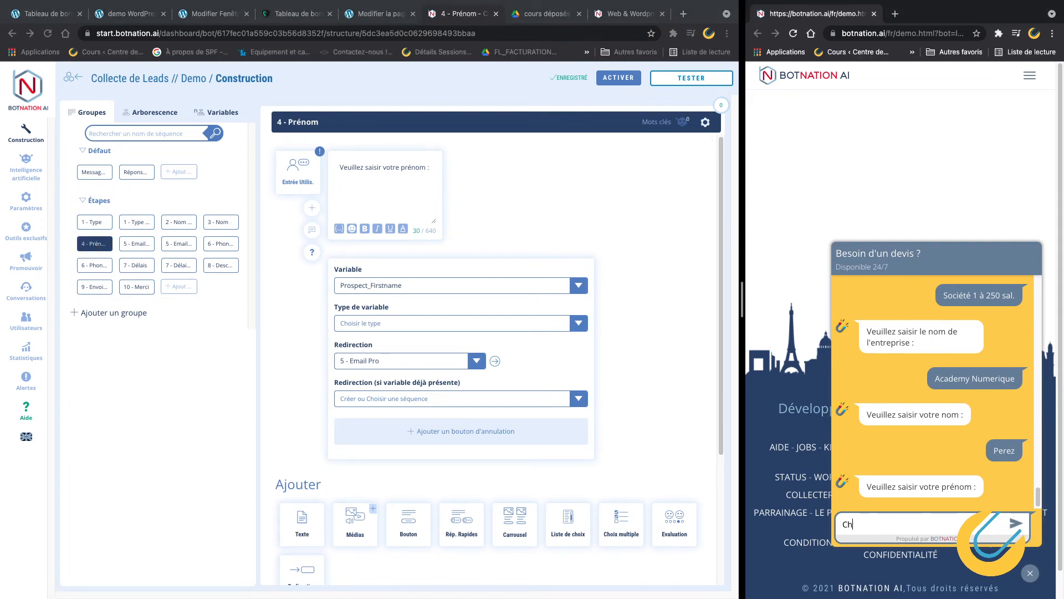
pyautogui.click(1015, 523)
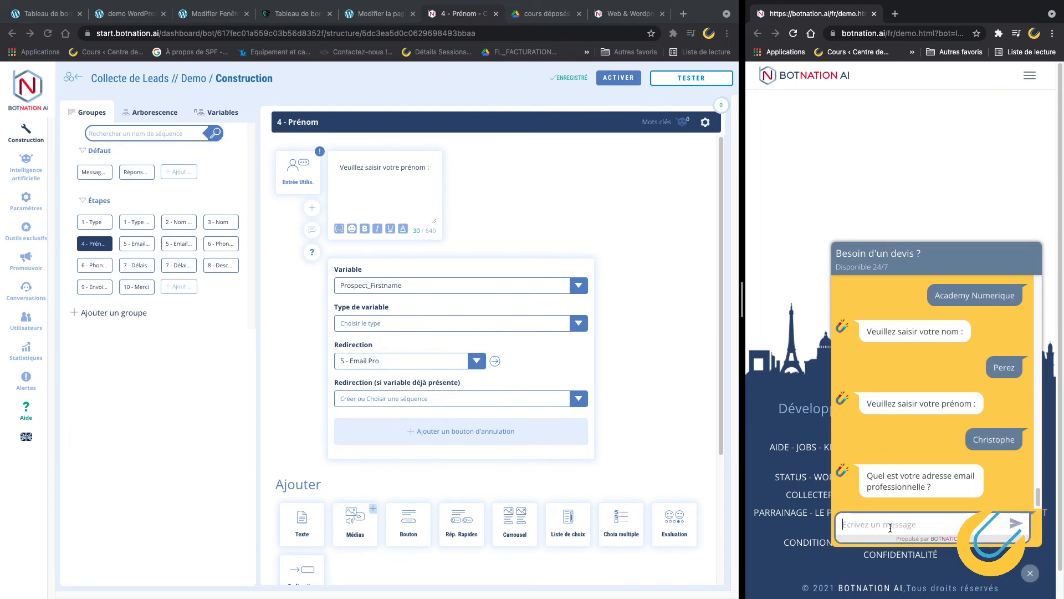
pyautogui.click(128, 248)
# Open the 5 - Email Pro step and send malformed Gmail addresses, which the test chat rejects.
pyautogui.click(128, 244)
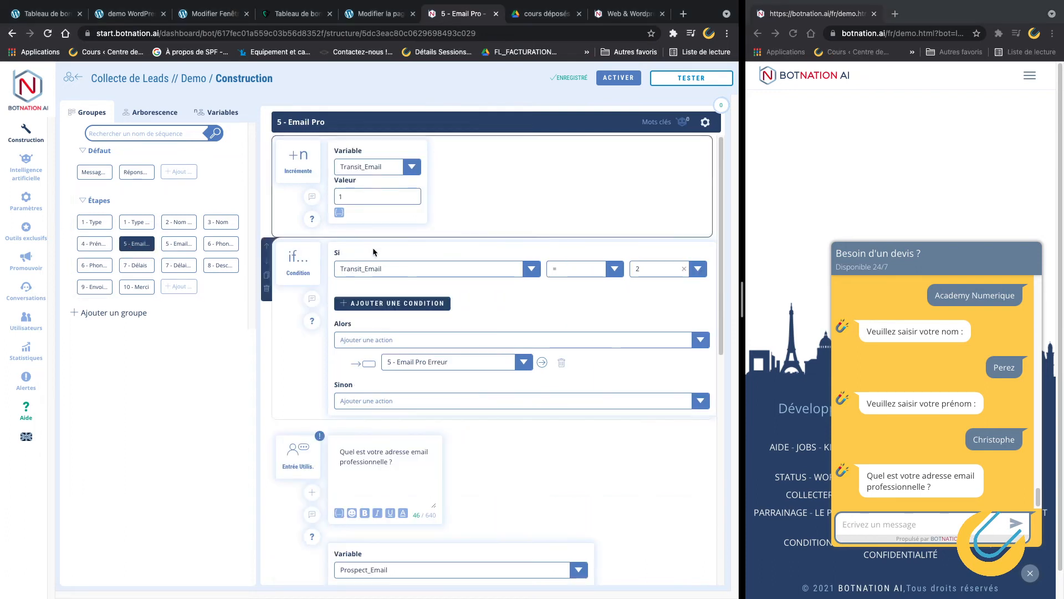
pyautogui.scroll(-2, 458, 357)
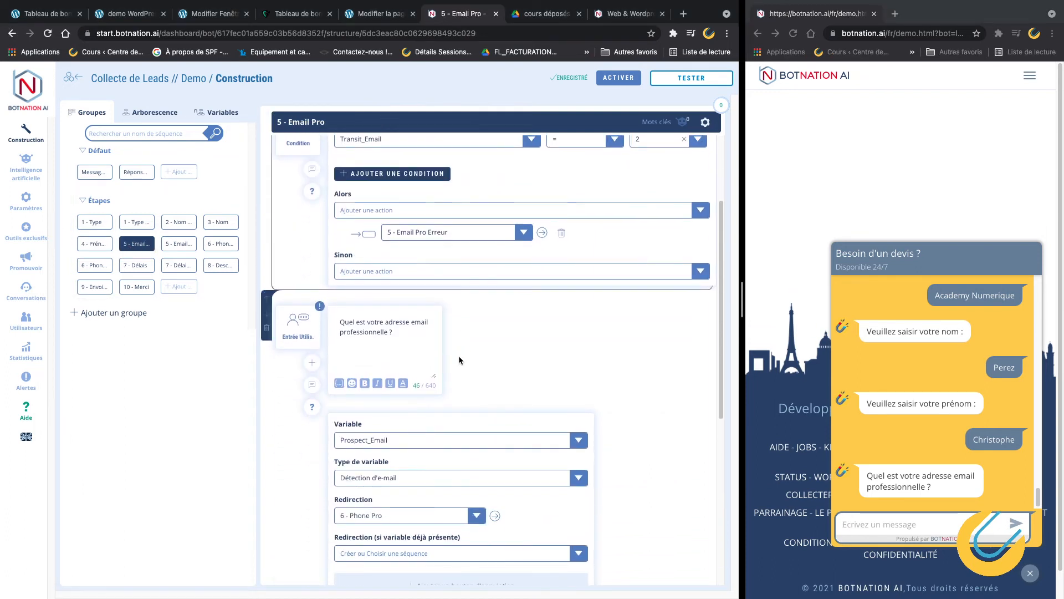
pyautogui.scroll(-1, 461, 341)
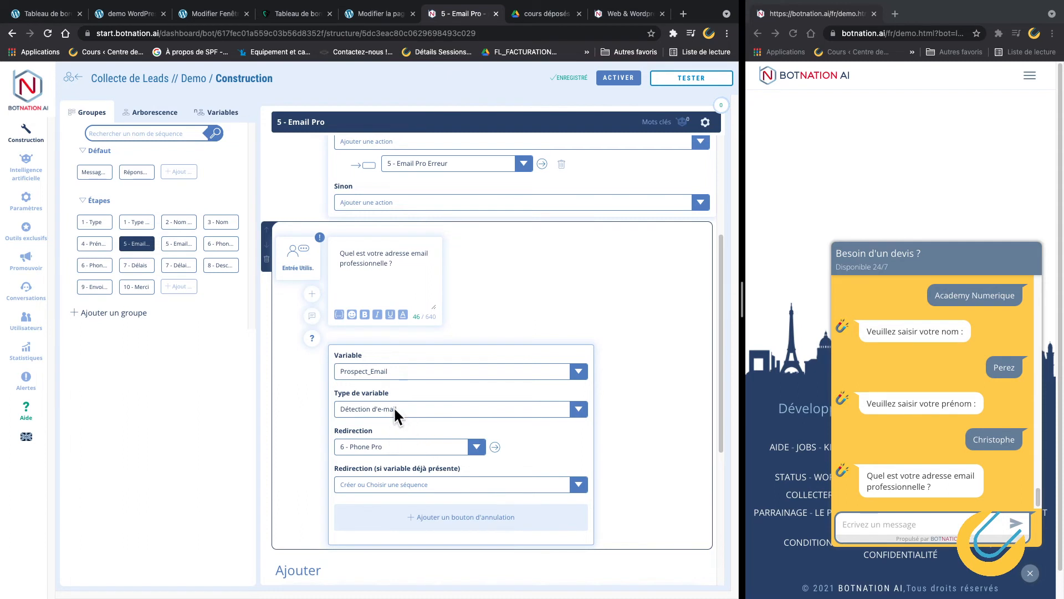
pyautogui.click(862, 523)
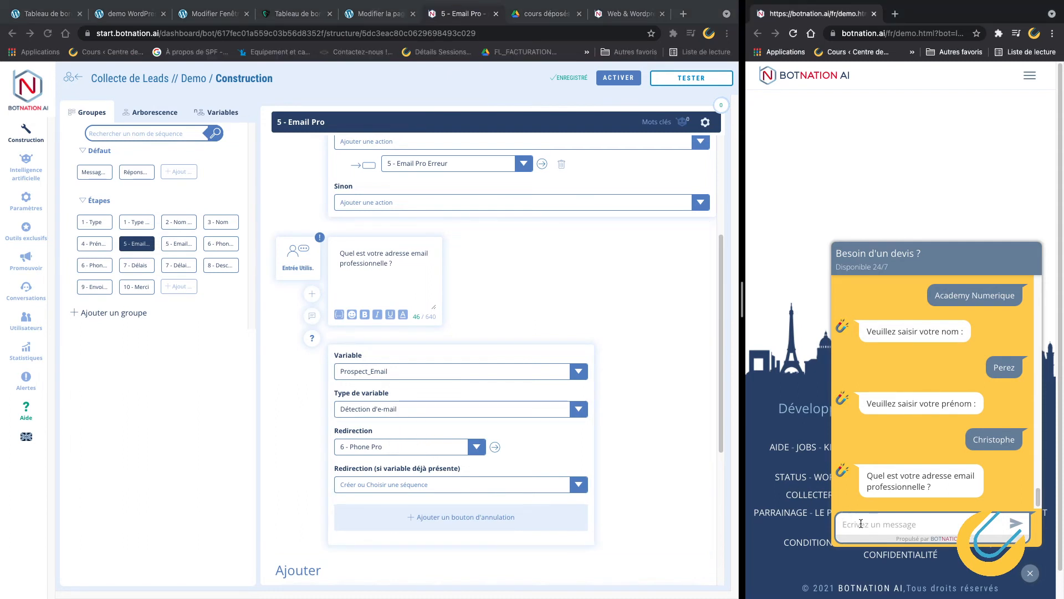
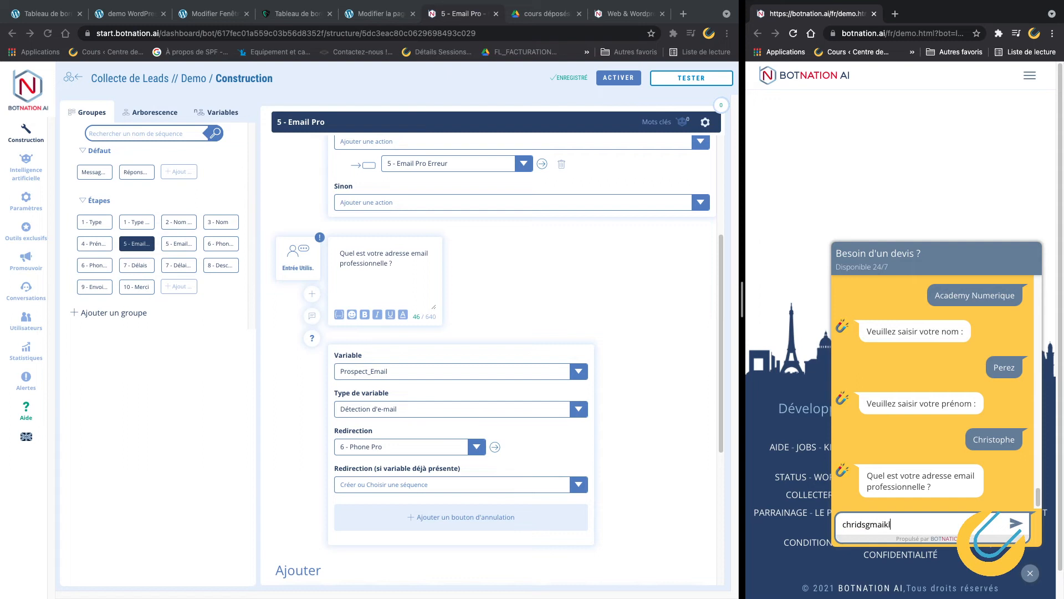
pyautogui.press('Return')
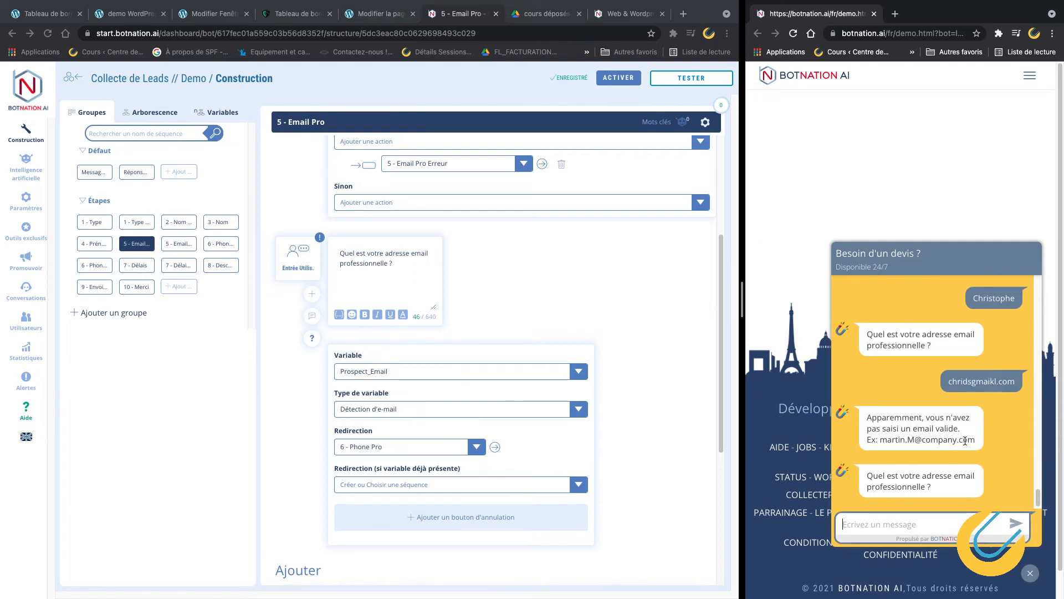
pyautogui.write('contact')
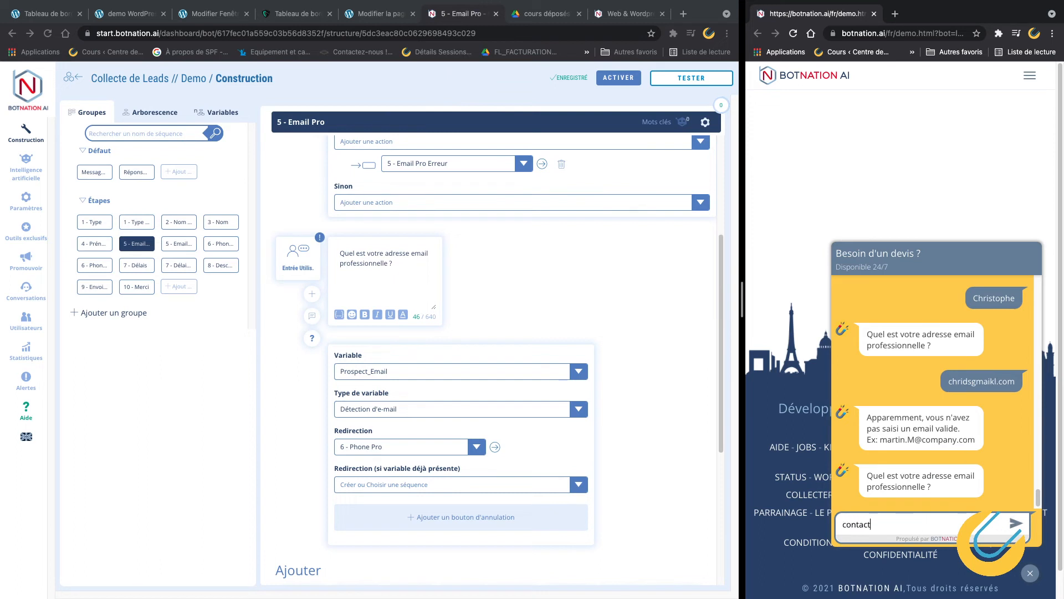
pyautogui.press('BackSpace')
pyautogui.press('BackSpace')
pyautogui.press('BackSpace')
pyautogui.write('gmai')
pyautogui.press('Return')
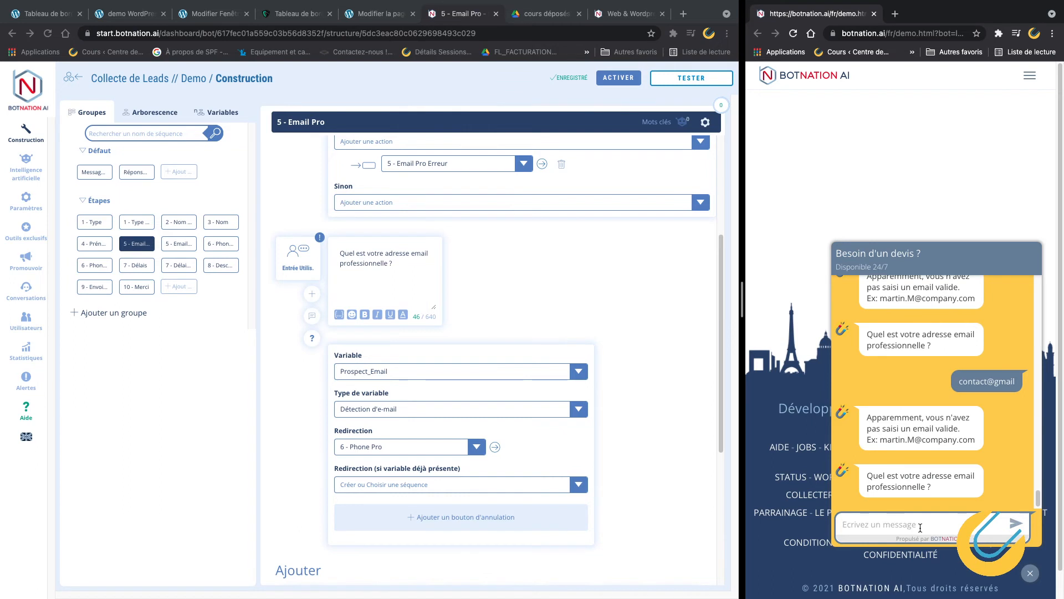
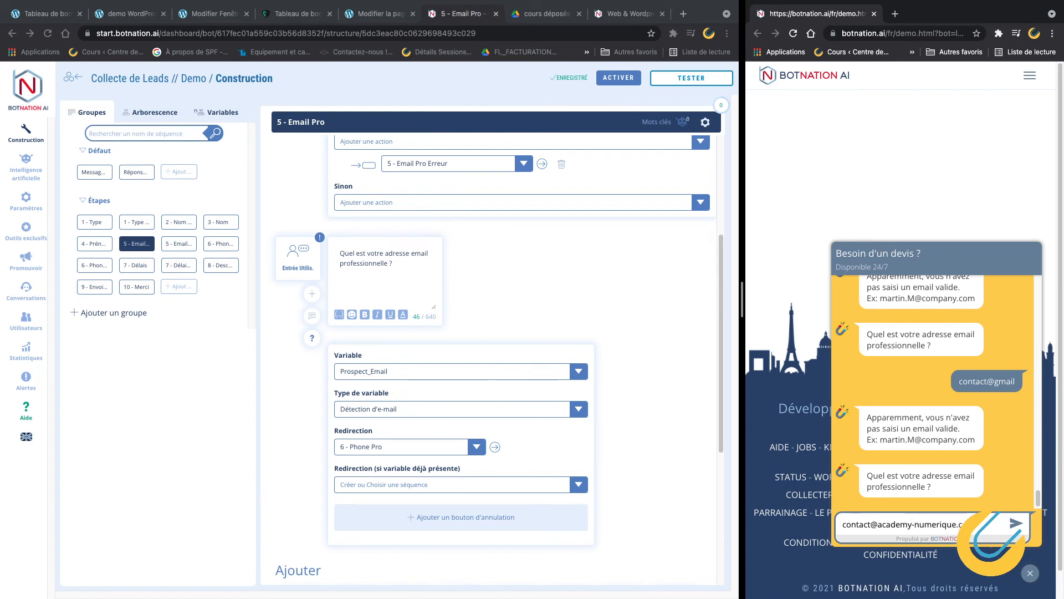
# Send a valid company email address, then open the 5 - Email Pro Erreur sequence.
pyautogui.press('Return')
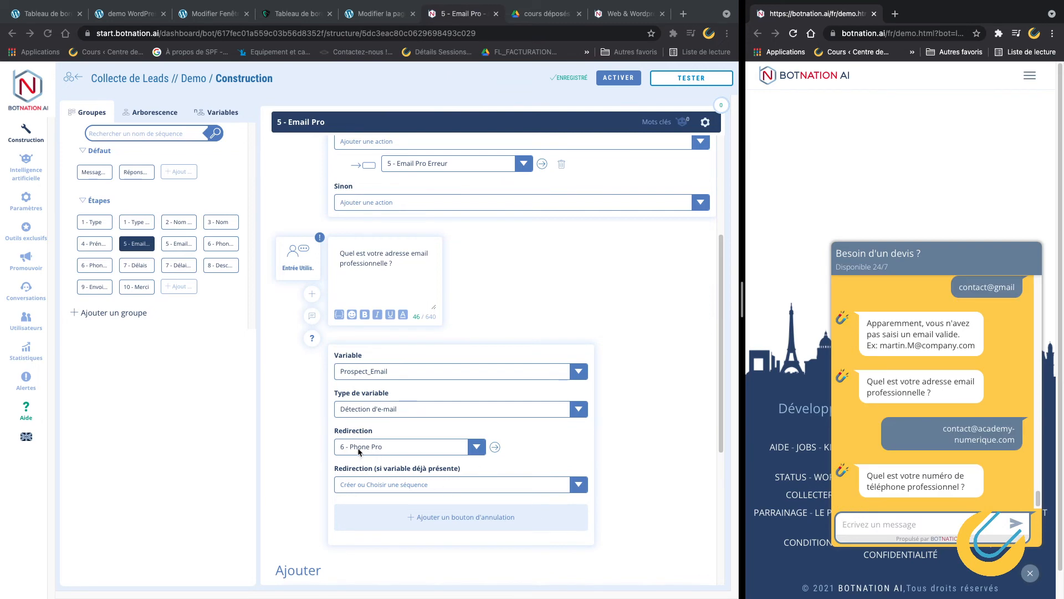
pyautogui.click(184, 247)
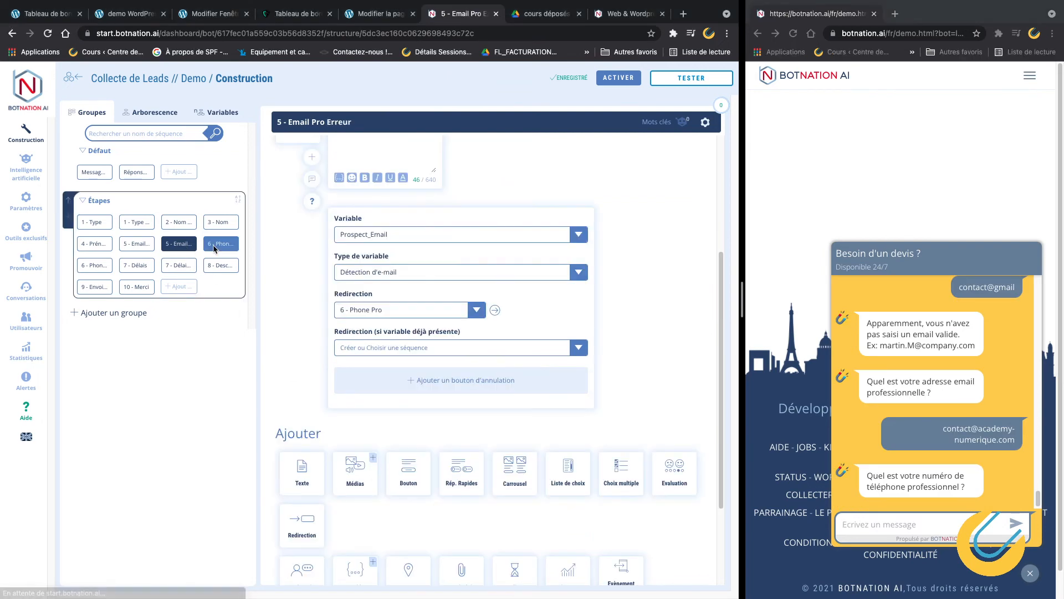
# Answer the 6 - Phone Pro question in the test chat with a phone number.
pyautogui.click(215, 247)
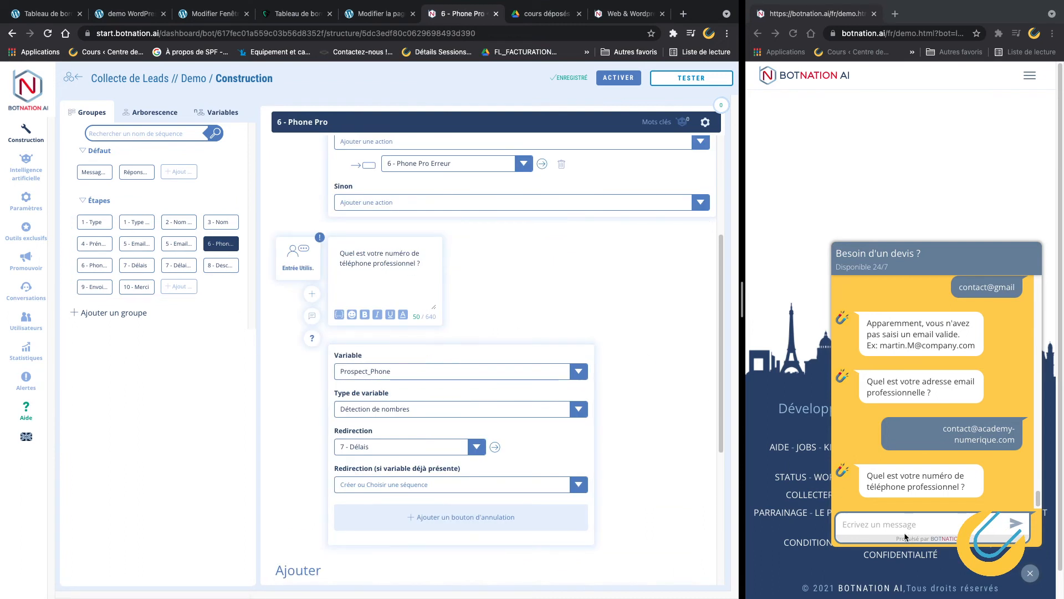
pyautogui.click(890, 525)
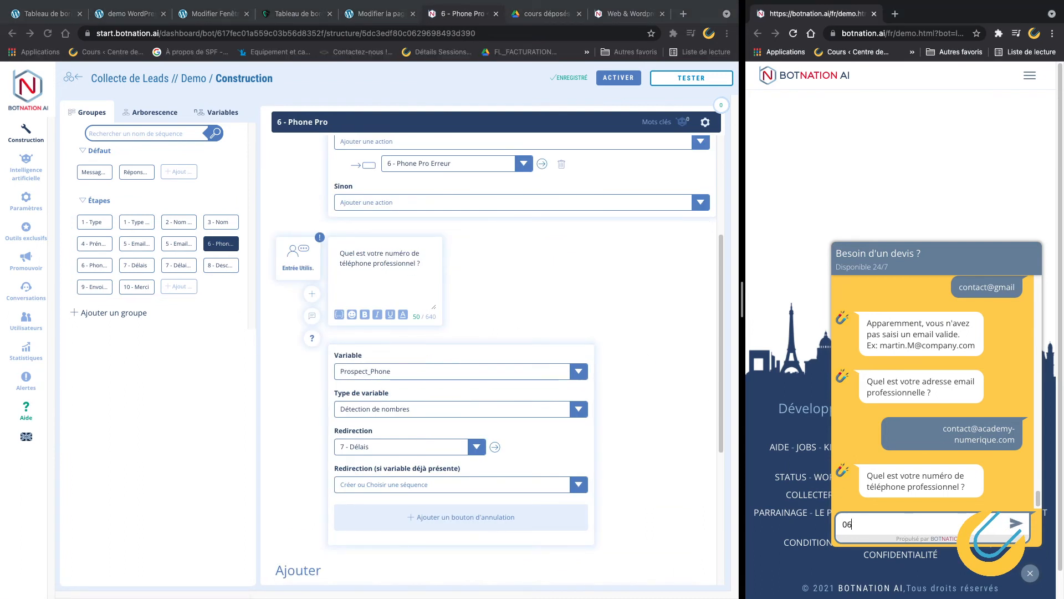
pyautogui.press('Return')
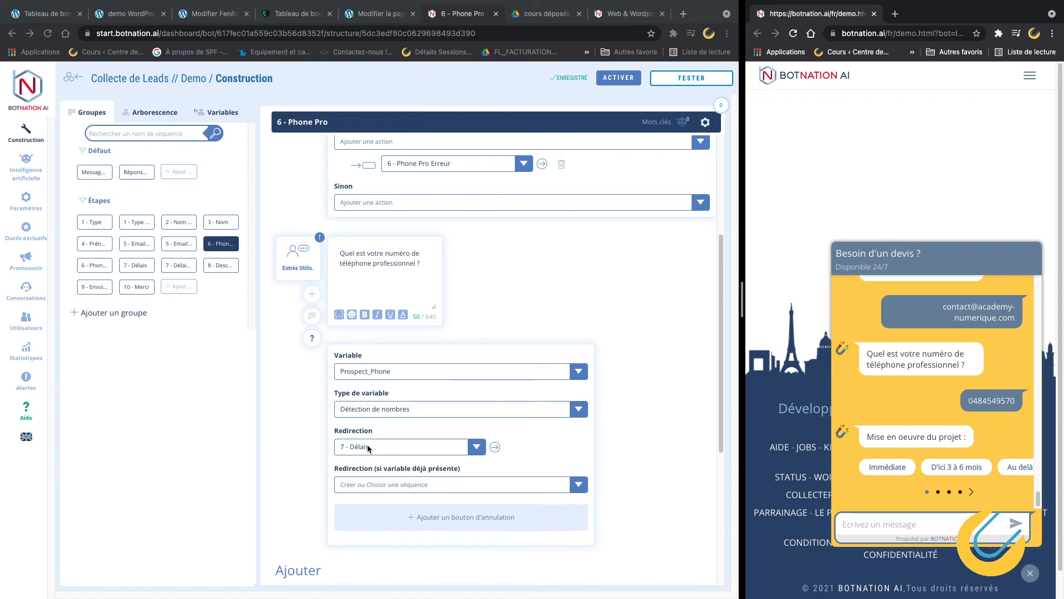
# Inspect the Immédiate answer in 7 - Délais and its Project_Deadline value.
pyautogui.click(142, 266)
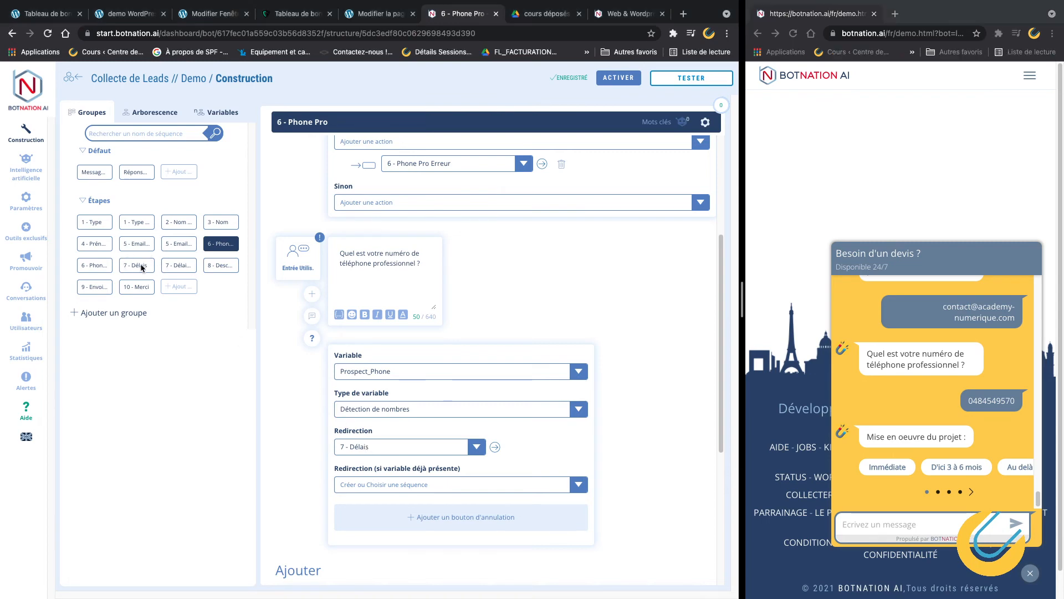
pyautogui.scroll(4, 449, 244)
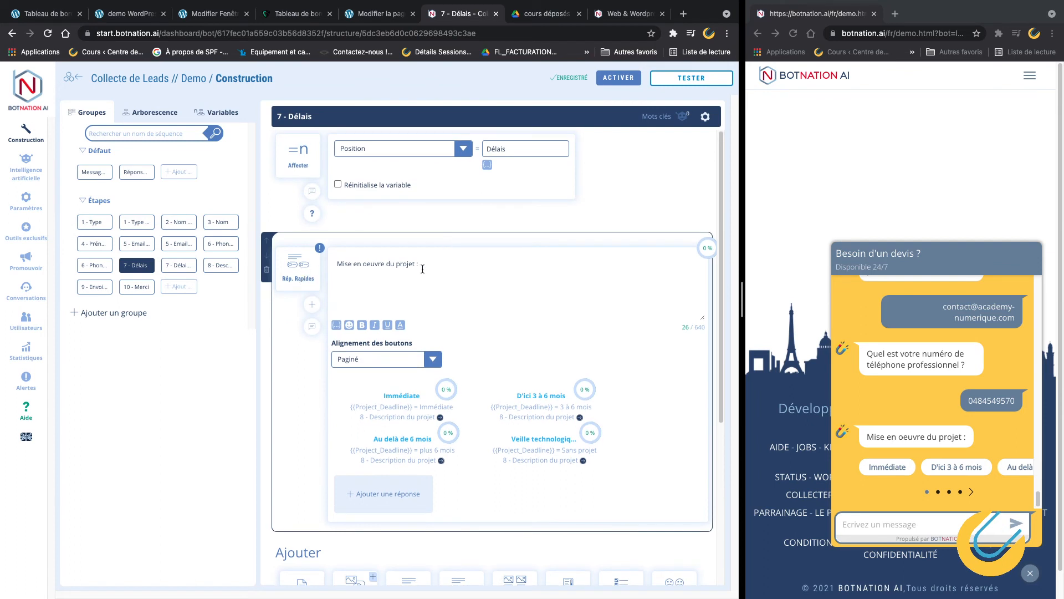
pyautogui.scroll(-2, 440, 283)
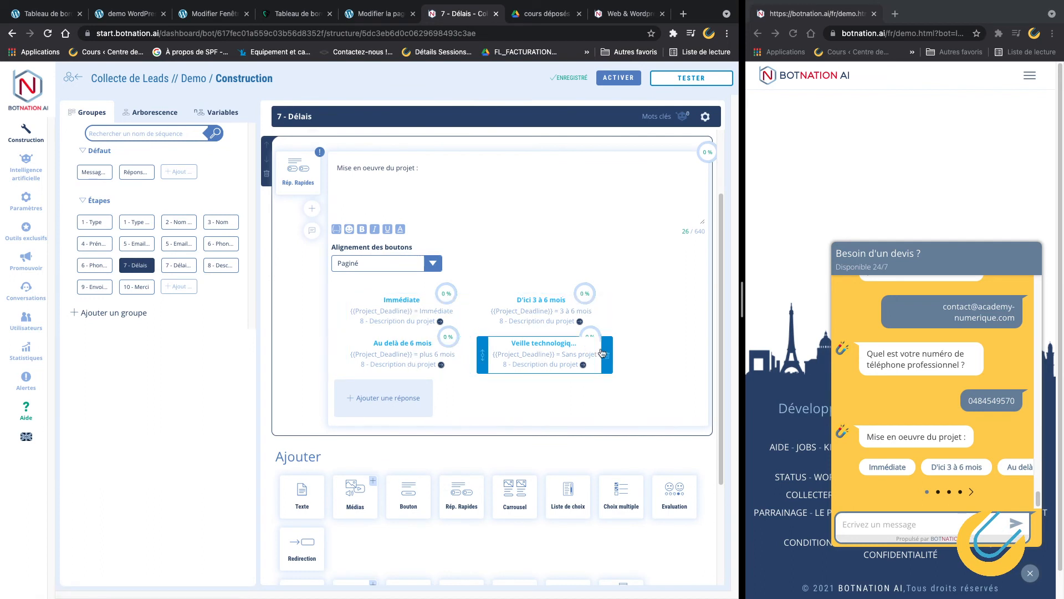
pyautogui.click(401, 300)
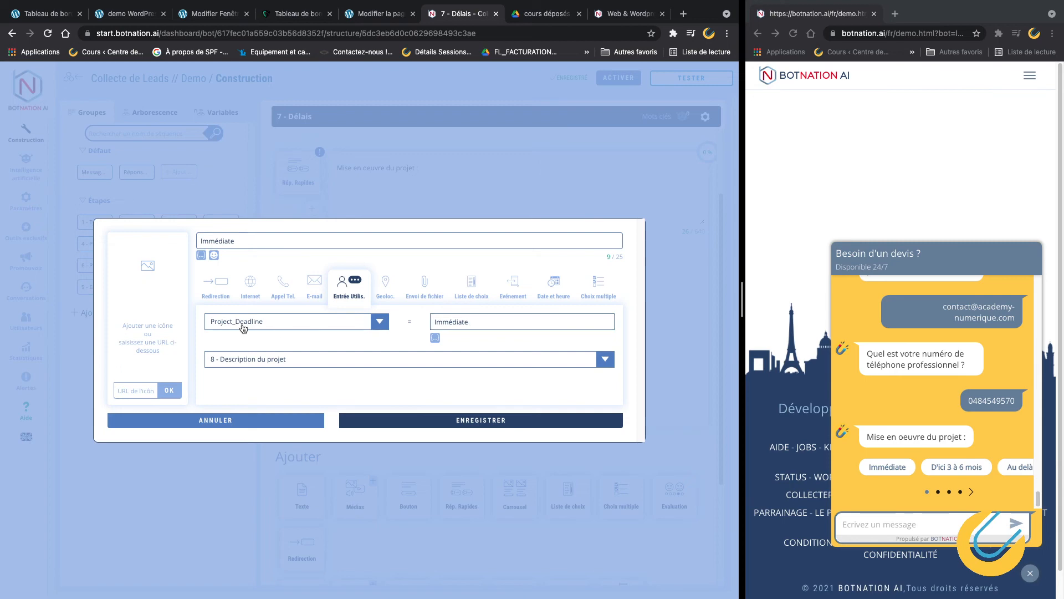
pyautogui.moveTo(482, 321); pyautogui.dragTo(432, 321)
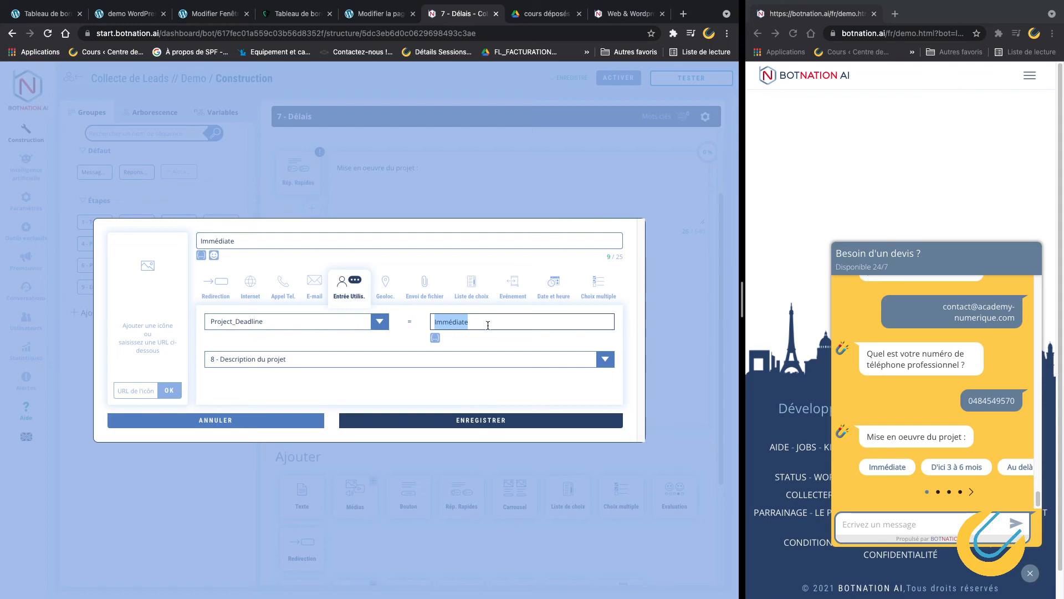
# Review the Immédiate and D'ici 3 à 6 mois answer values, closing both without saving.
pyautogui.click(463, 323)
pyautogui.doubleClick(457, 324)
pyautogui.click(271, 420)
pyautogui.click(531, 301)
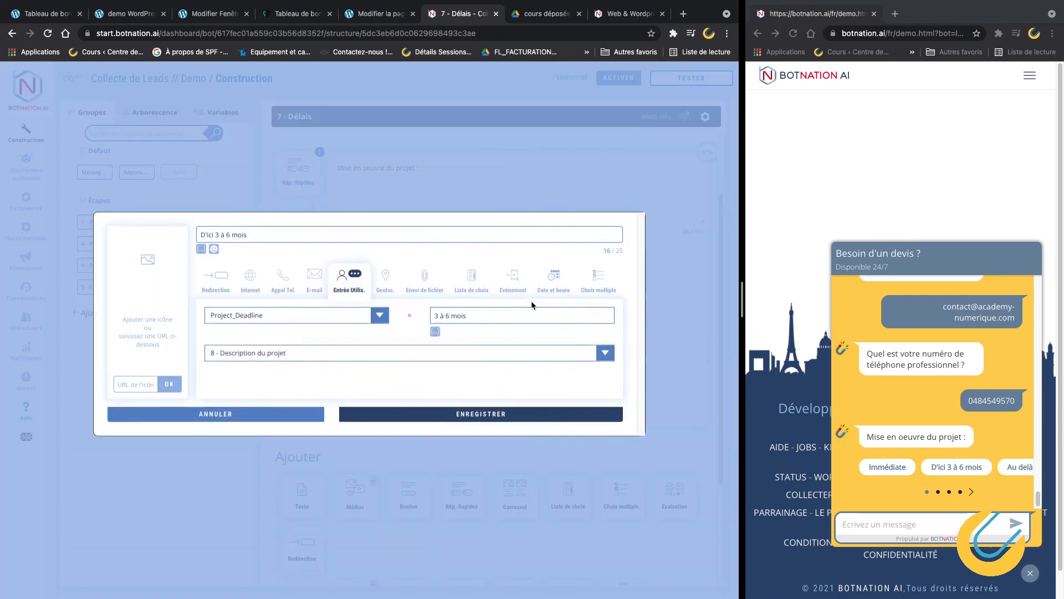
pyautogui.moveTo(470, 320); pyautogui.dragTo(432, 321)
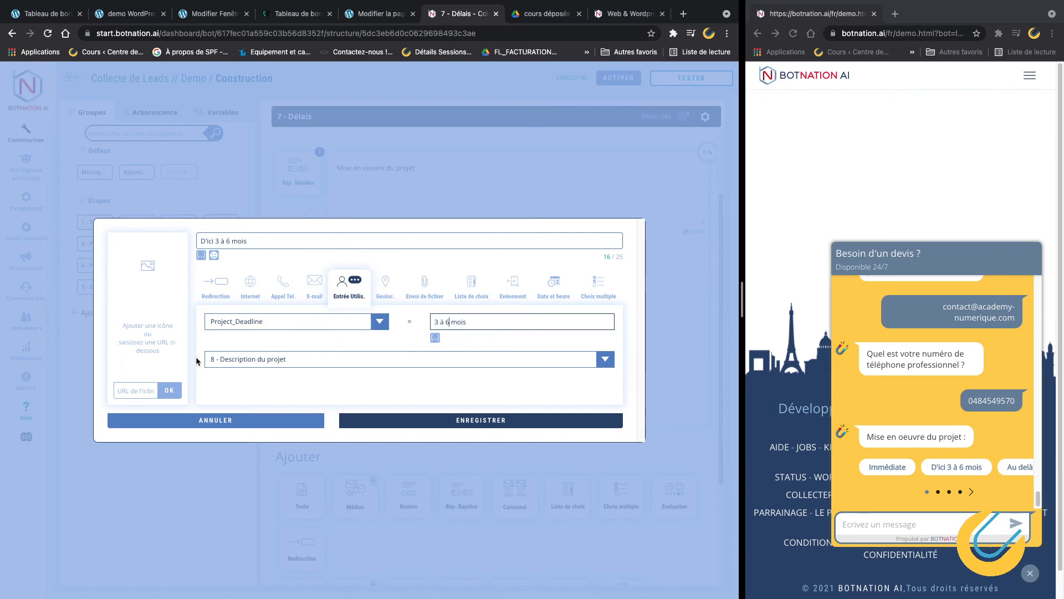
pyautogui.click(268, 424)
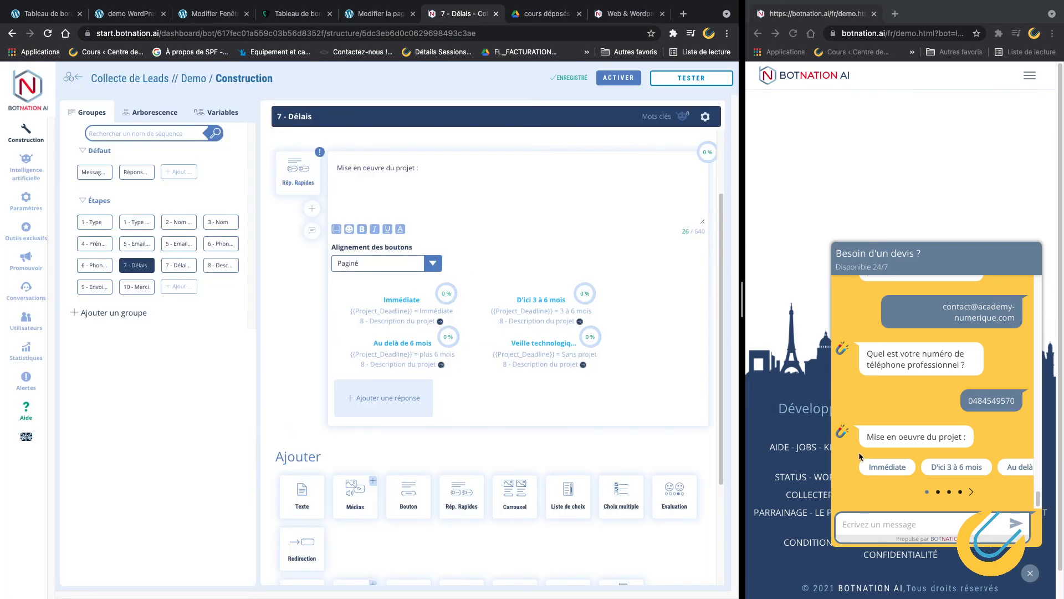
# Pick Immédiate in the test chat, check where it leads, then open 8 - Description du projet.
pyautogui.click(889, 468)
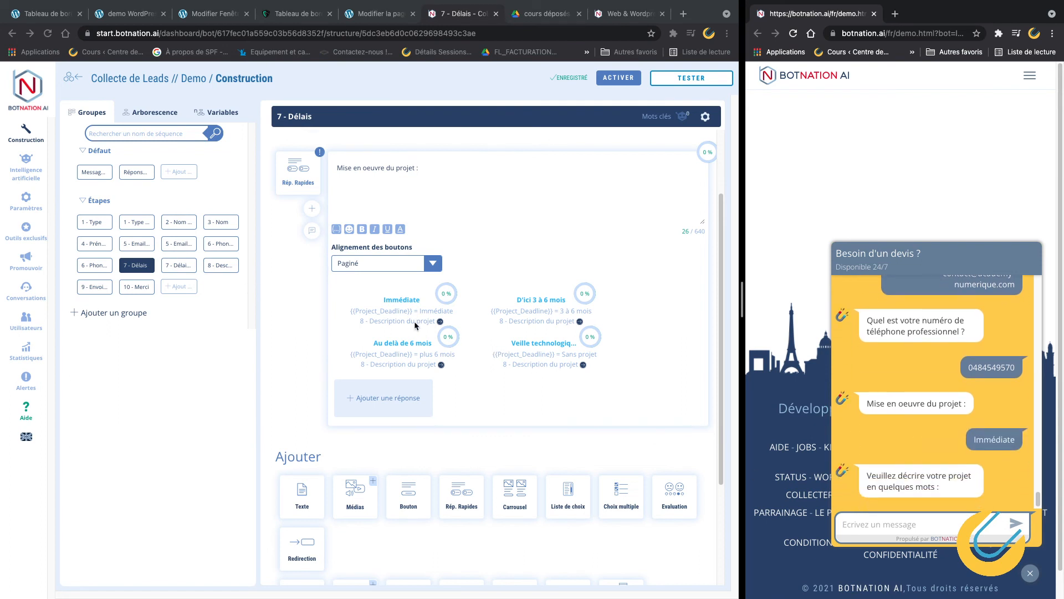
pyautogui.click(410, 306)
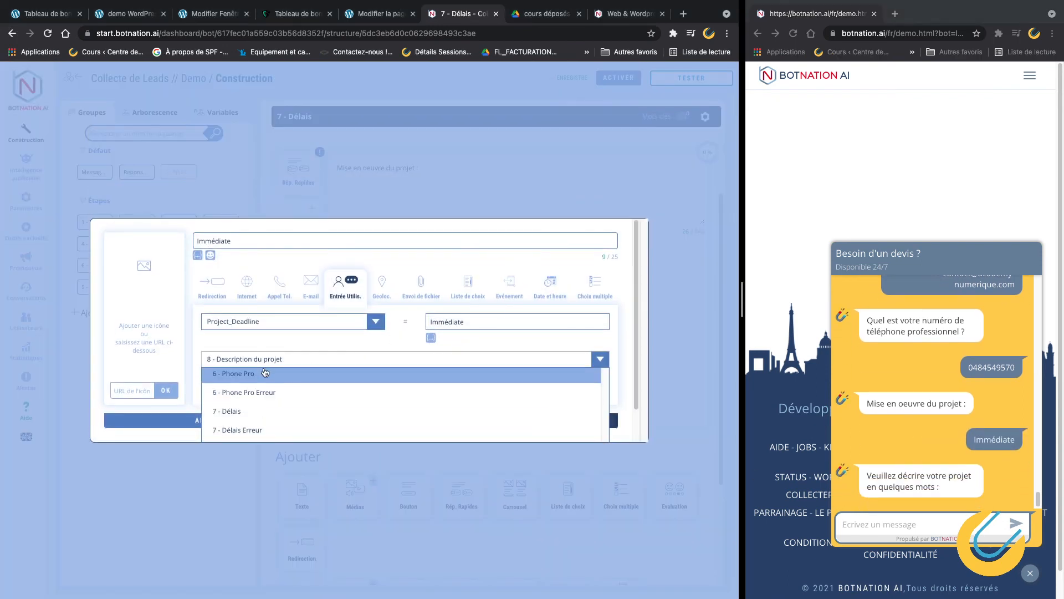
pyautogui.click(179, 423)
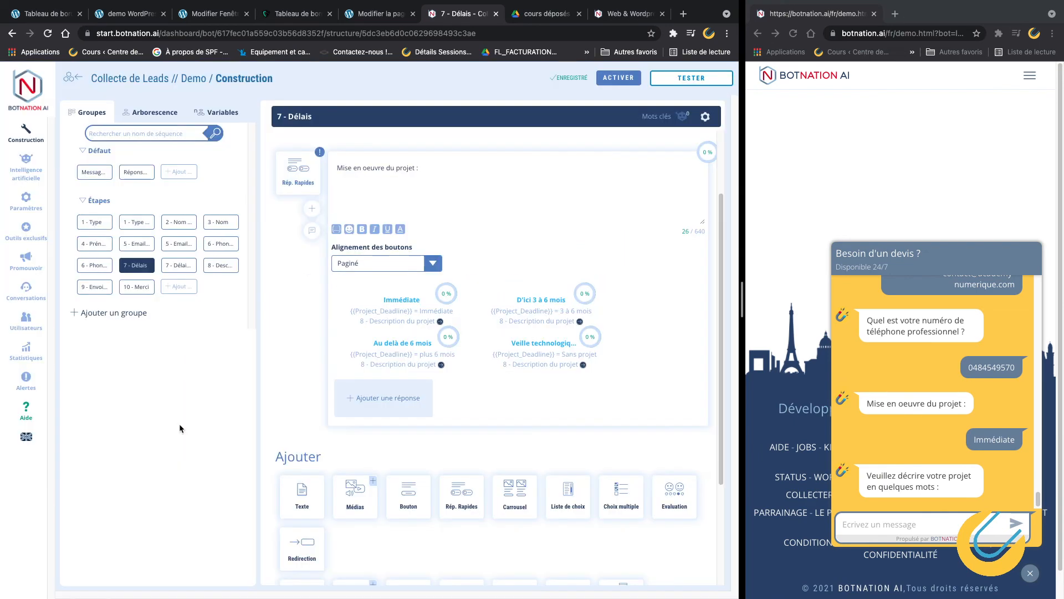
pyautogui.click(222, 266)
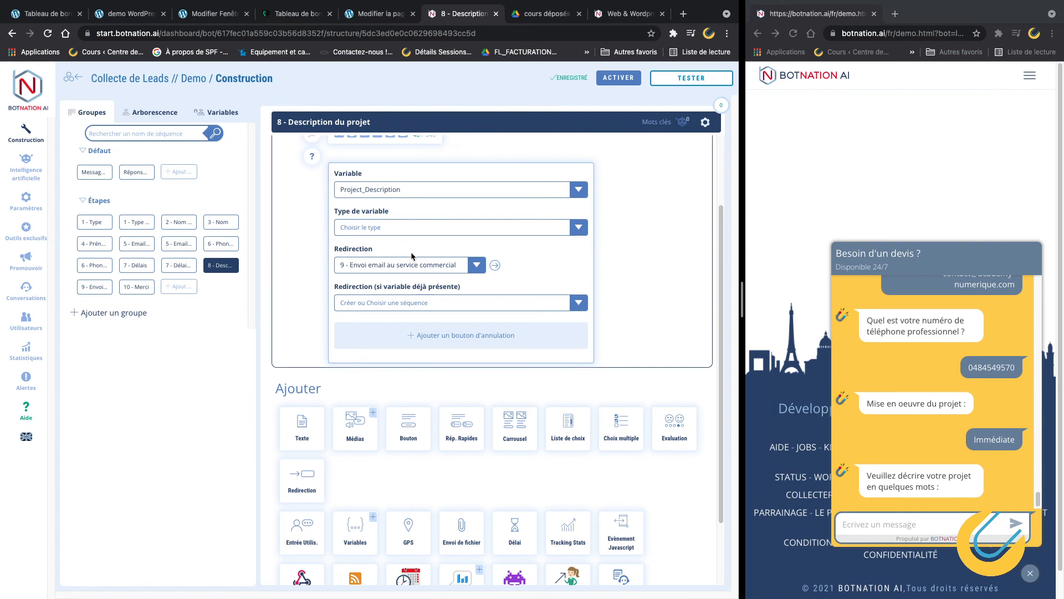
# Reply 'Renovation de bureau' as the project description in the test chat.
pyautogui.scroll(2, 405, 391)
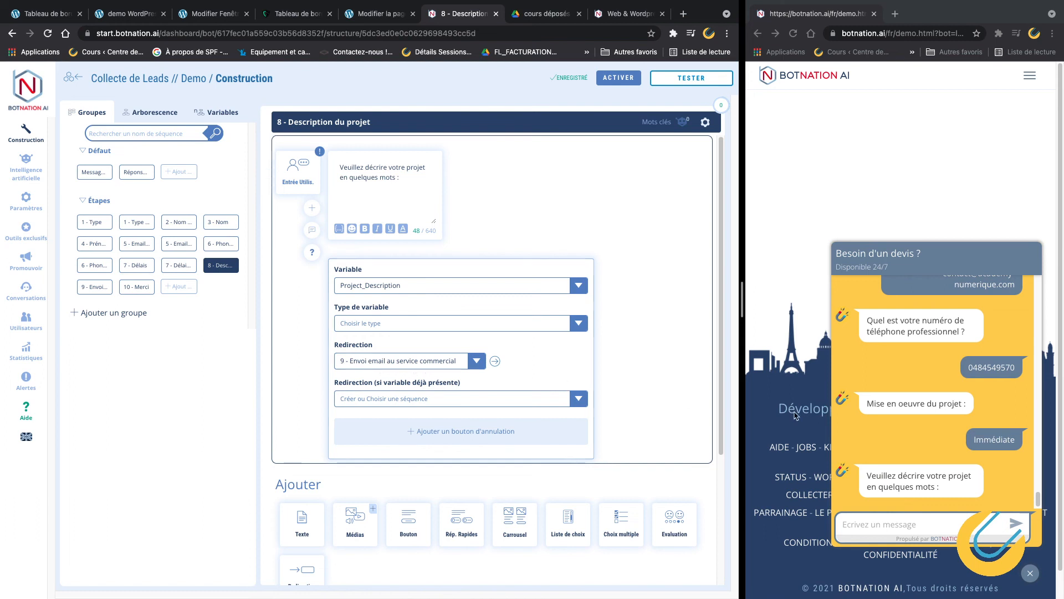
pyautogui.click(878, 524)
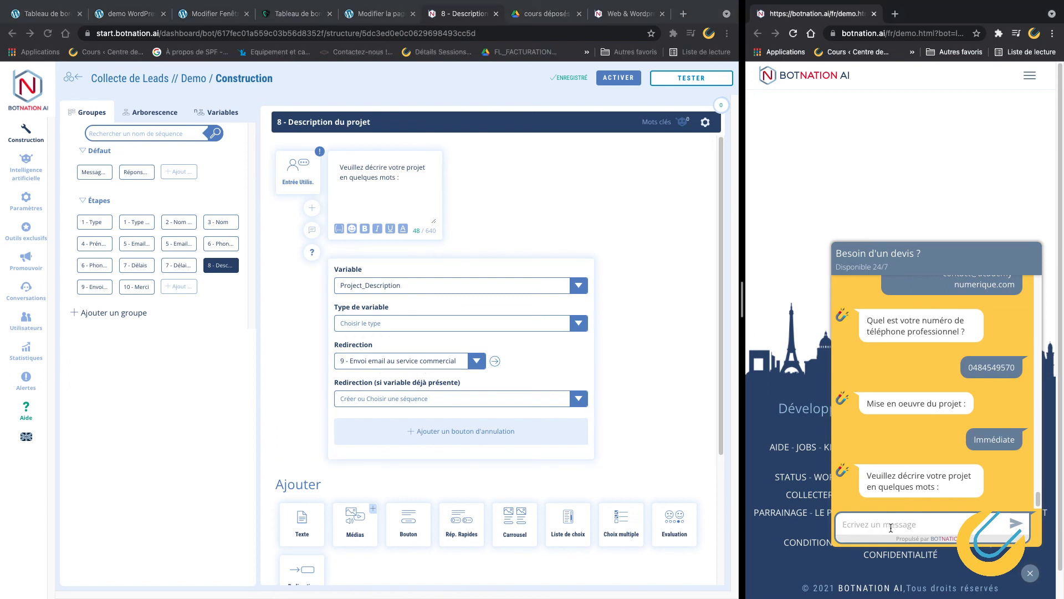
pyautogui.write('Renovation de bureau')
pyautogui.press('Return')
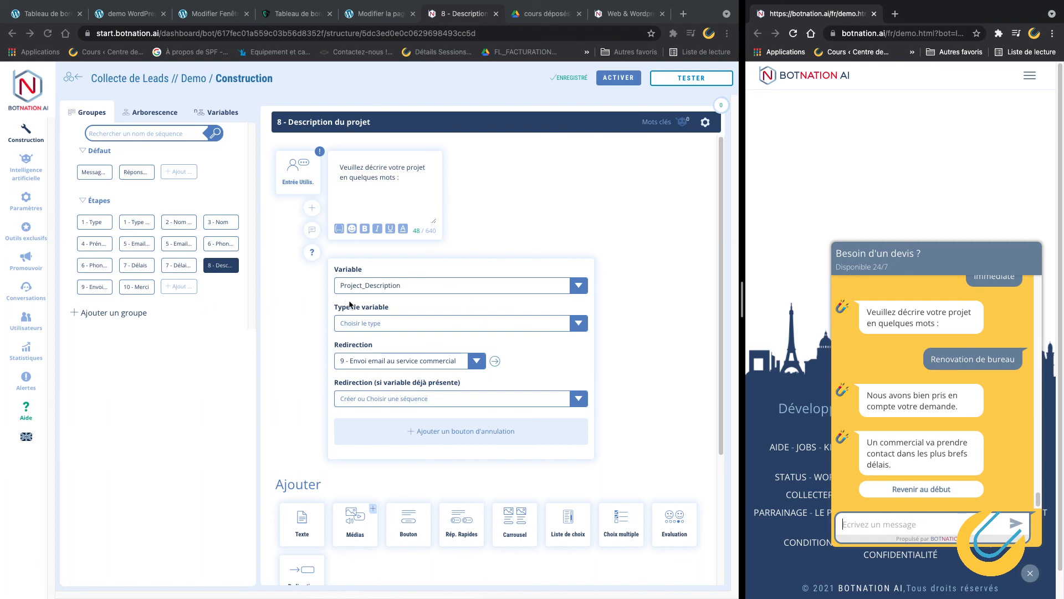
# Compare 9 - Envoi email au service commercial with 10 - Merci, settling on 10 - Merci.
pyautogui.click(101, 288)
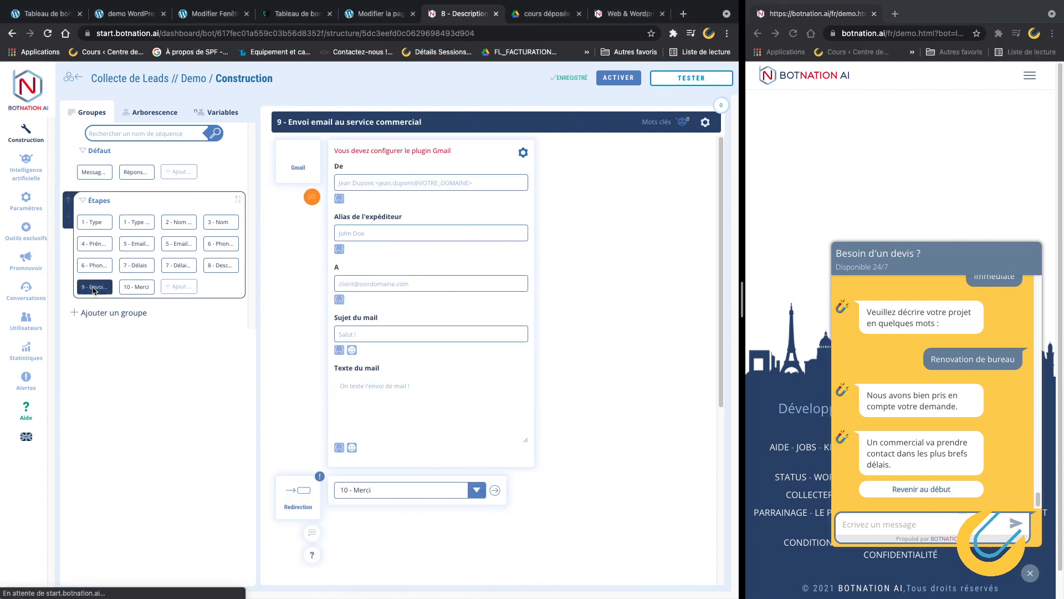
pyautogui.click(139, 286)
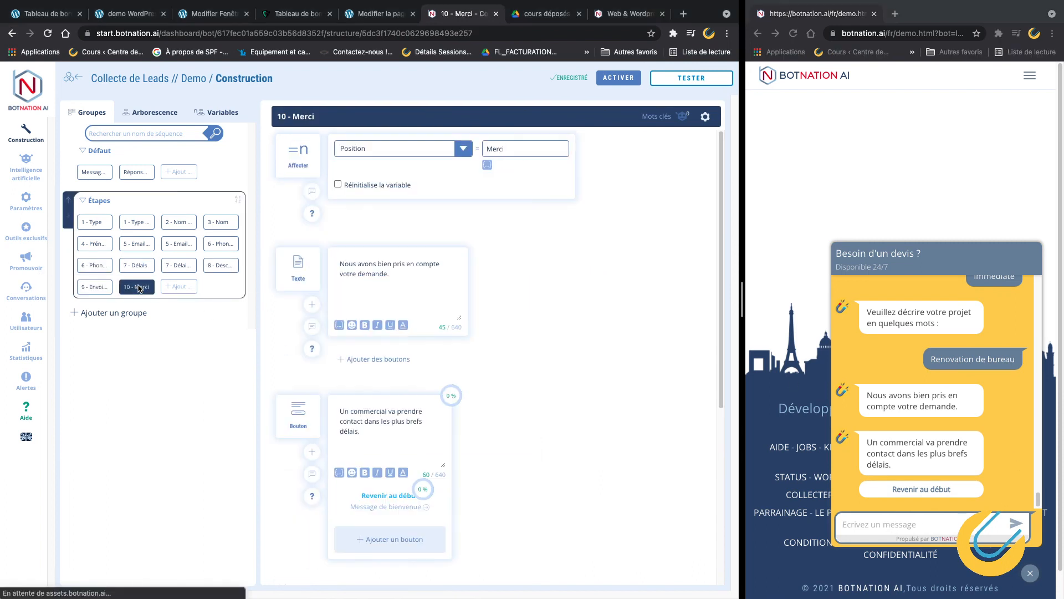
pyautogui.click(95, 287)
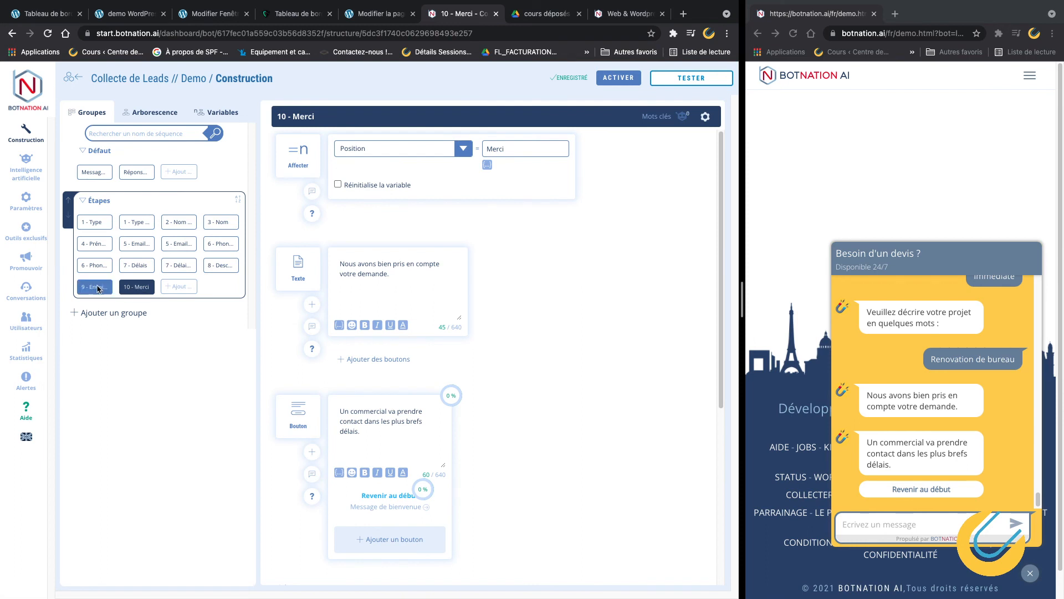
pyautogui.click(130, 289)
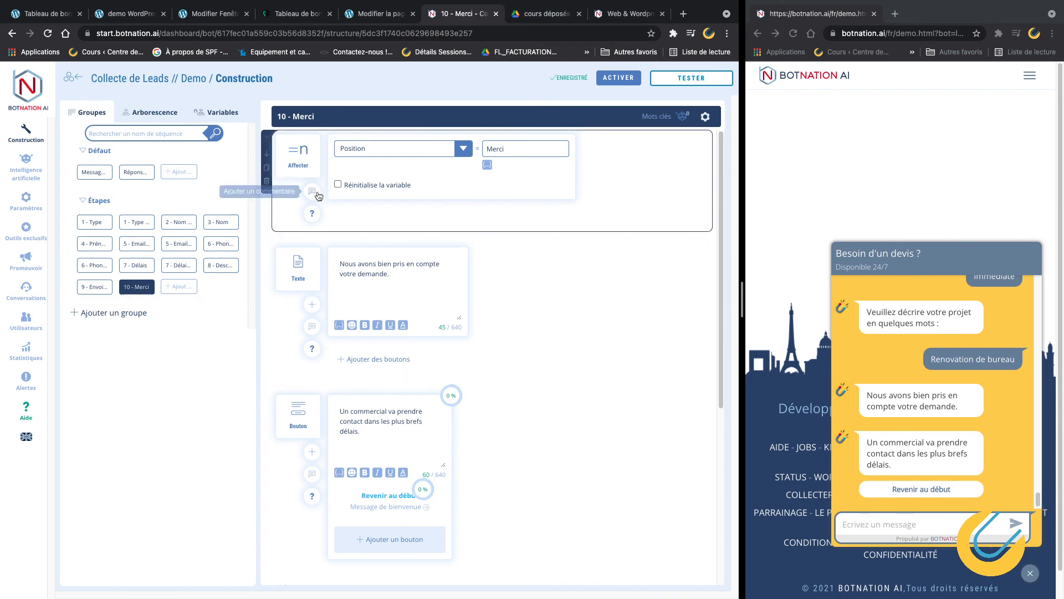
# Review the thank-you and follow-up messages, adding then removing a test word 'Merci'.
pyautogui.moveTo(362, 265); pyautogui.dragTo(389, 274)
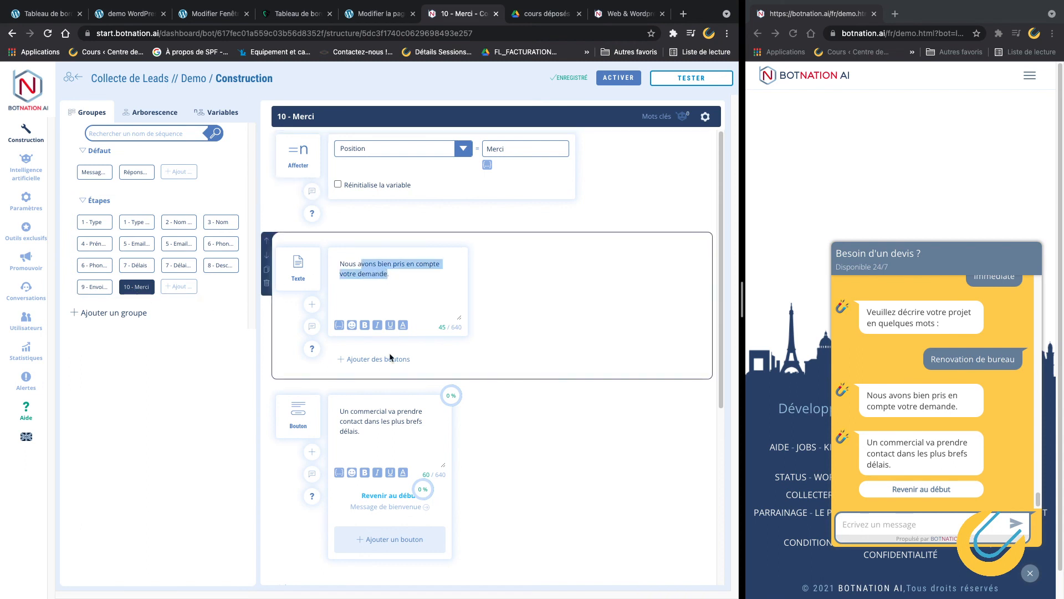
pyautogui.moveTo(374, 412); pyautogui.dragTo(376, 427)
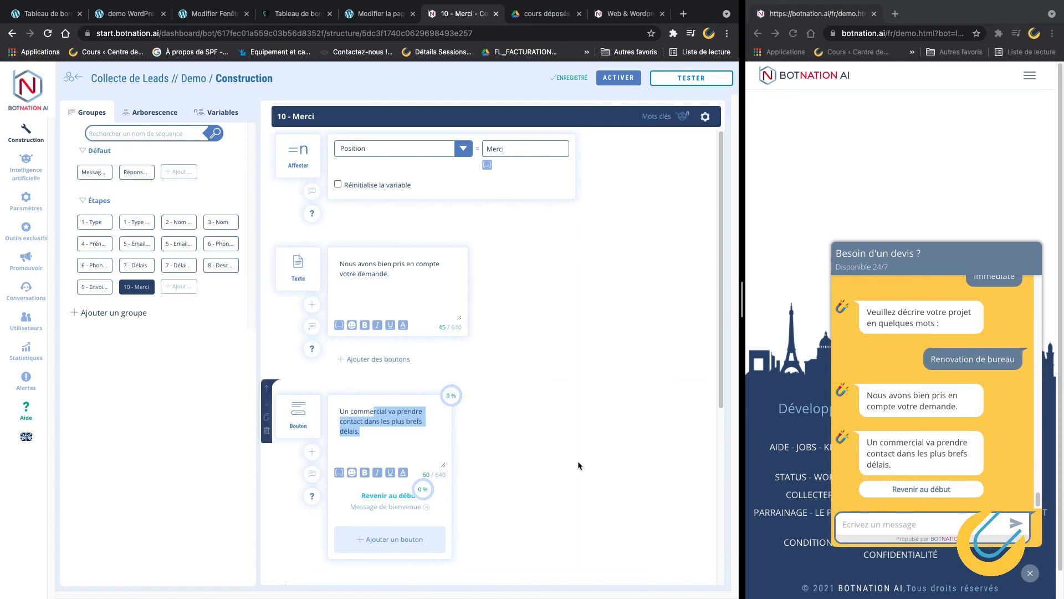
pyautogui.click(382, 439)
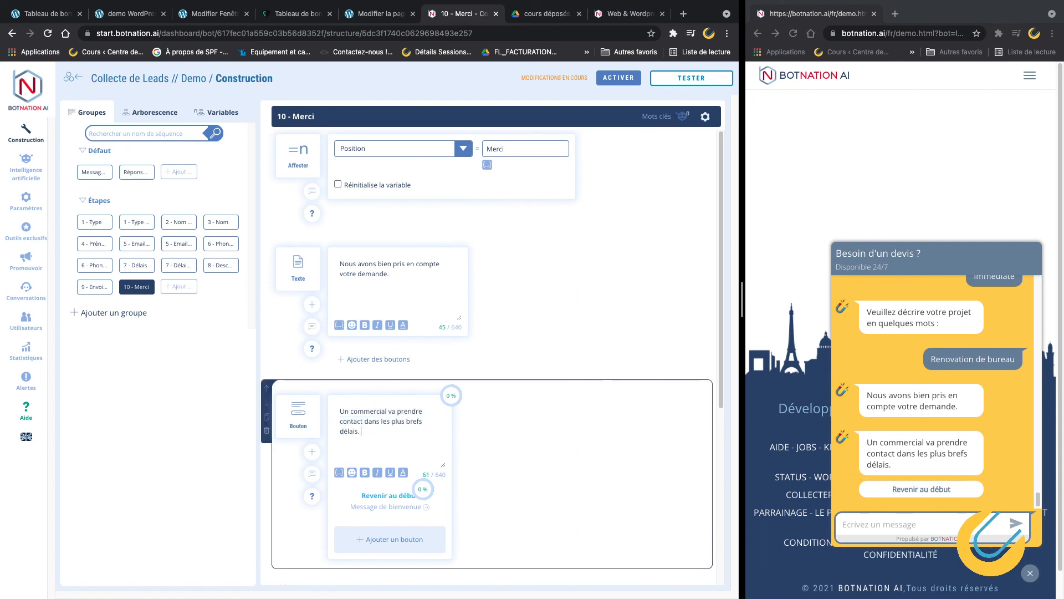
pyautogui.write('Merci')
pyautogui.moveTo(363, 432); pyautogui.dragTo(380, 434)
pyautogui.press('BackSpace')
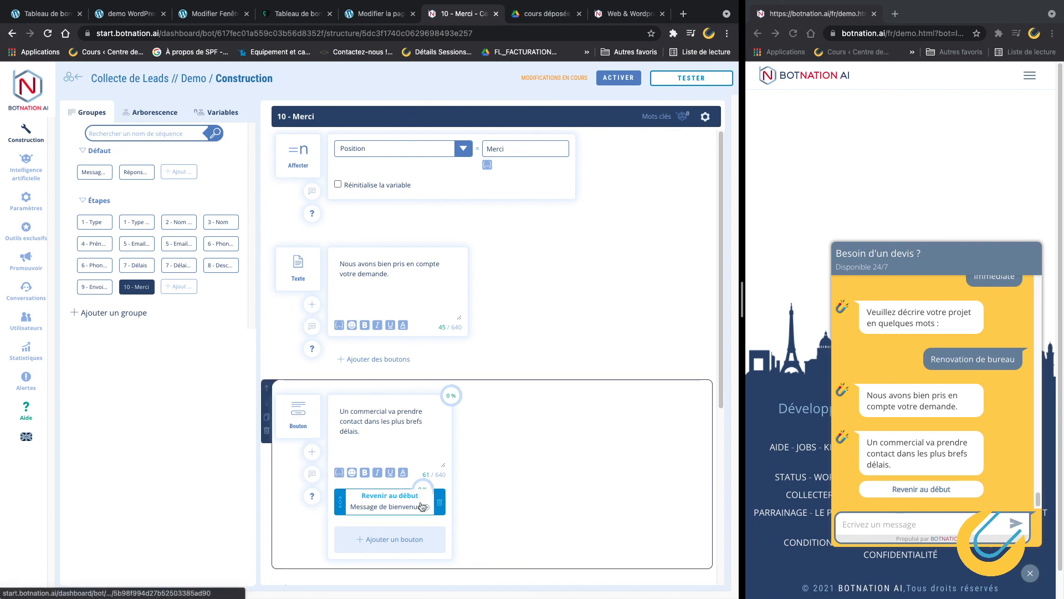
pyautogui.click(1016, 490)
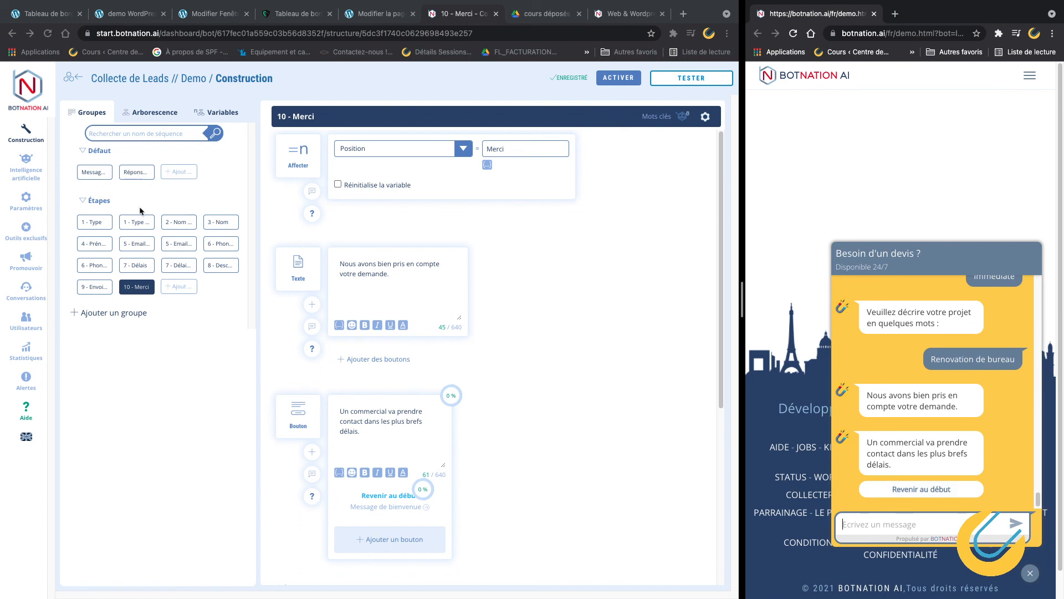
# Review the Message de bienvenue and 1 - Type sequences.
pyautogui.click(96, 173)
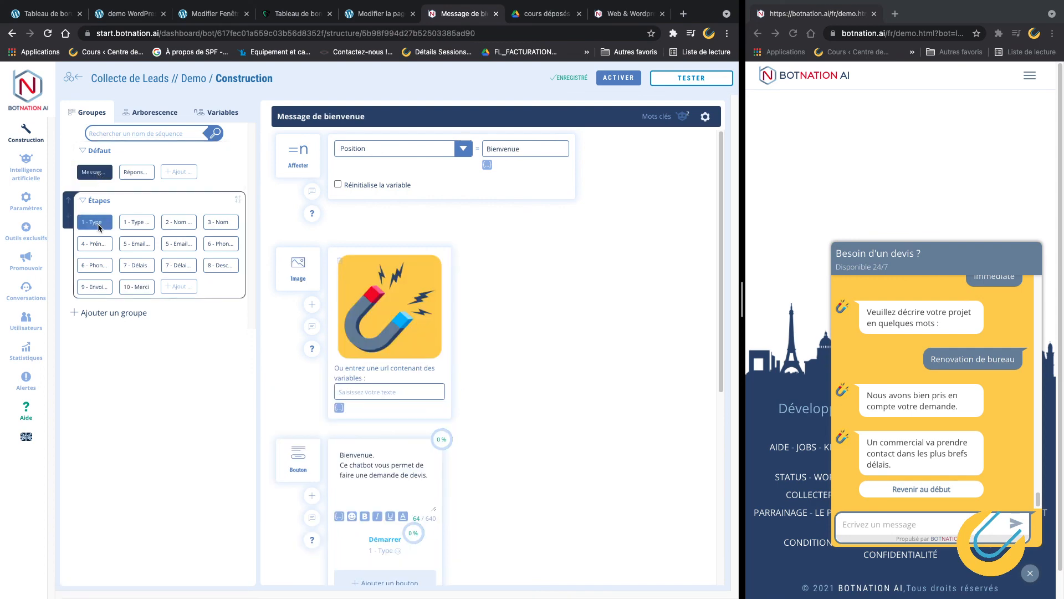
pyautogui.scroll(-6, 522, 416)
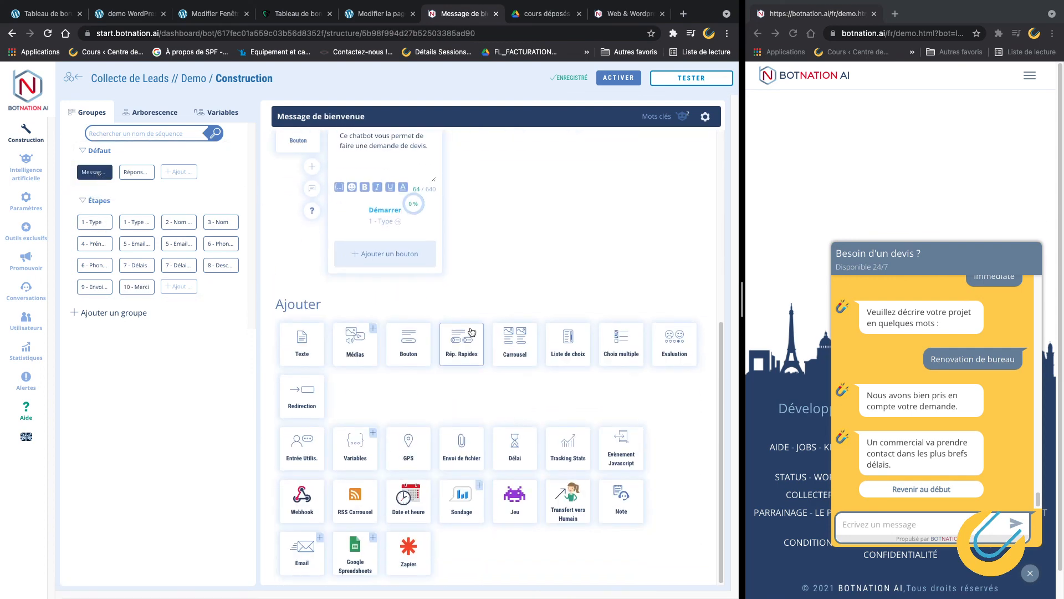
pyautogui.scroll(1, 471, 331)
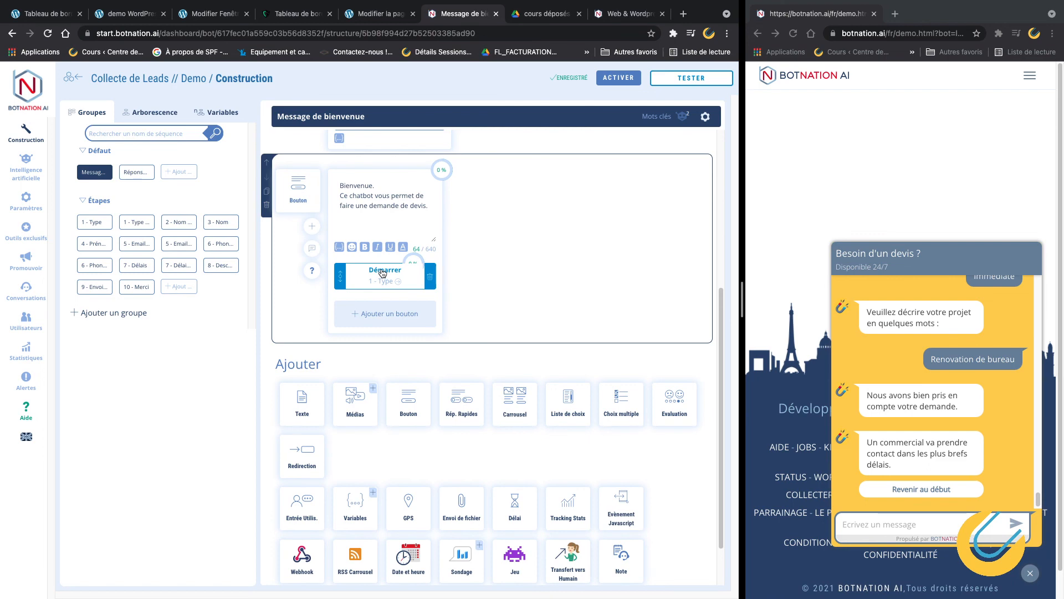
pyautogui.click(95, 223)
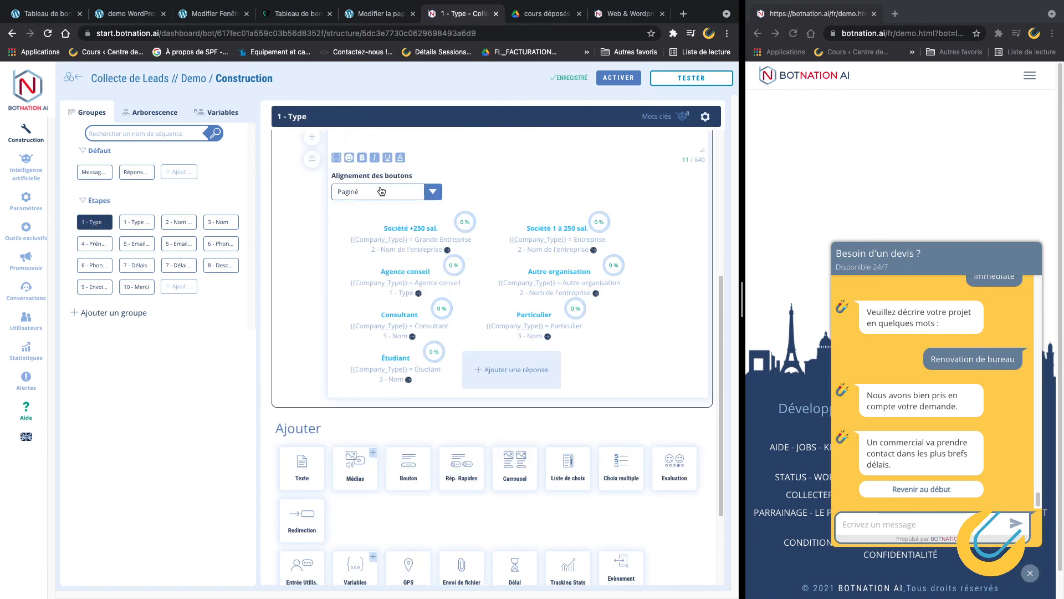
pyautogui.scroll(4, 419, 242)
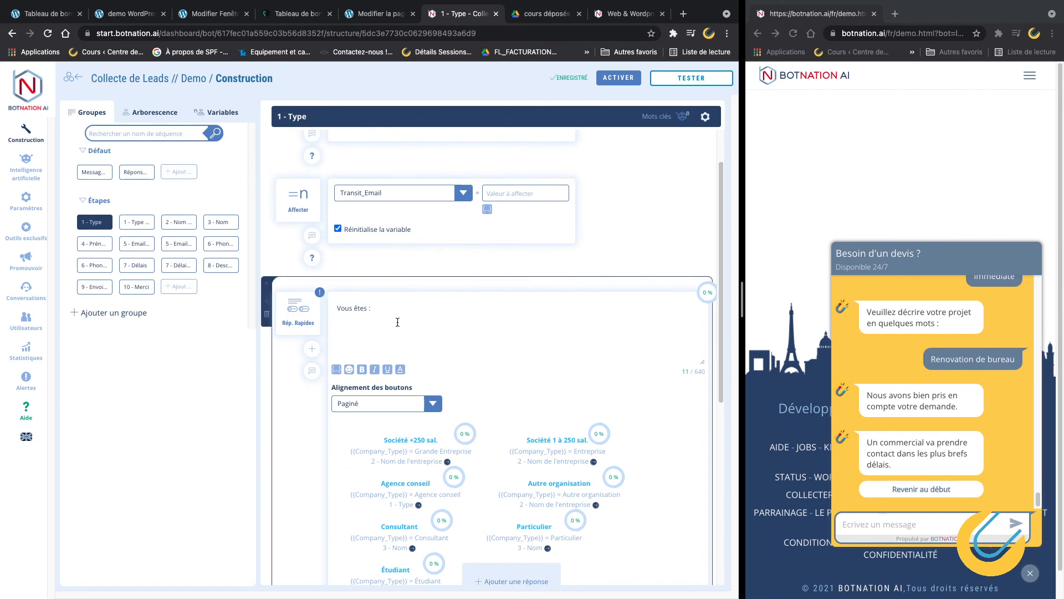
pyautogui.scroll(-3, 398, 322)
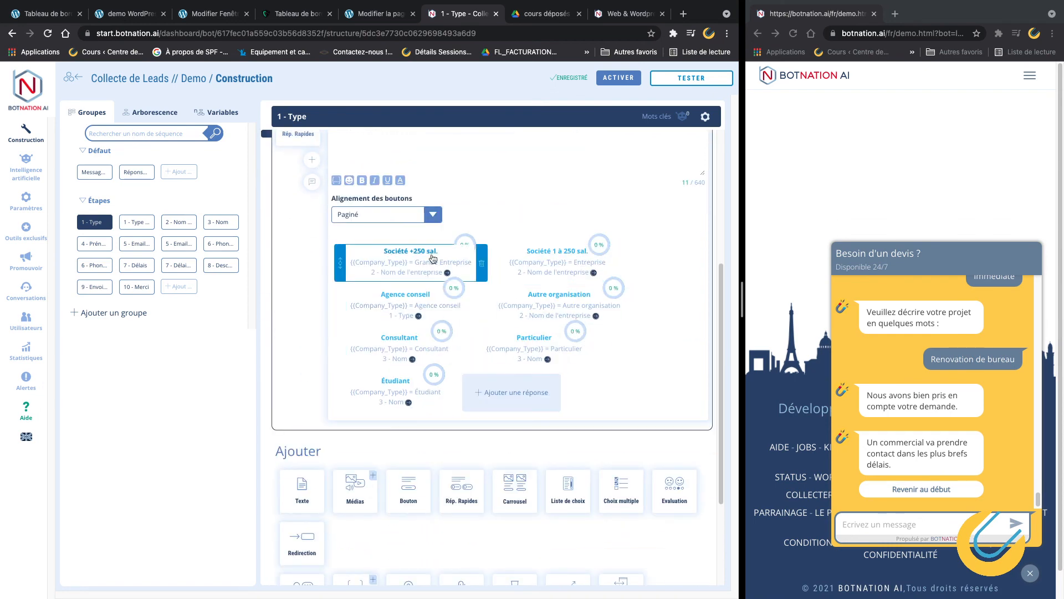
# Step through the 2 - Nom to 6 - Phone sequences, ending on 6 - Phone Pro Erreur.
pyautogui.click(133, 223)
pyautogui.click(172, 224)
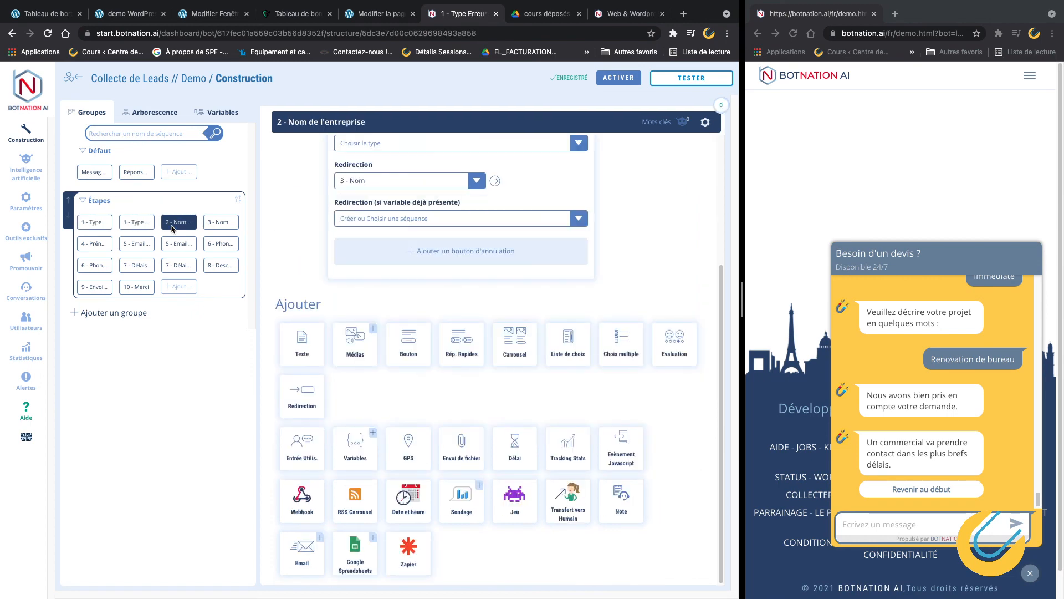
pyautogui.click(224, 225)
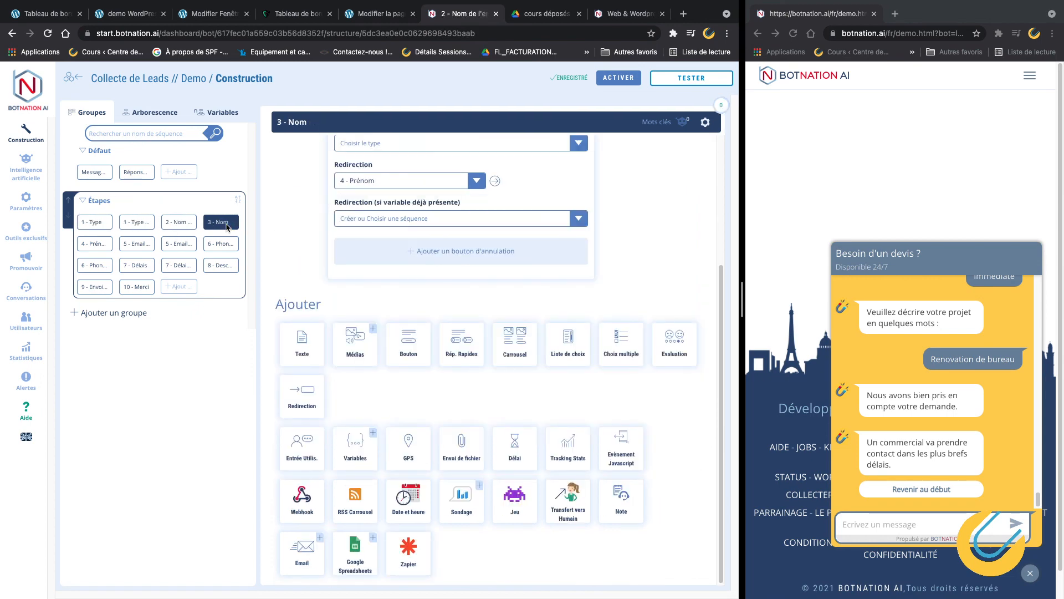
pyautogui.click(104, 246)
pyautogui.click(132, 246)
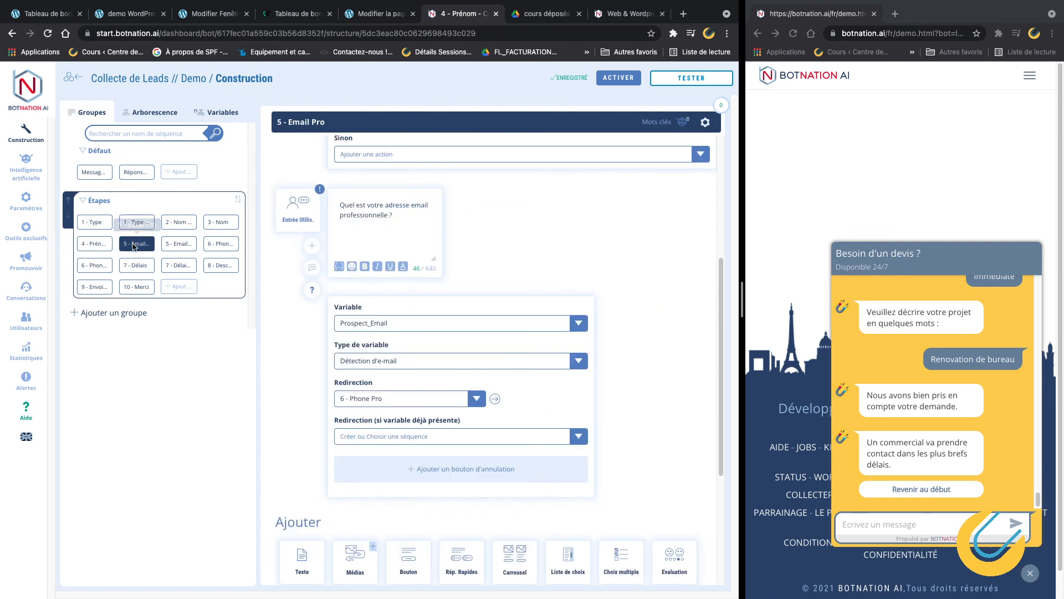
pyautogui.click(179, 245)
pyautogui.click(225, 245)
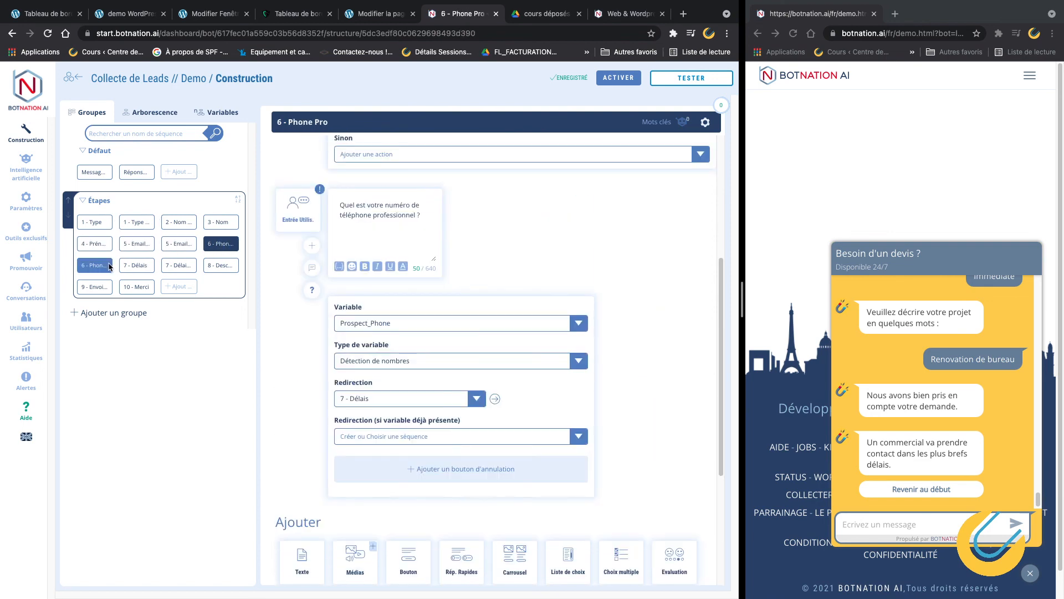
pyautogui.click(109, 266)
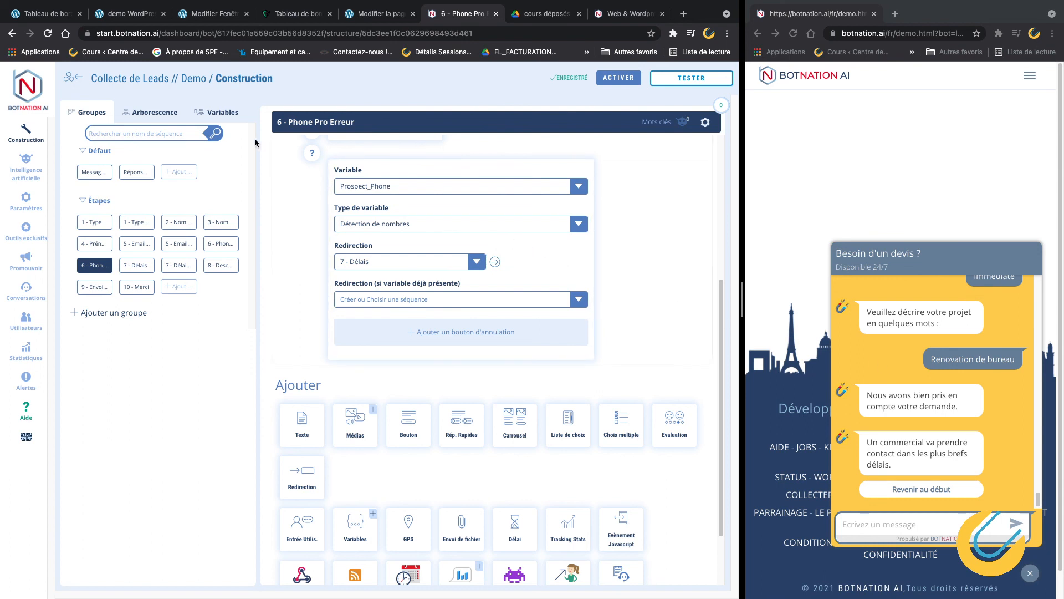
# Toggle the Arborescence flow graph and view it around the 1 - Type sequence.
pyautogui.click(166, 117)
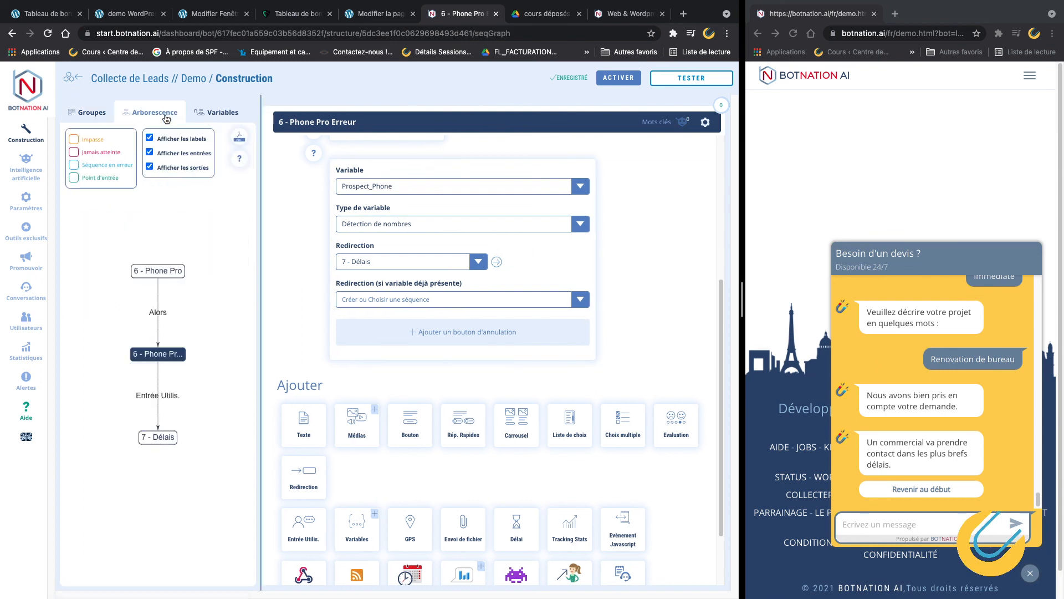
pyautogui.click(88, 113)
pyautogui.click(95, 222)
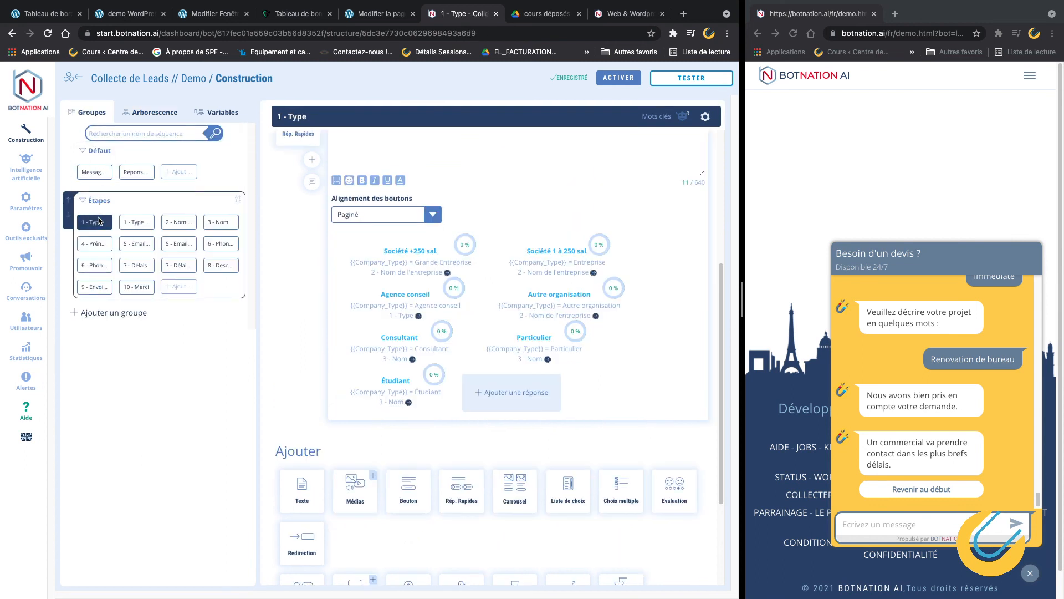
pyautogui.click(155, 112)
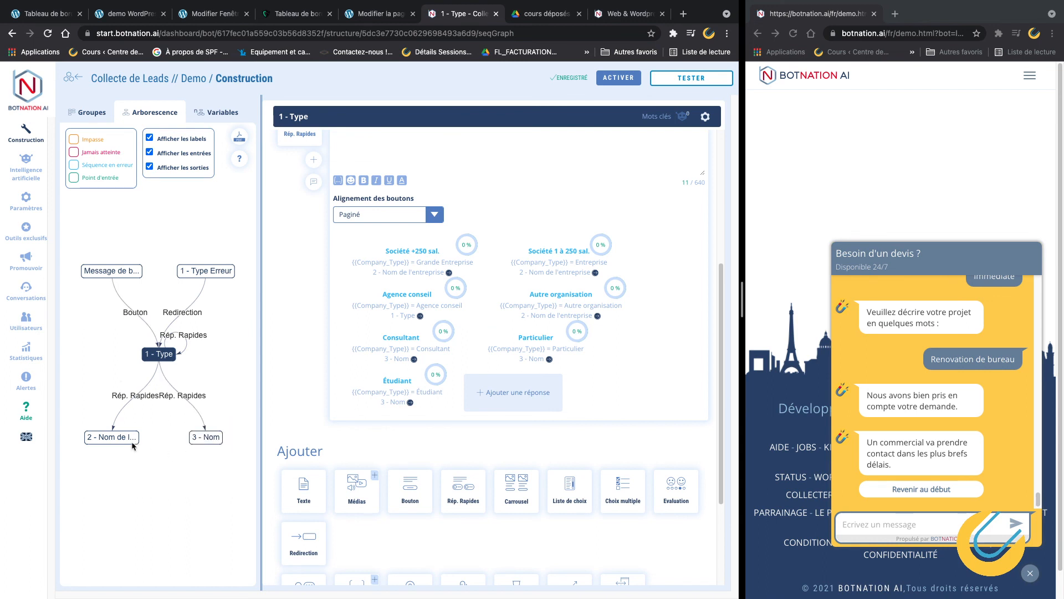
pyautogui.click(89, 112)
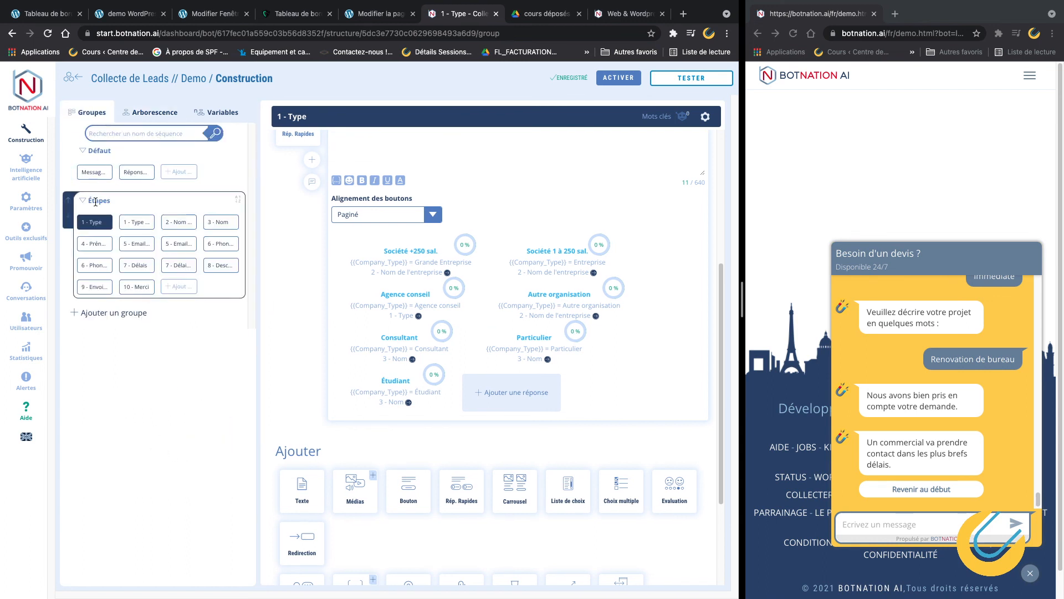
pyautogui.click(144, 112)
# Trace which steps set Company_Name, Company_Type and Project_Deadline, then return to Groupes.
pyautogui.click(213, 114)
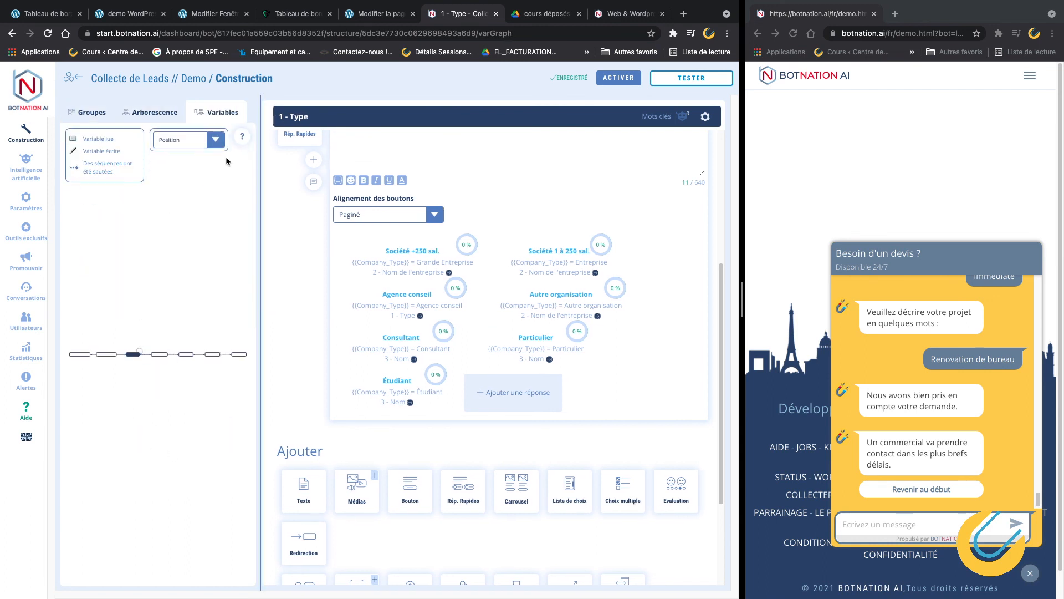
pyautogui.click(211, 143)
pyautogui.click(192, 173)
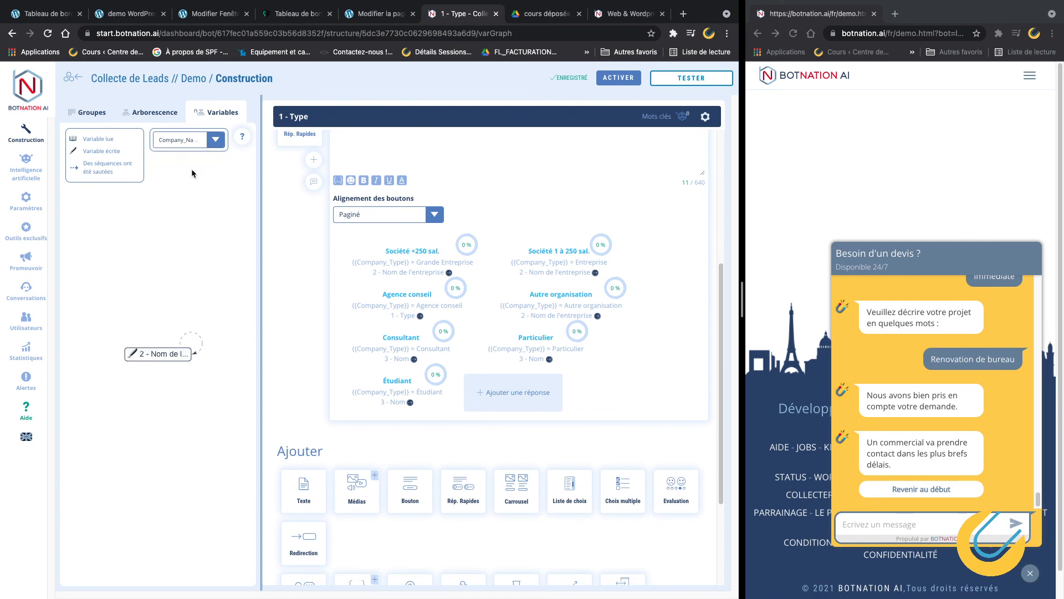
pyautogui.click(215, 140)
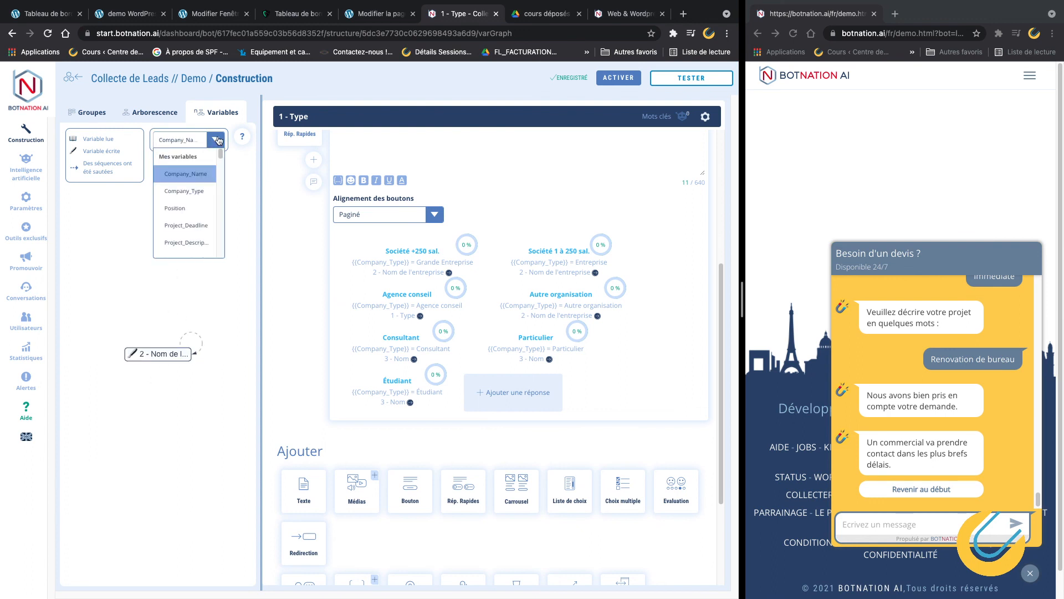
pyautogui.click(200, 190)
pyautogui.click(216, 140)
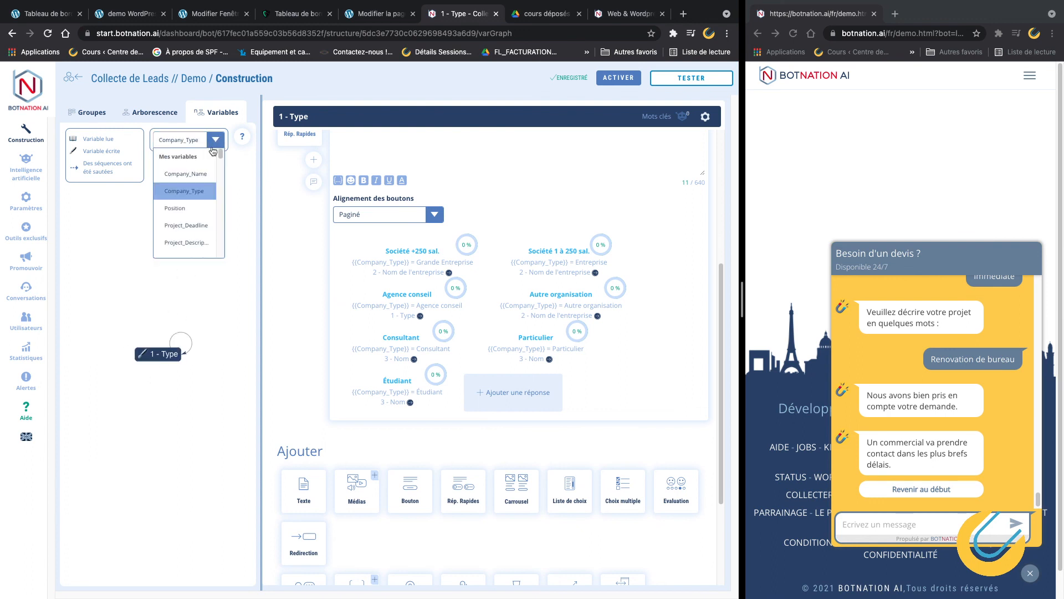
pyautogui.click(194, 227)
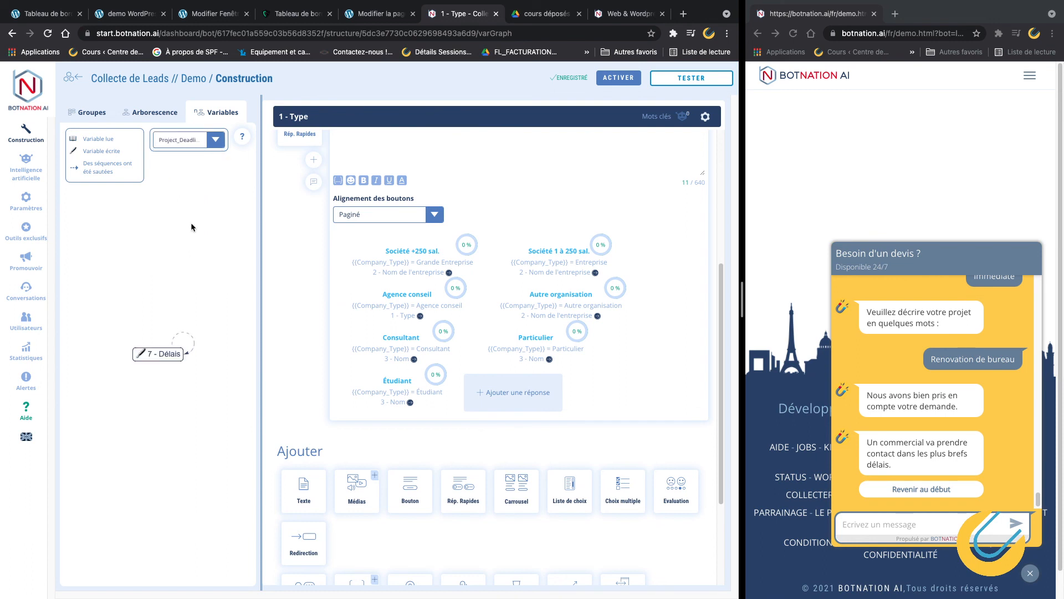
pyautogui.click(89, 112)
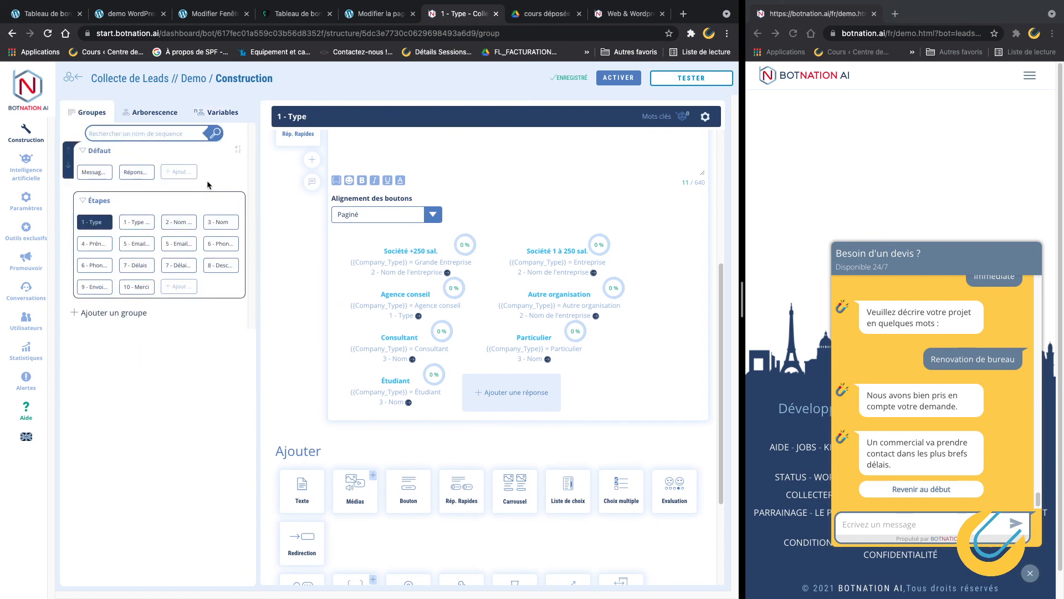